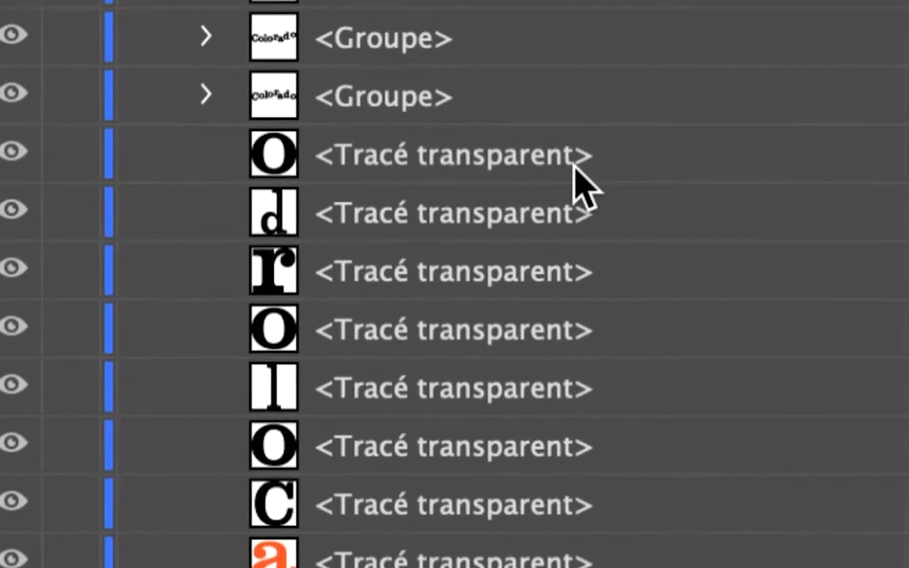
Select the compound path of the word's last letter o in the layer list and move the Layers panel clear of the letter.
{"action": "left_click", "coordinate": [764, 169]}
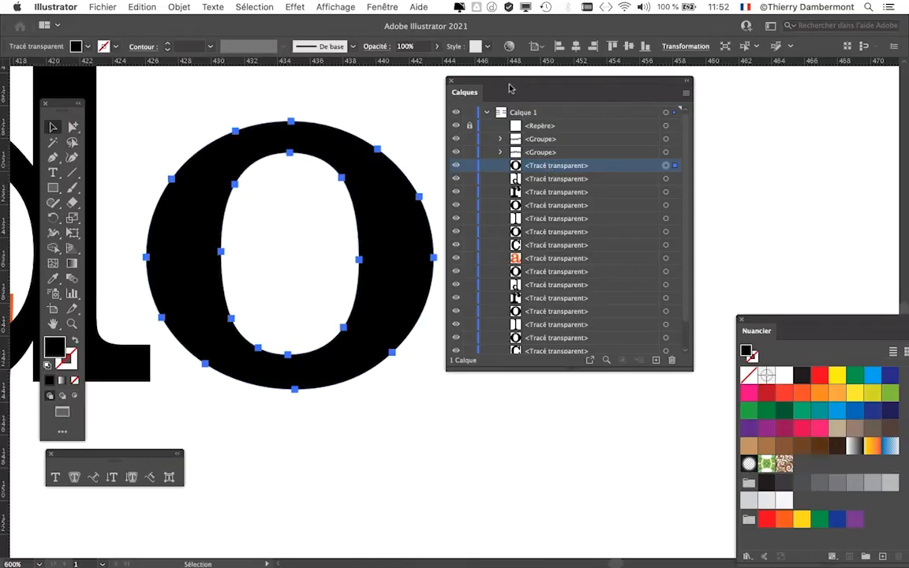
{"action": "left_click_drag", "start_coordinate": [509, 89], "coordinate": [693, 88]}
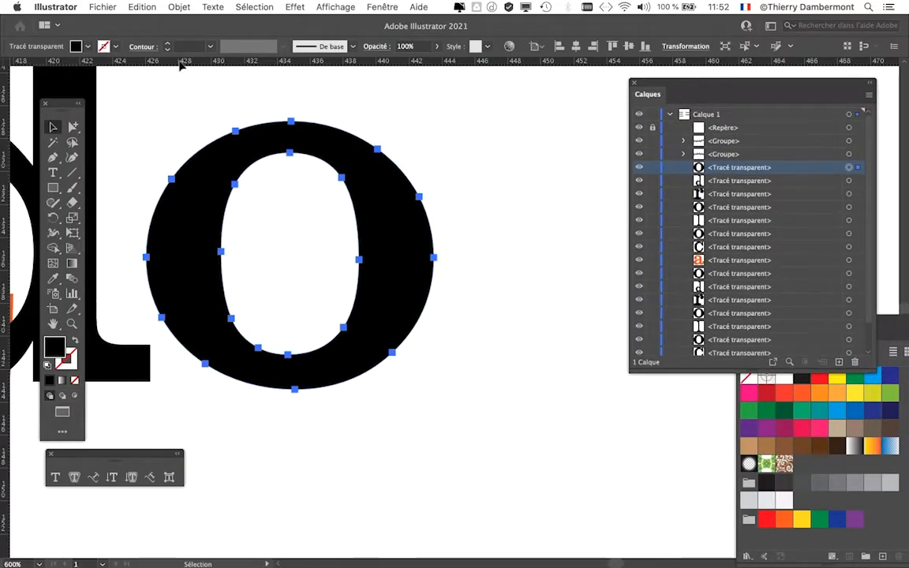
{"action": "scroll", "coordinate": [244, 163], "scroll_direction": "left", "scroll_amount": 5}
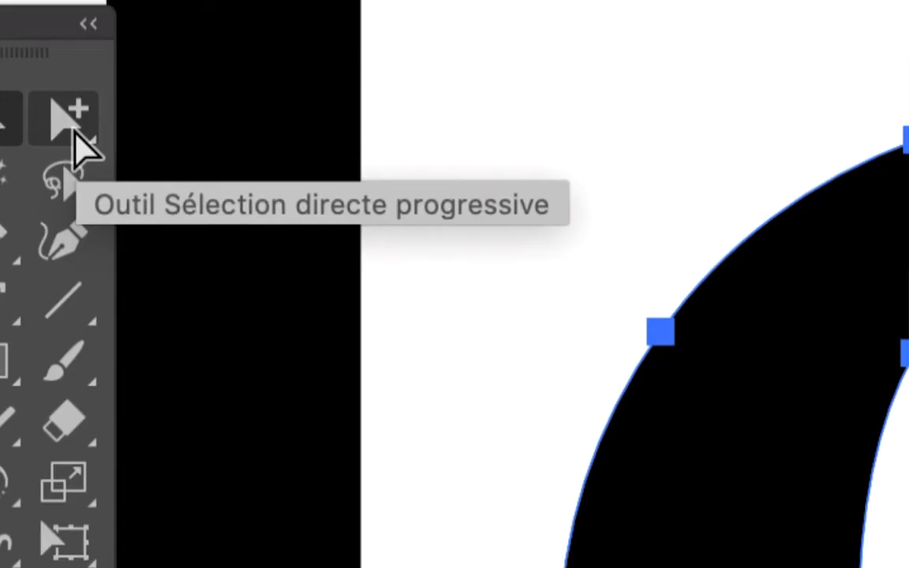
Activate the Group Selection tool and deselect the last letter o.
{"action": "left_click", "coordinate": [73, 129]}
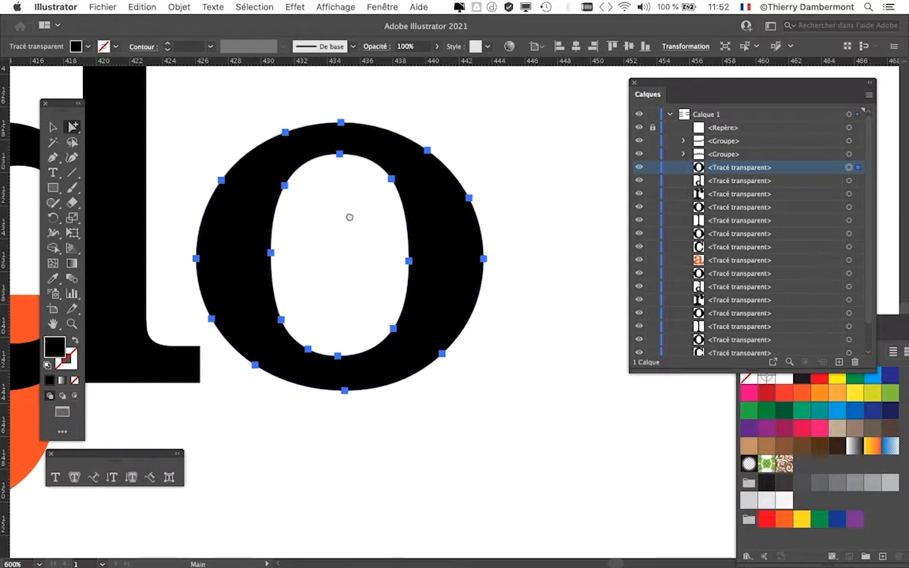
{"action": "left_click_drag", "start_coordinate": [349, 216], "coordinate": [409, 199]}
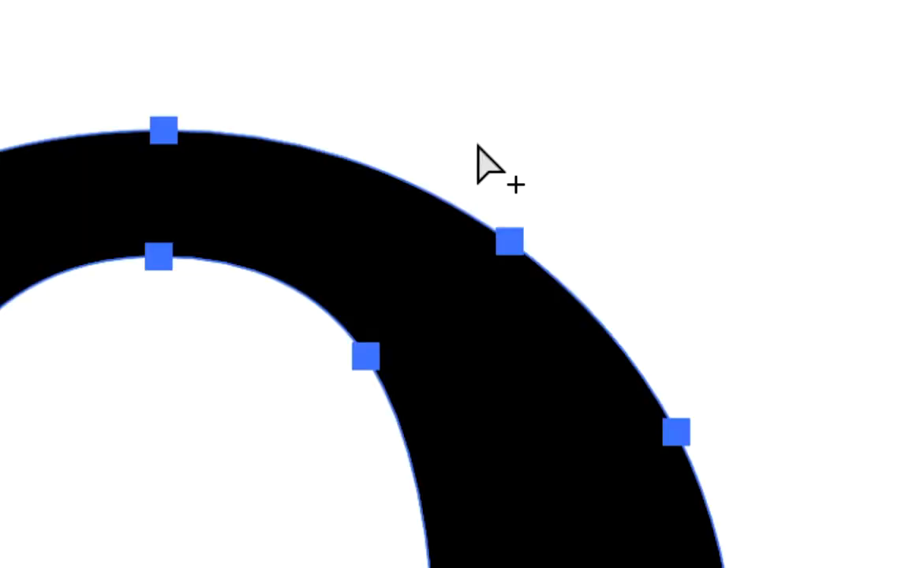
{"action": "left_click", "coordinate": [478, 146]}
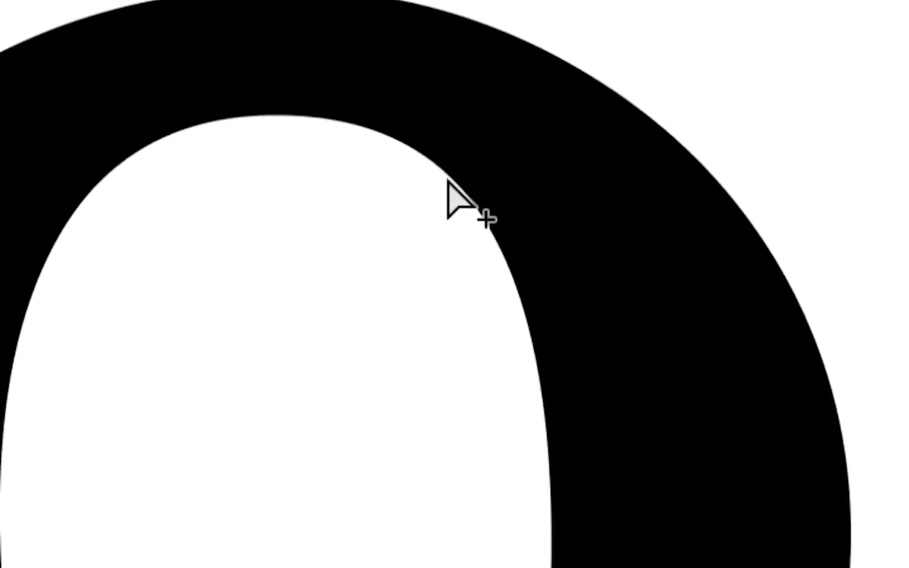
Select the inner contour of the last o, extend the selection to the whole compound path, and deselect it.
{"action": "left_click", "coordinate": [448, 184]}
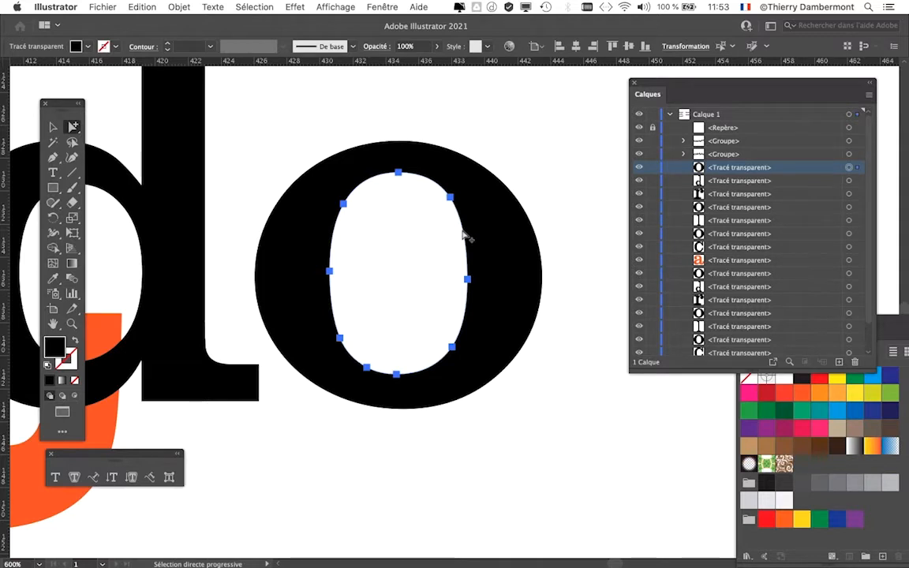
{"action": "left_click", "coordinate": [466, 235]}
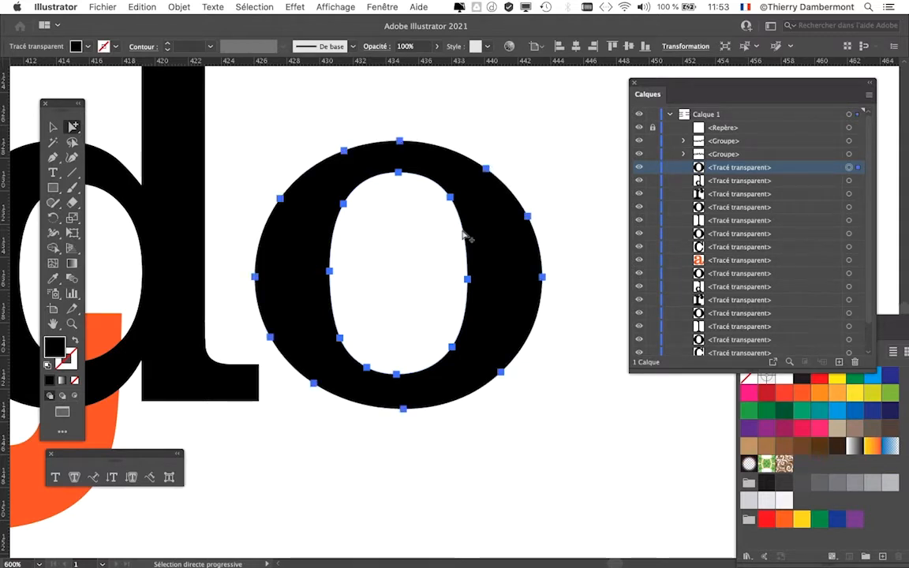
{"action": "left_click", "coordinate": [470, 139]}
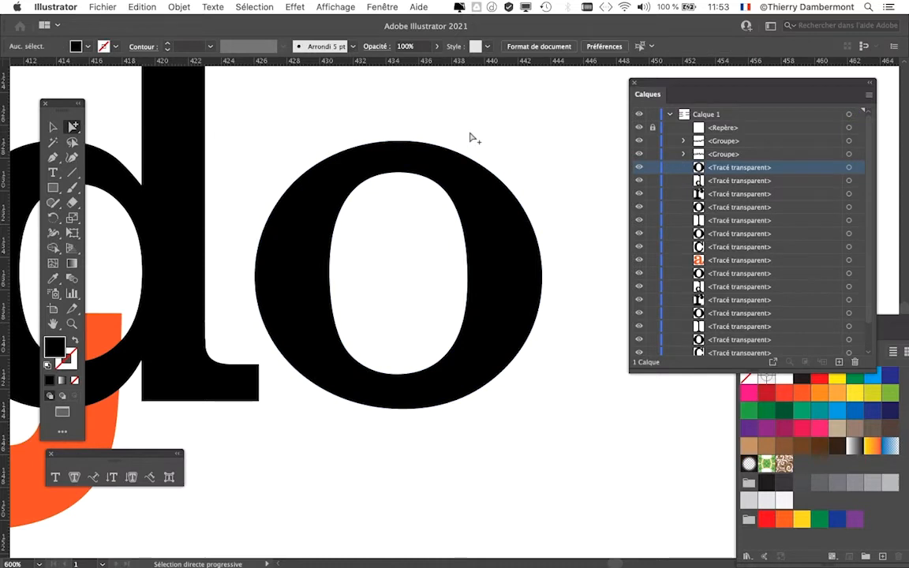
Move only the inner contour of the last o to its lower-right edge so it overlaps the outer contour, and deselect.
{"action": "left_click", "coordinate": [447, 194]}
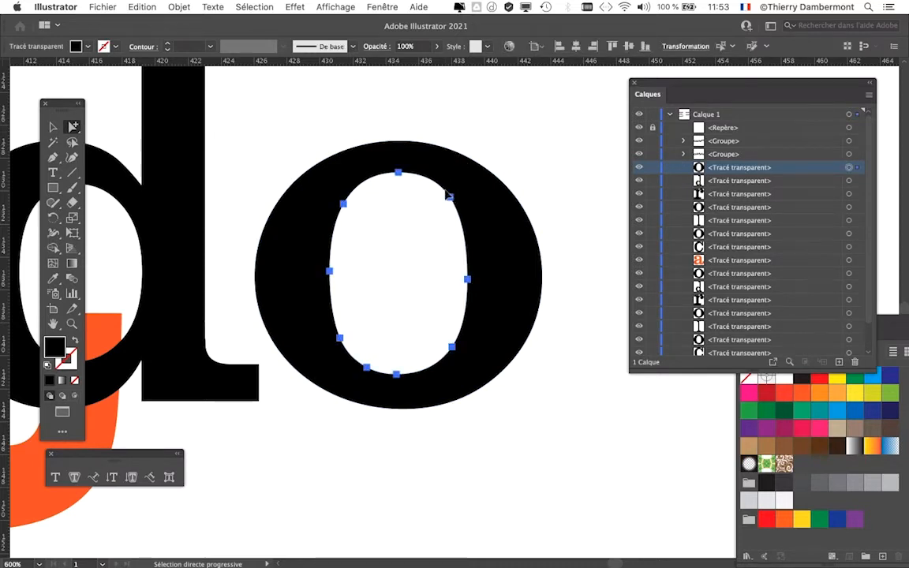
{"action": "left_click_drag", "start_coordinate": [447, 194], "coordinate": [574, 198]}
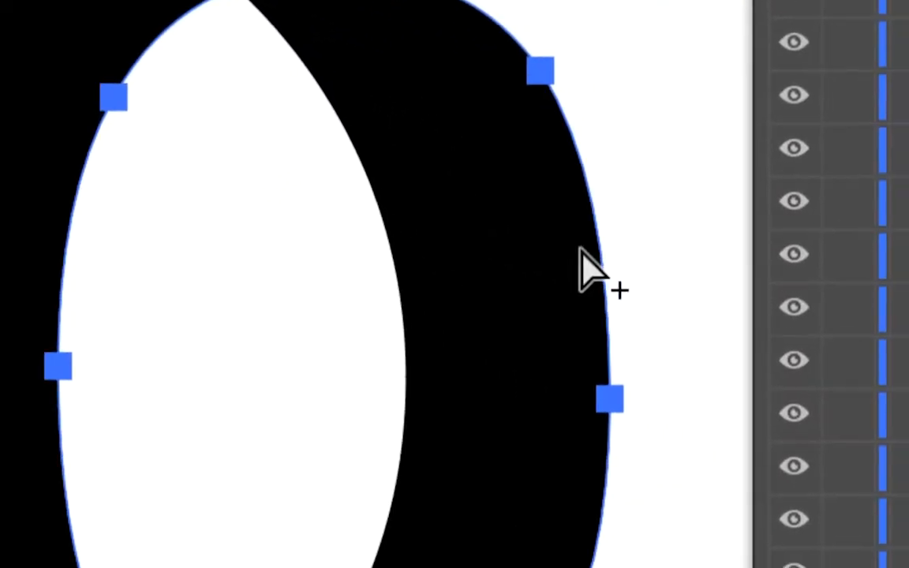
{"action": "left_click_drag", "start_coordinate": [589, 252], "coordinate": [655, 250]}
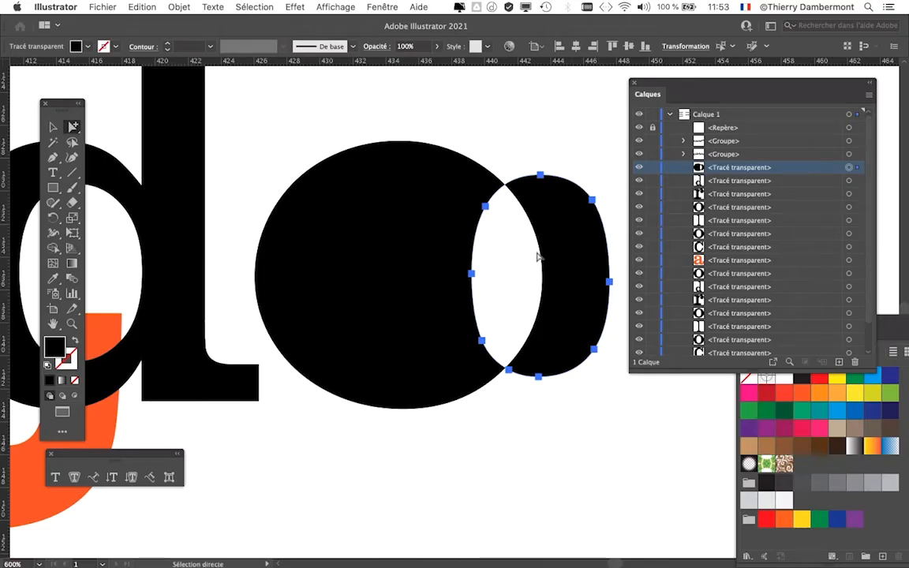
{"action": "key", "text": "super+minus"}
{"action": "left_click_drag", "start_coordinate": [465, 270], "coordinate": [499, 281]}
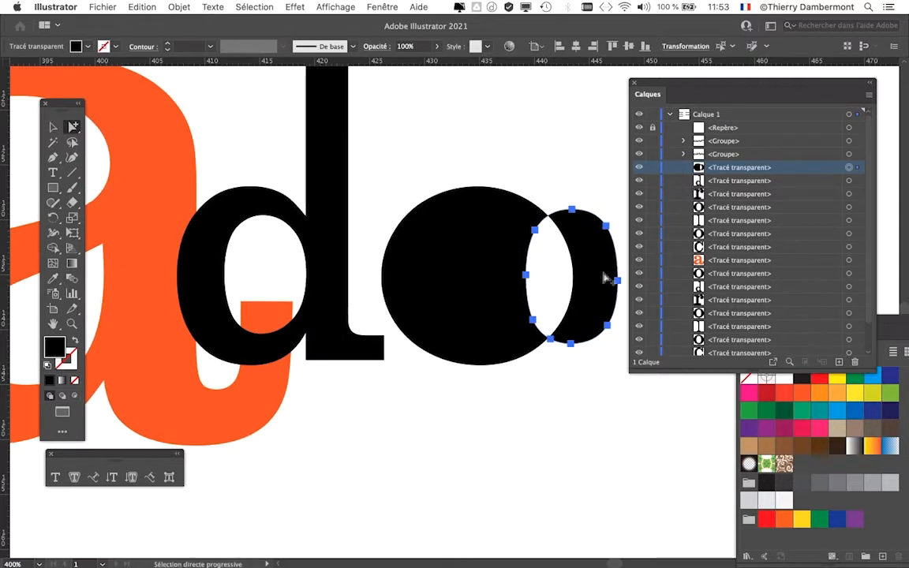
{"action": "left_click_drag", "start_coordinate": [616, 259], "coordinate": [575, 308]}
{"action": "left_click", "coordinate": [468, 445]}
Examine how the modified o looks within the whole Colorado wordmark and beside the other versions.
{"action": "key", "text": "super+minus"}
{"action": "key", "text": "super+minus"}
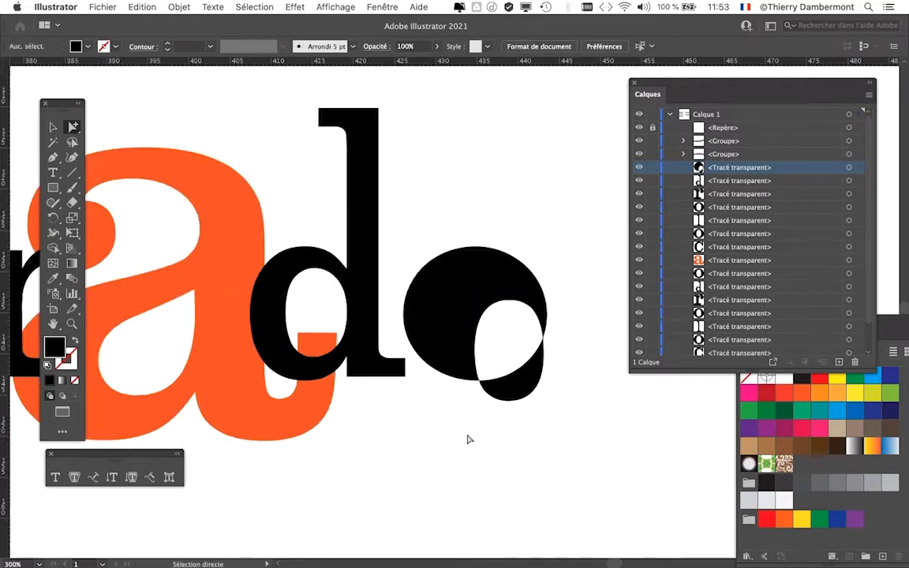
{"action": "left_click_drag", "start_coordinate": [422, 422], "coordinate": [445, 330]}
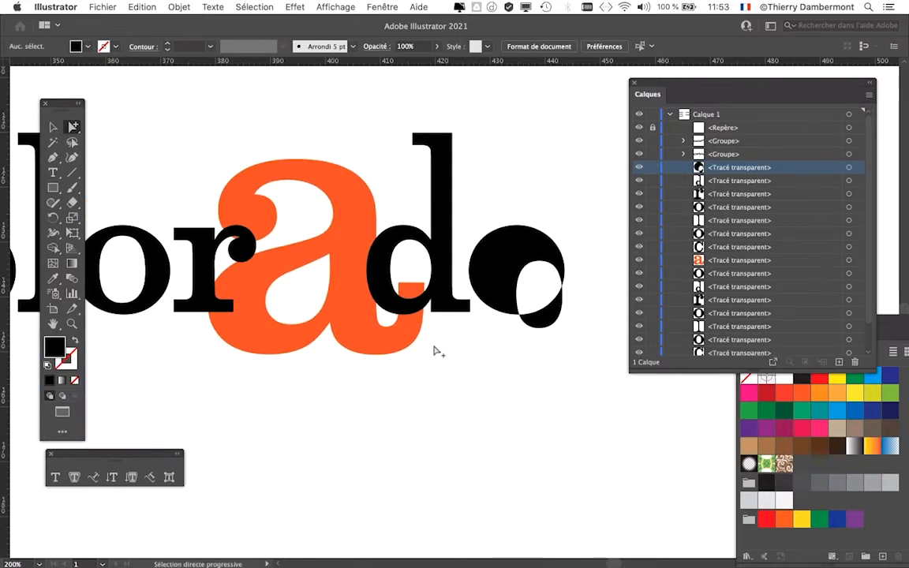
{"action": "scroll", "coordinate": [537, 363], "scroll_direction": "down", "scroll_amount": 2}
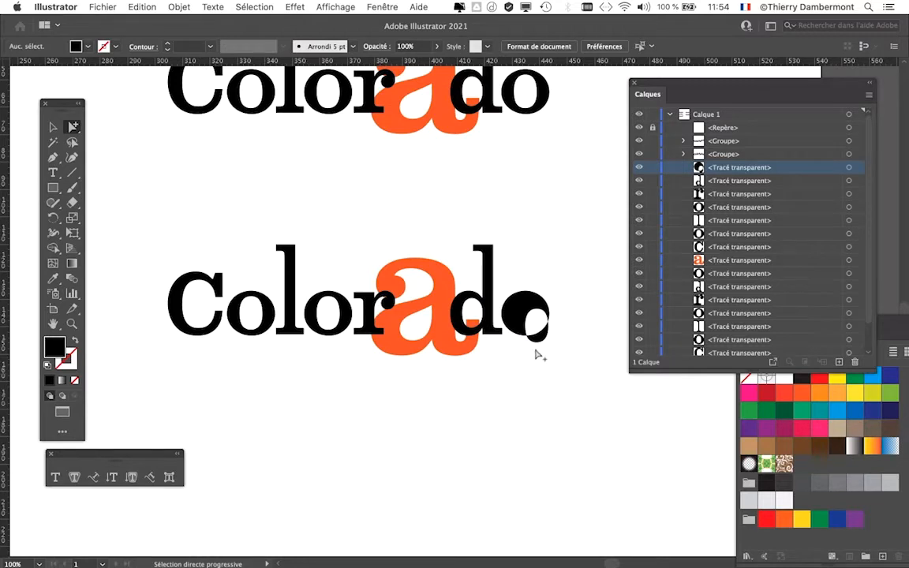
{"action": "scroll", "coordinate": [538, 356], "scroll_direction": "up", "scroll_amount": 2}
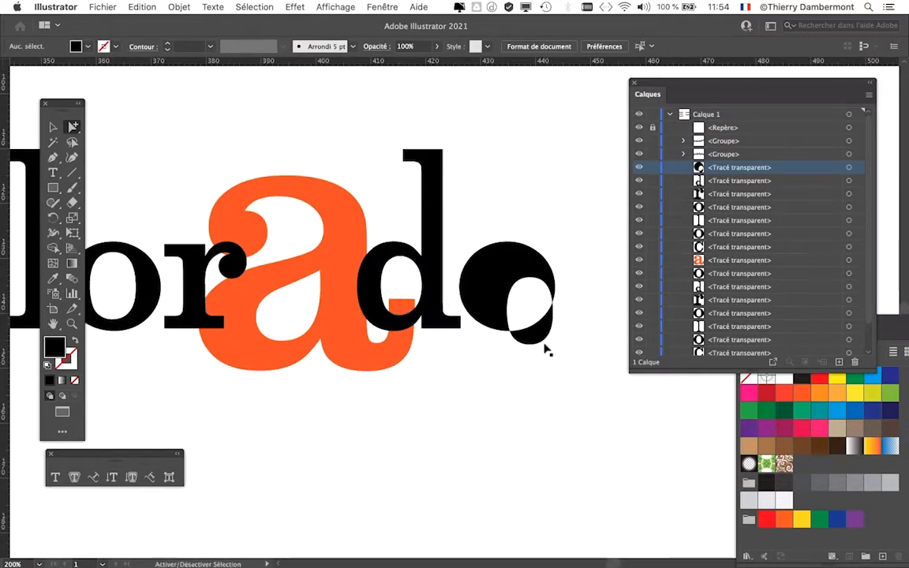
{"action": "scroll", "coordinate": [414, 320], "scroll_direction": "down", "scroll_amount": 2}
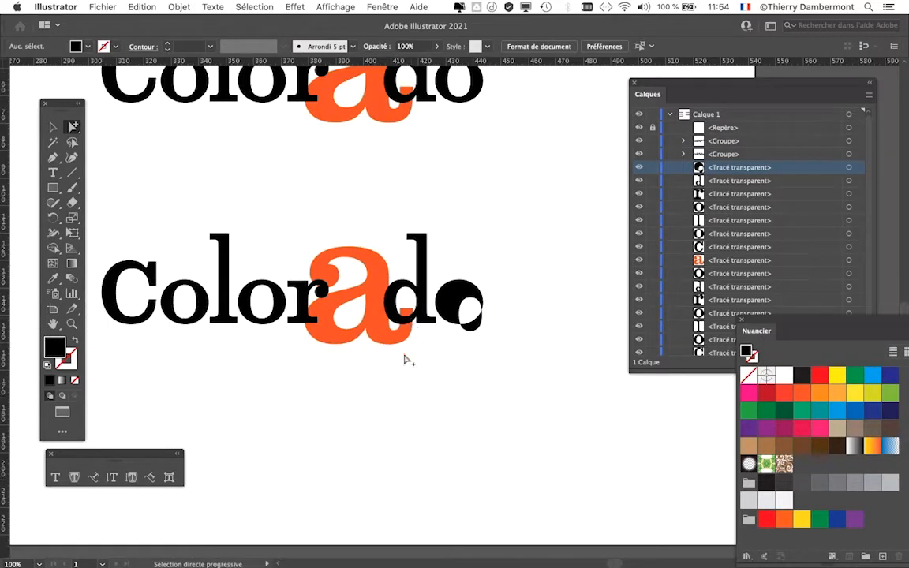
{"action": "left_click_drag", "start_coordinate": [405, 359], "coordinate": [471, 320]}
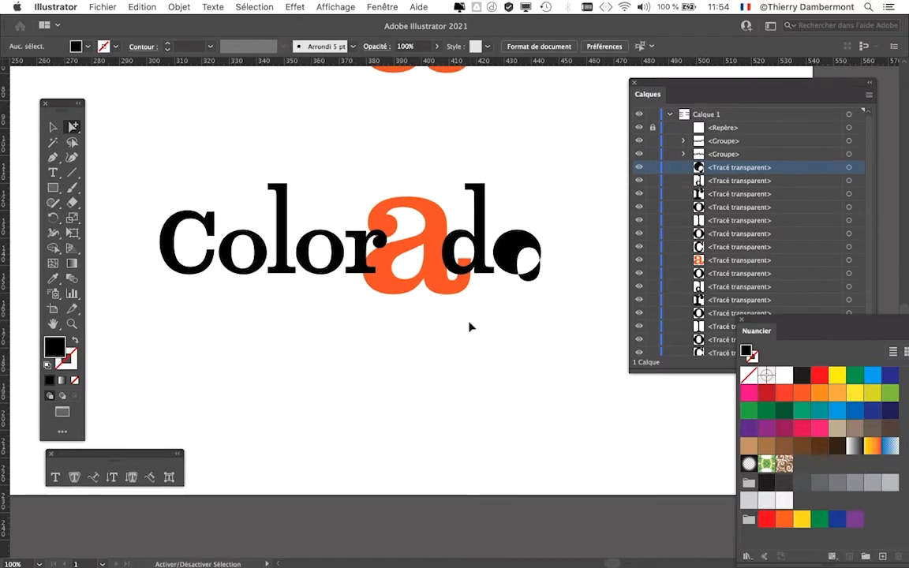
{"action": "scroll", "coordinate": [557, 230], "scroll_direction": "down", "scroll_amount": 1}
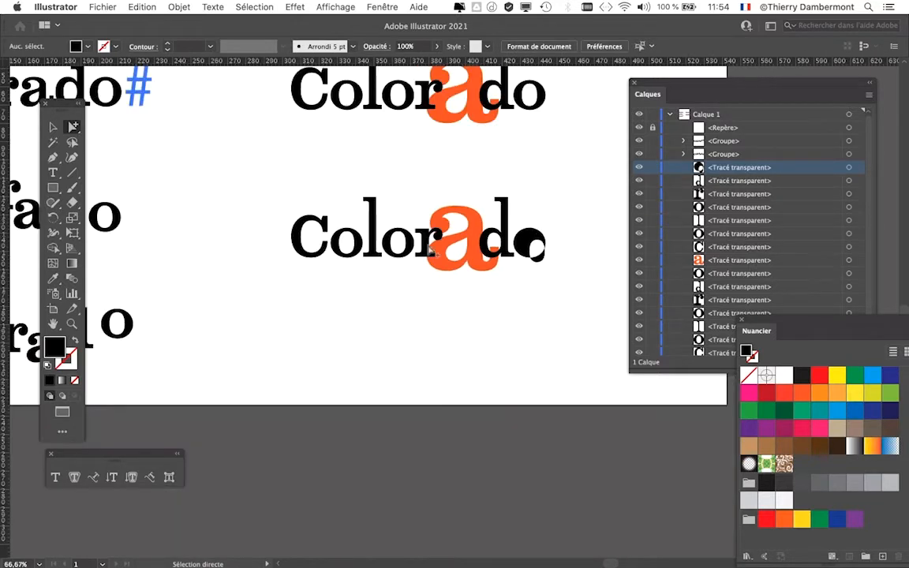
{"action": "left_click_drag", "start_coordinate": [427, 244], "coordinate": [375, 204]}
Select all letters of the Colorado wordmark with the modified o and duplicate it directly below the original.
{"action": "left_click", "coordinate": [54, 129]}
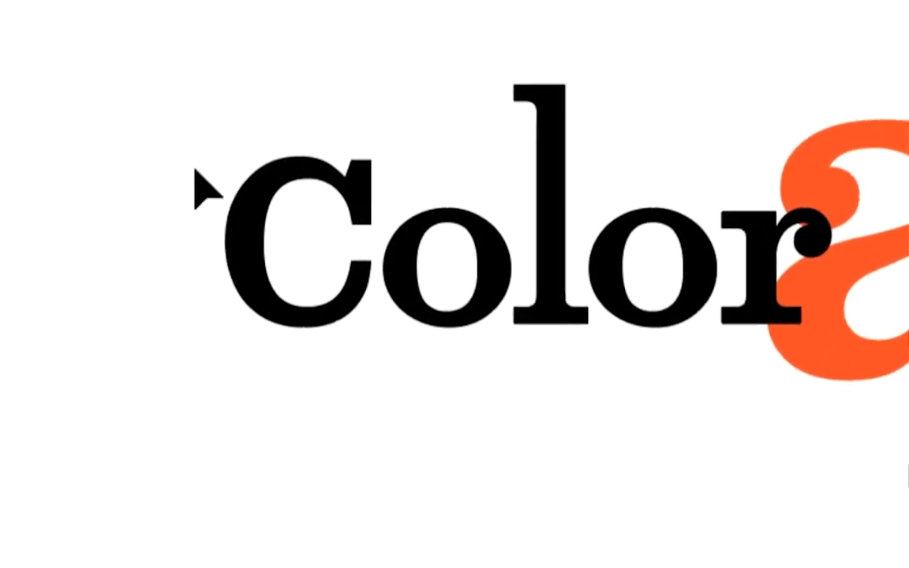
{"action": "left_click_drag", "start_coordinate": [192, 141], "coordinate": [434, 215]}
{"action": "left_click_drag", "start_coordinate": [16, 117], "coordinate": [19, 490]}
{"action": "left_click_drag", "start_coordinate": [270, 293], "coordinate": [371, 224]}
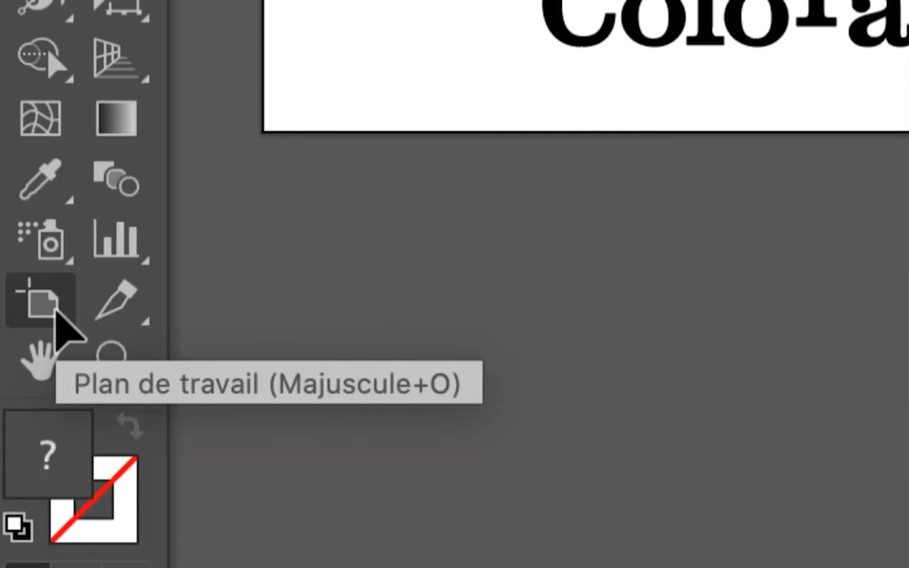
Extend the artboard's bottom edge downward to a height of about 317 mm and return to the Selection tool.
{"action": "left_click", "coordinate": [55, 312]}
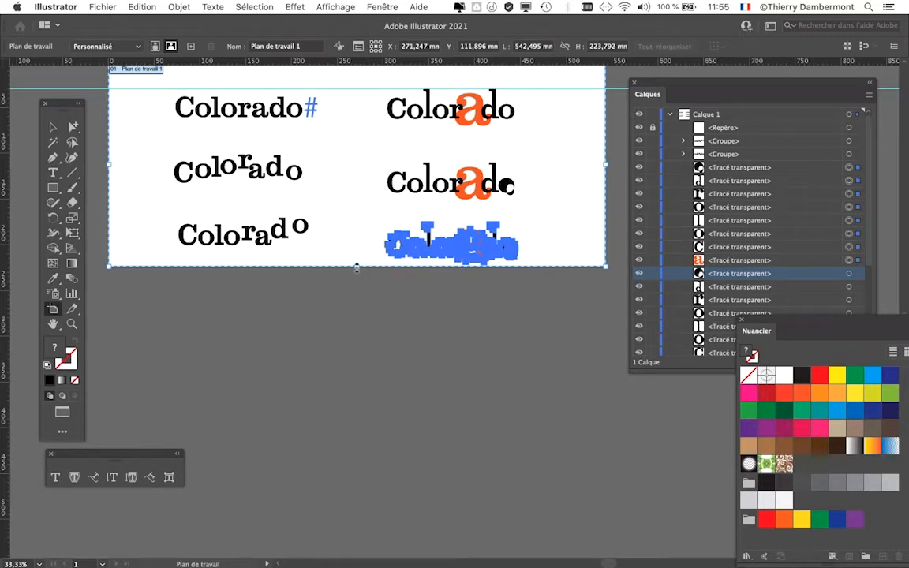
{"action": "left_click_drag", "start_coordinate": [357, 268], "coordinate": [356, 351]}
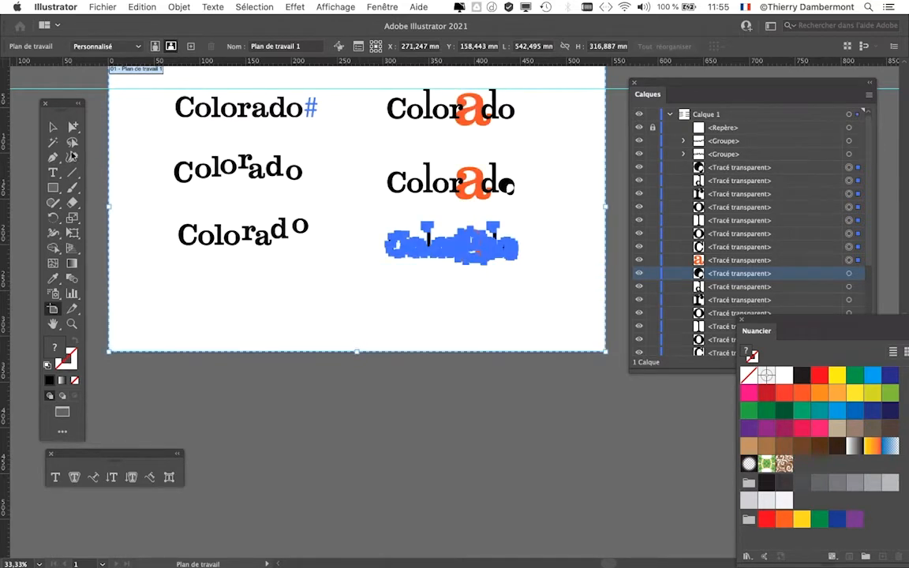
{"action": "left_click", "coordinate": [52, 126]}
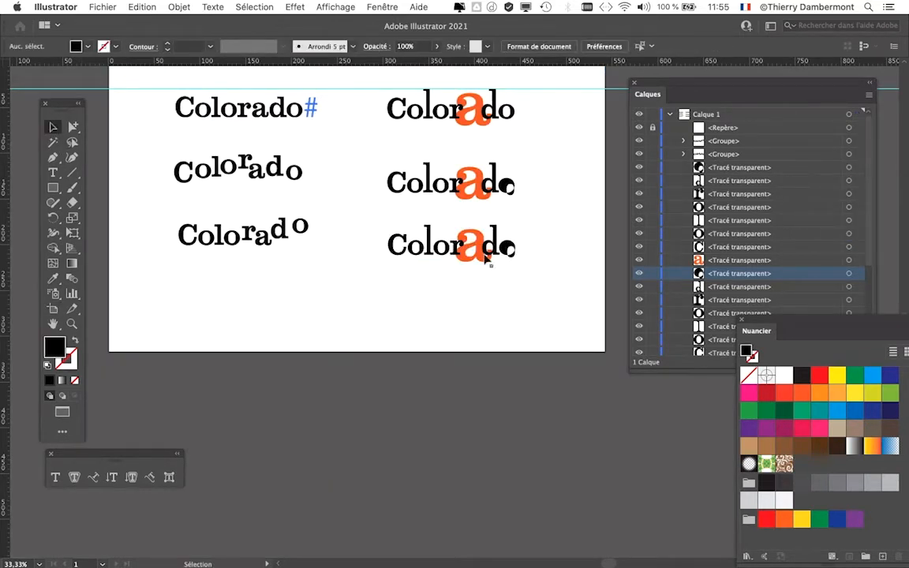
Select all letters of the duplicated Colorado wordmark and move them farther down from the version above.
{"action": "scroll", "coordinate": [487, 263], "scroll_direction": "up", "scroll_amount": 1}
{"action": "left_click_drag", "start_coordinate": [393, 310], "coordinate": [322, 345]}
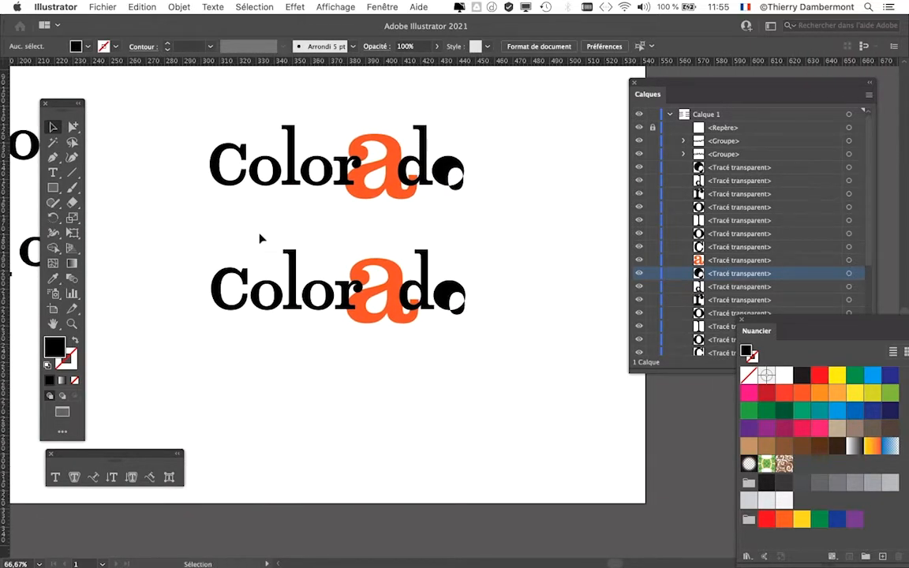
{"action": "left_click_drag", "start_coordinate": [470, 334], "coordinate": [471, 334]}
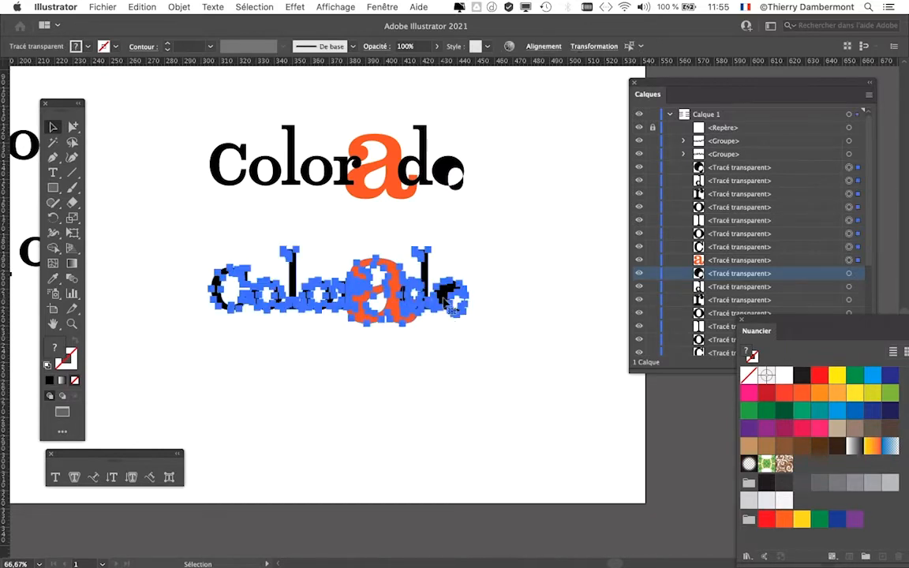
{"action": "left_click_drag", "start_coordinate": [443, 300], "coordinate": [446, 333]}
{"action": "key", "text": "super+plus"}
{"action": "key", "text": "super+plus"}
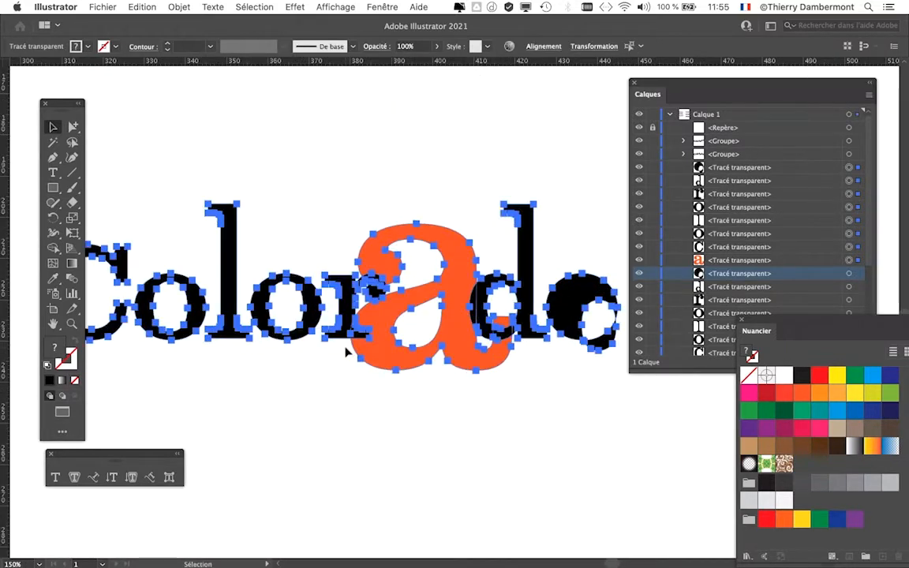
Enlarge the Layers panel to list more entries and place it below the selected wordmark, keeping all letters in view.
{"action": "left_click_drag", "start_coordinate": [659, 85], "coordinate": [774, 83]}
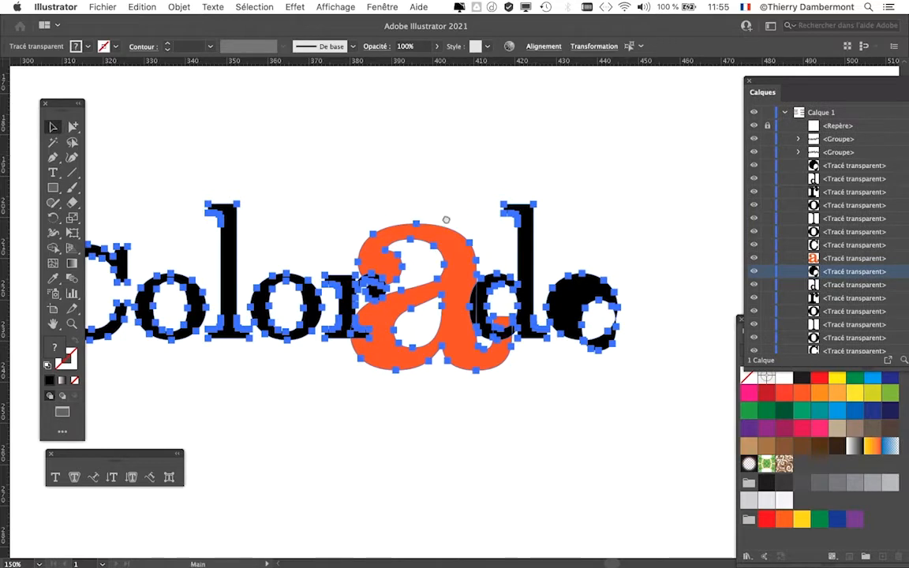
{"action": "scroll", "coordinate": [579, 188], "scroll_direction": "left", "scroll_amount": 5}
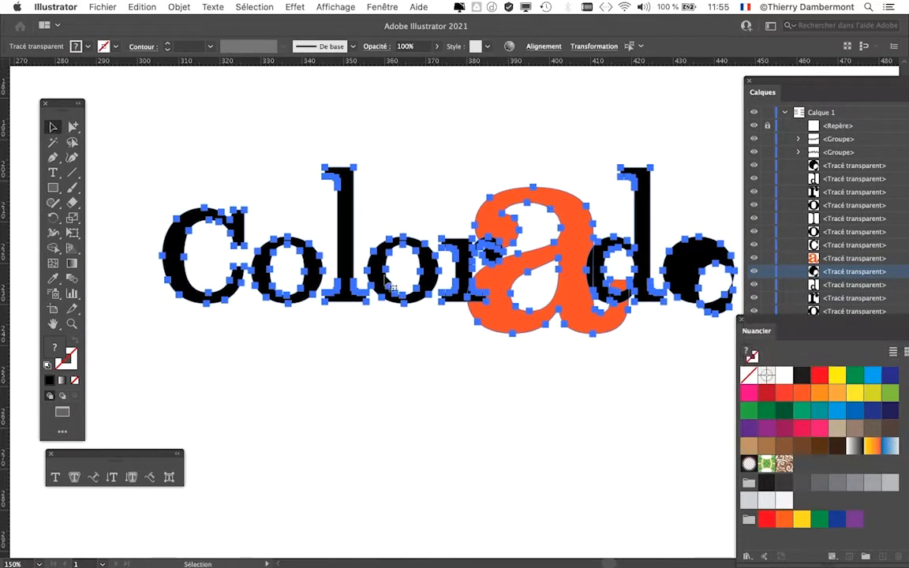
{"action": "scroll", "coordinate": [373, 357], "scroll_direction": "right", "scroll_amount": 3}
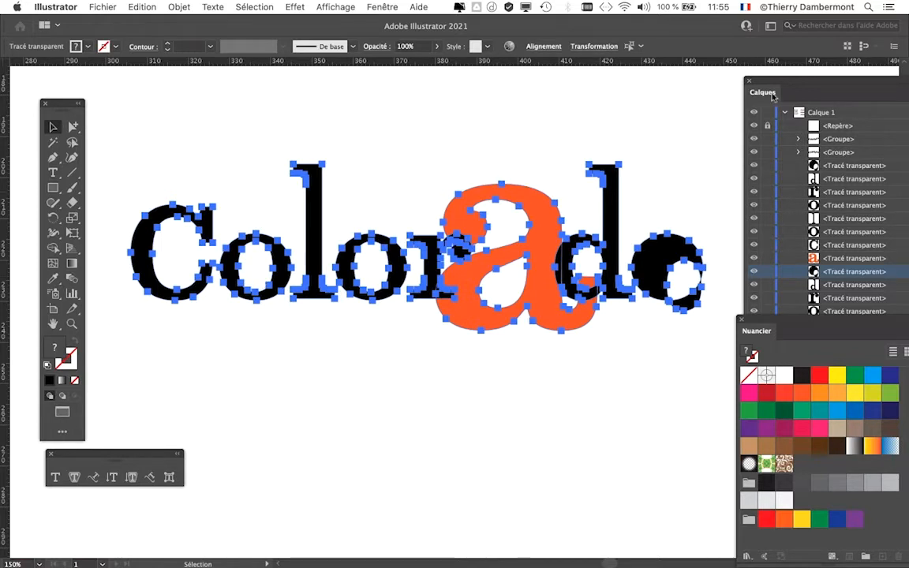
{"action": "left_click_drag", "start_coordinate": [770, 83], "coordinate": [636, 59]}
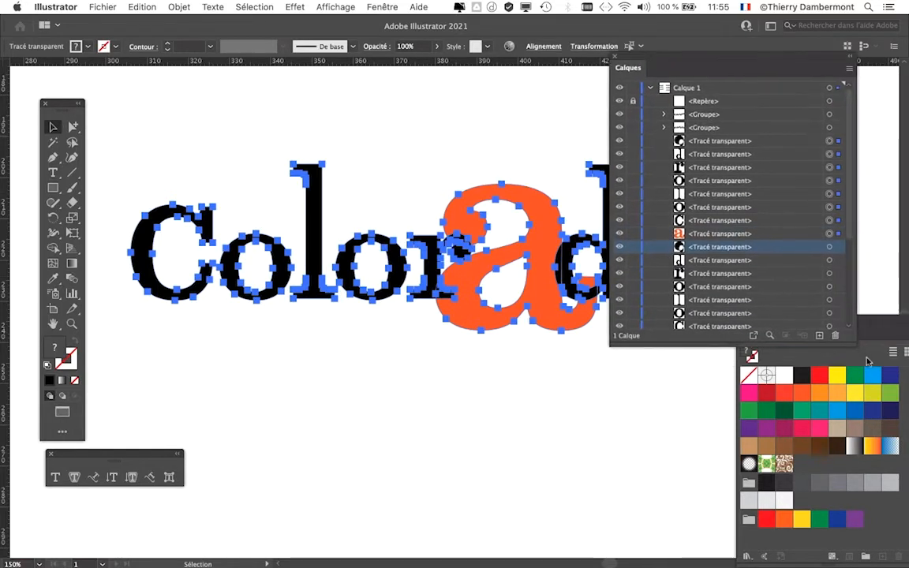
{"action": "left_click_drag", "start_coordinate": [854, 347], "coordinate": [868, 410]}
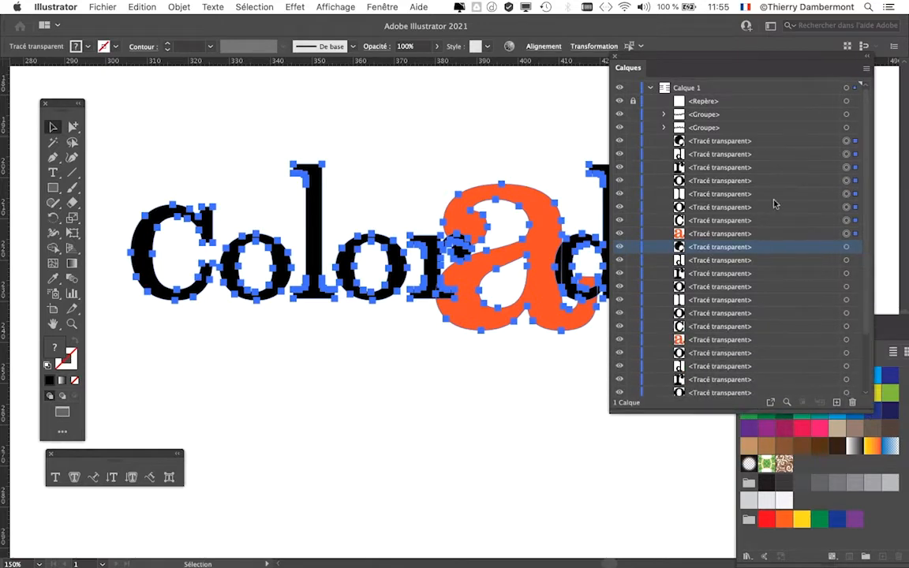
{"action": "key", "text": "super"}
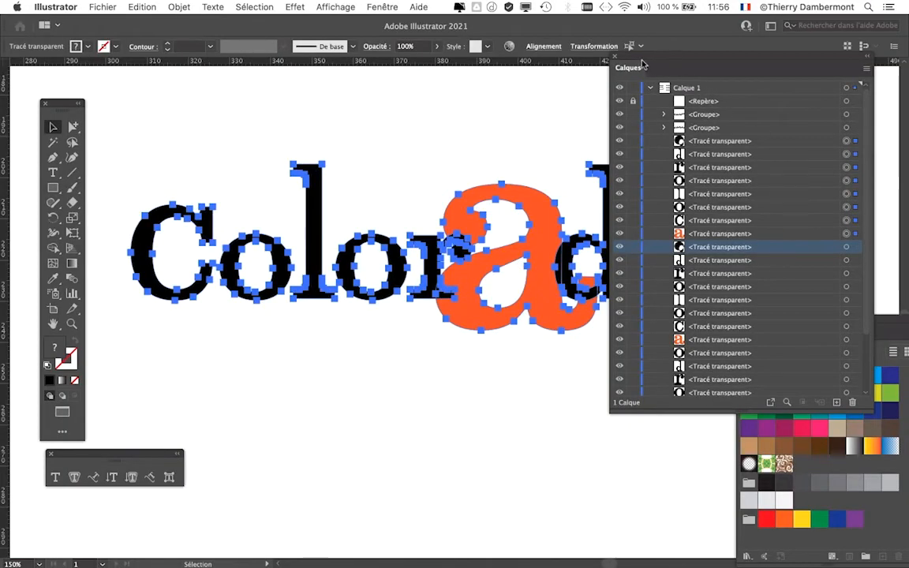
{"action": "left_click_drag", "start_coordinate": [644, 63], "coordinate": [631, 387]}
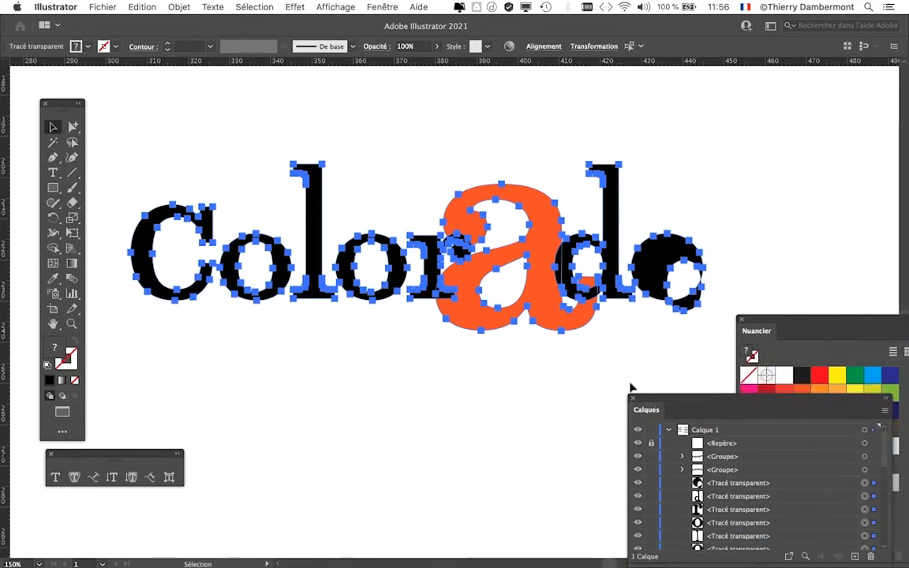
Release the compound paths of all selected letters in the duplicated Colorado wordmark.
{"action": "left_click", "coordinate": [180, 7]}
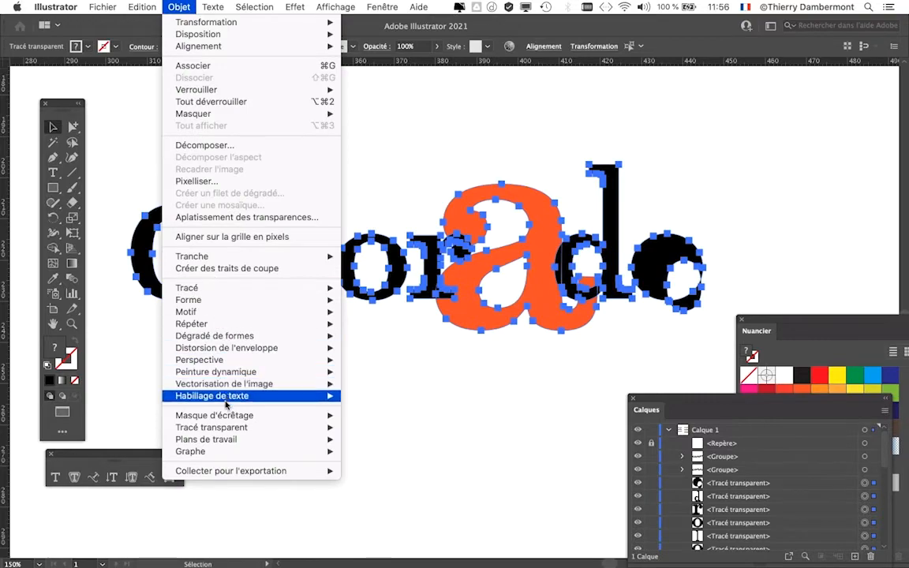
{"action": "mouse_move", "coordinate": [228, 428]}
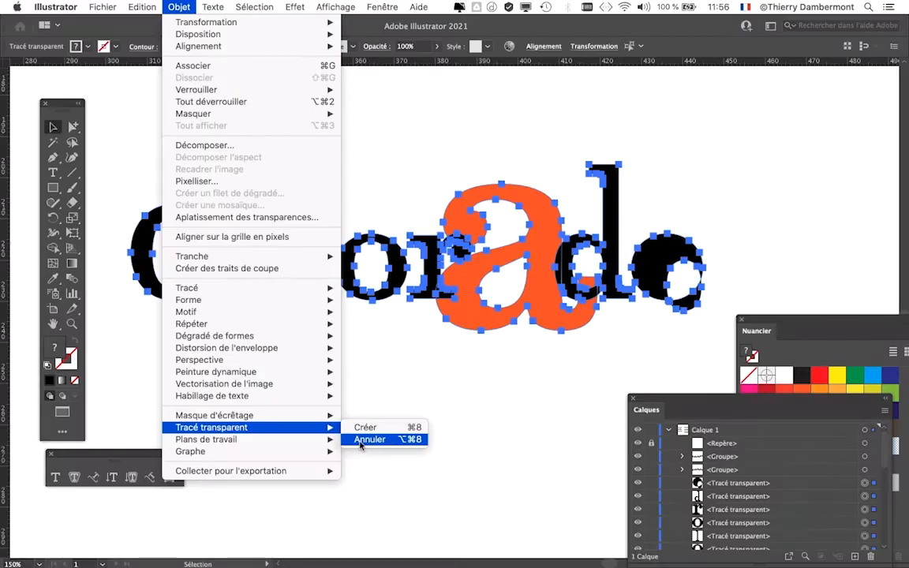
{"action": "left_click", "coordinate": [368, 439]}
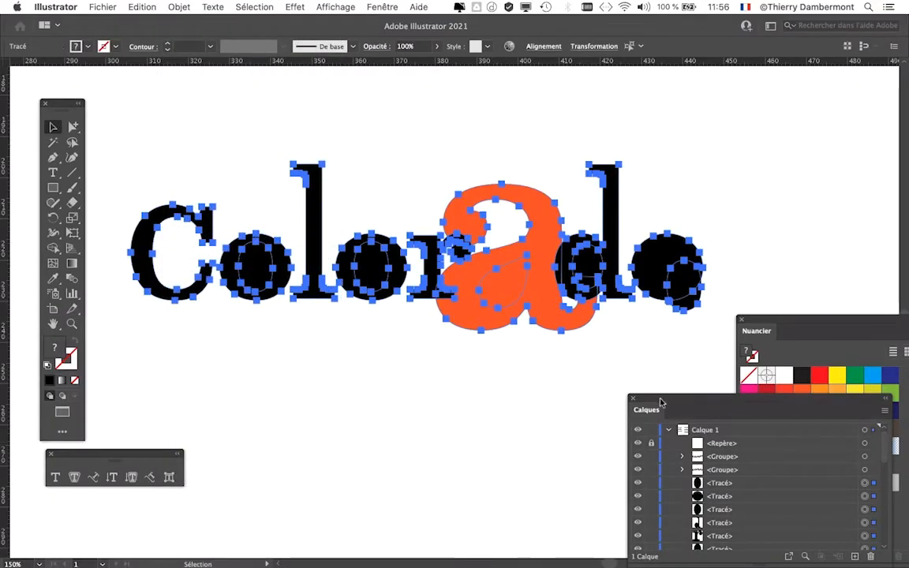
Expand the Layers panel beside the wordmark to examine how the released letters are listed, and return it below the artwork.
{"action": "left_click_drag", "start_coordinate": [661, 403], "coordinate": [603, 74]}
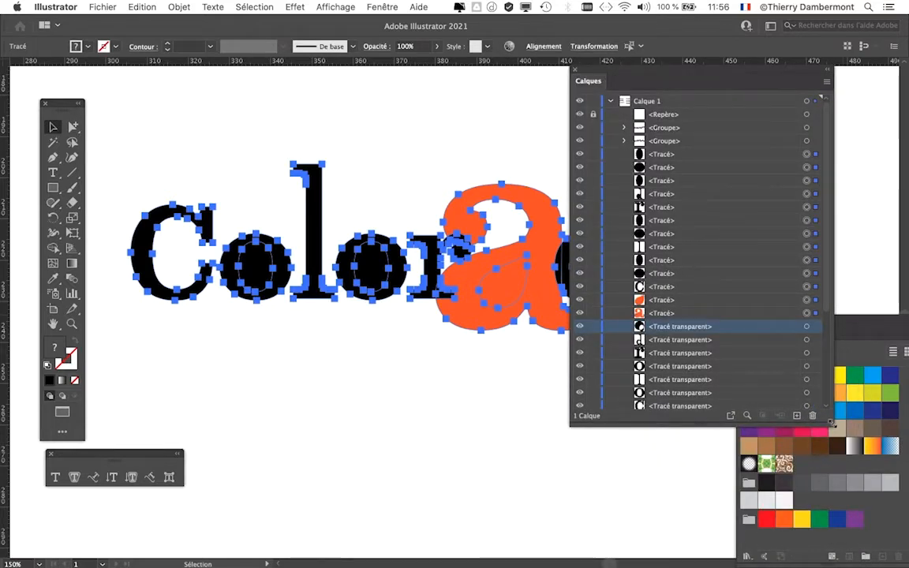
{"action": "left_click_drag", "start_coordinate": [831, 423], "coordinate": [832, 479]}
{"action": "key", "text": "a"}
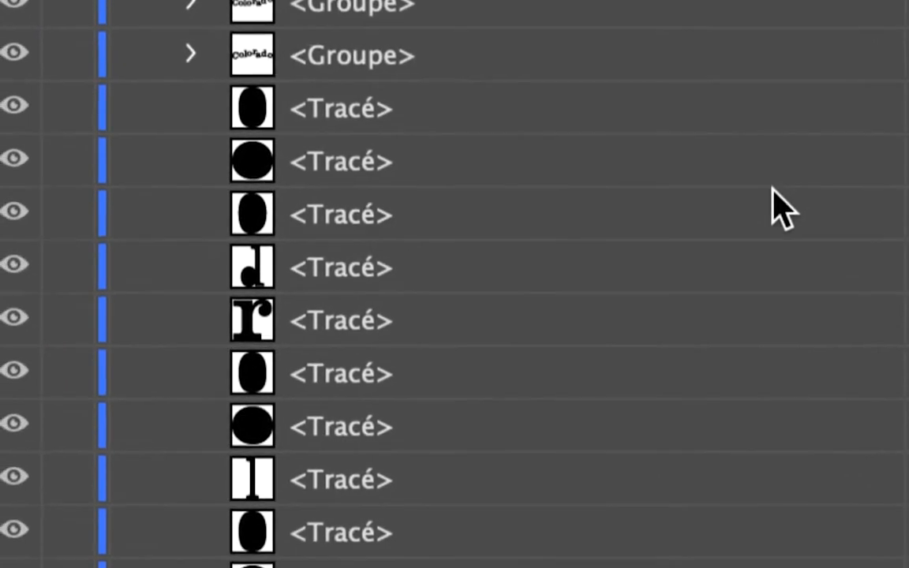
{"action": "scroll", "coordinate": [781, 209], "scroll_direction": "down", "scroll_amount": 5}
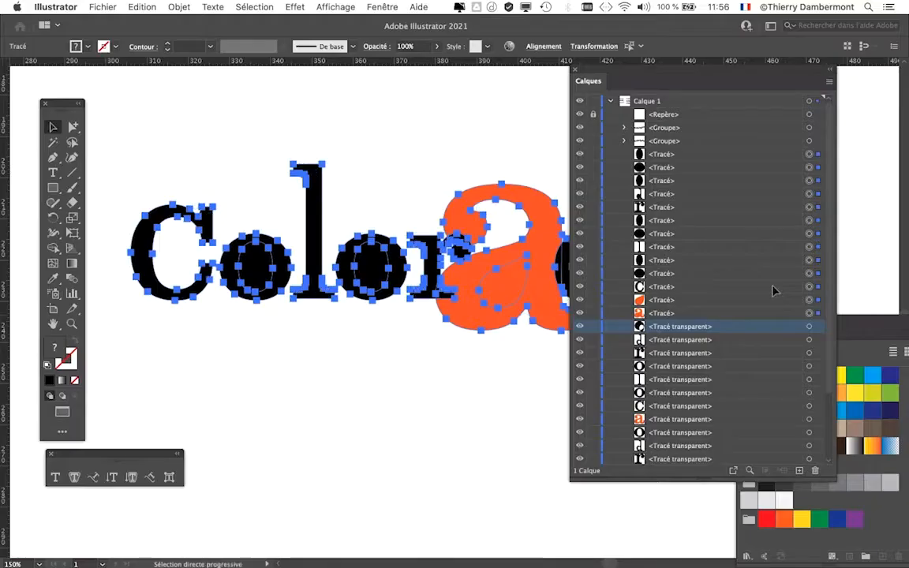
{"action": "left_click_drag", "start_coordinate": [715, 127], "coordinate": [668, 404]}
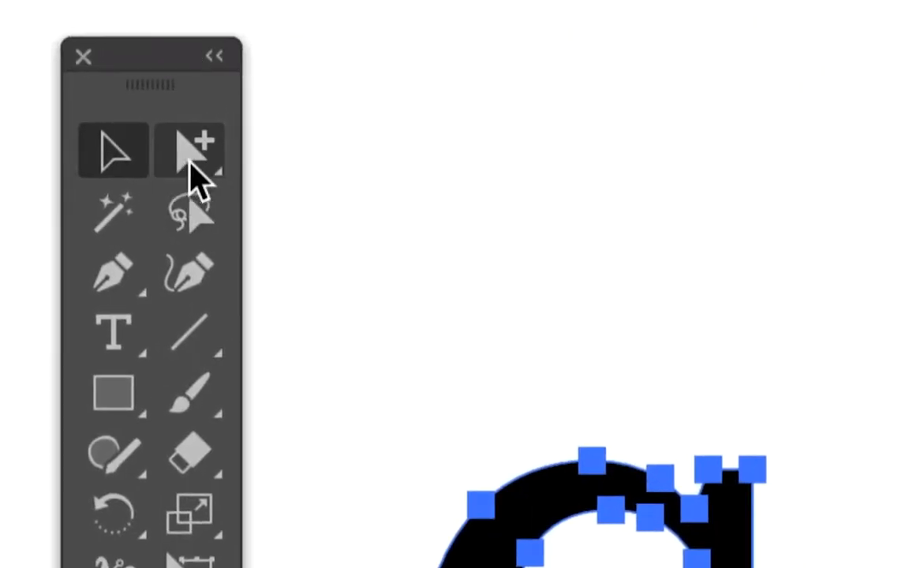
Move the inner shapes of the first two o's out of their letters with the Group Selection tool, and undo each move.
{"action": "left_click", "coordinate": [191, 166]}
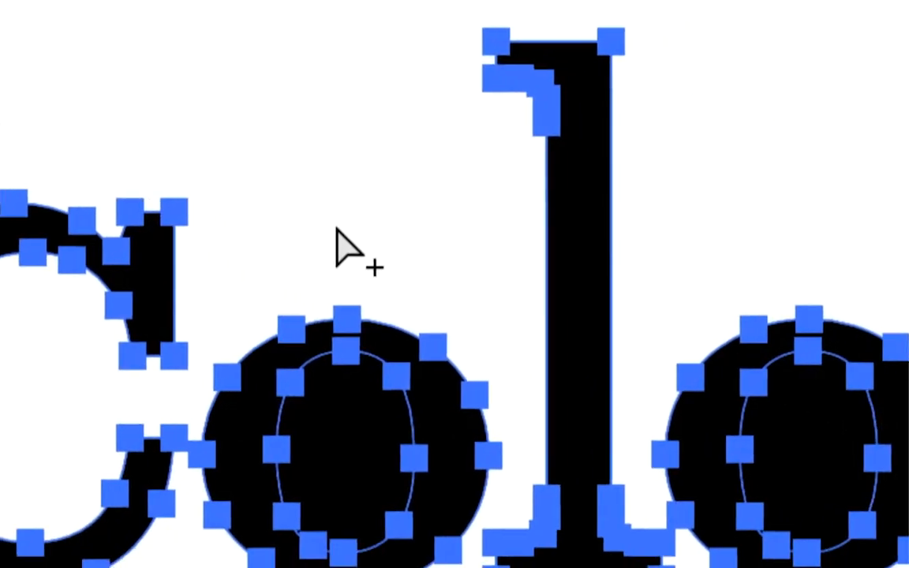
{"action": "left_click", "coordinate": [337, 231]}
{"action": "left_click", "coordinate": [337, 276]}
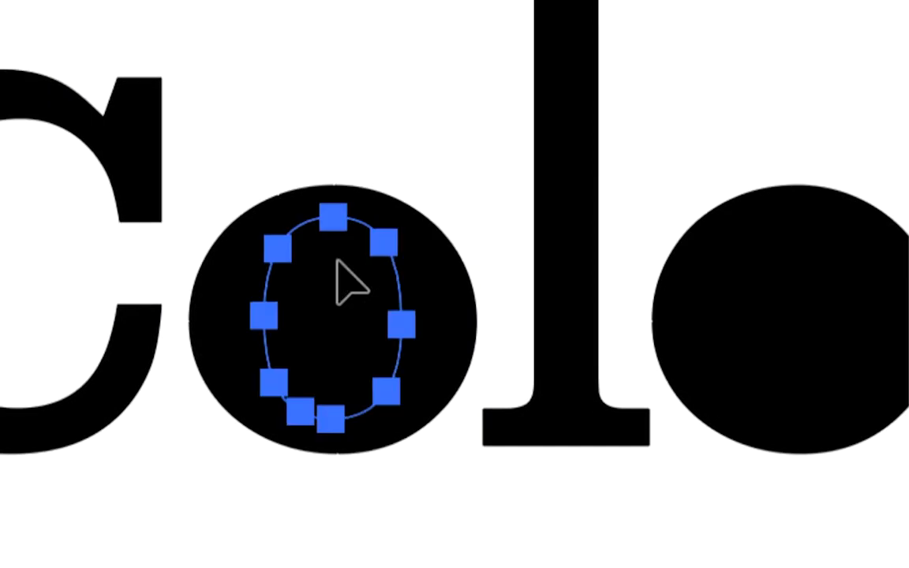
{"action": "left_click_drag", "start_coordinate": [332, 295], "coordinate": [341, 187]}
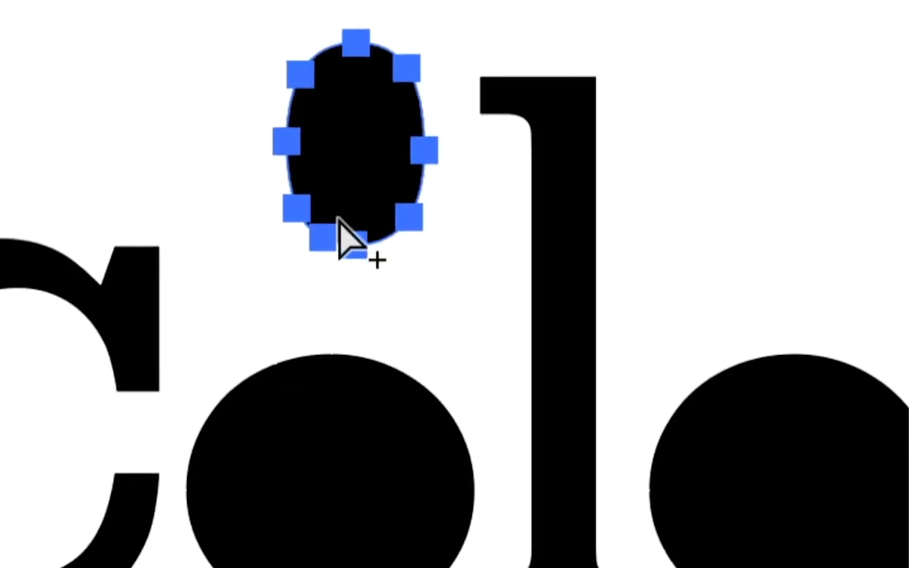
{"action": "key", "text": "ctrl+z"}
{"action": "left_click", "coordinate": [426, 271]}
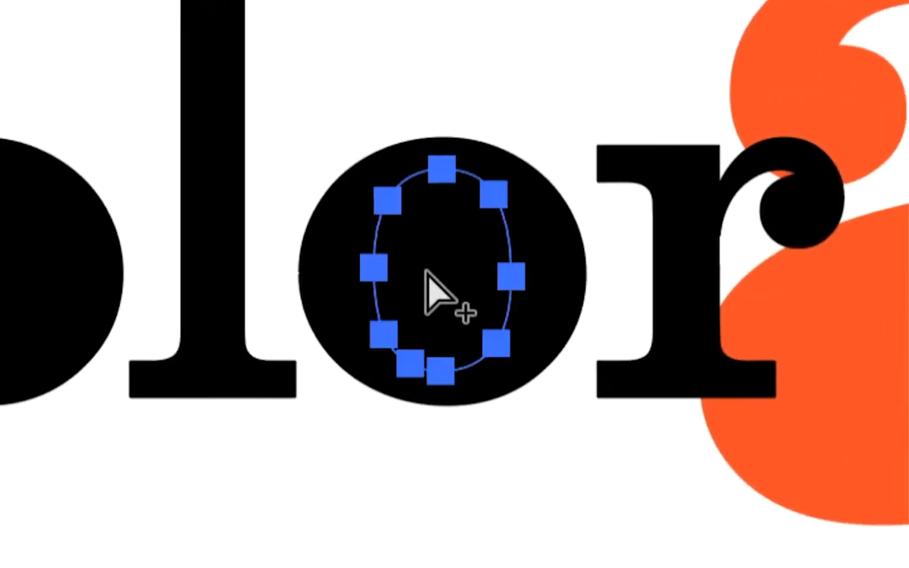
{"action": "left_click_drag", "start_coordinate": [428, 267], "coordinate": [462, 46]}
{"action": "key", "text": "ctrl+z"}
Try moving the inner shapes of the orange a and the d, undo the moves, and deselect everything.
{"action": "left_click", "coordinate": [536, 296]}
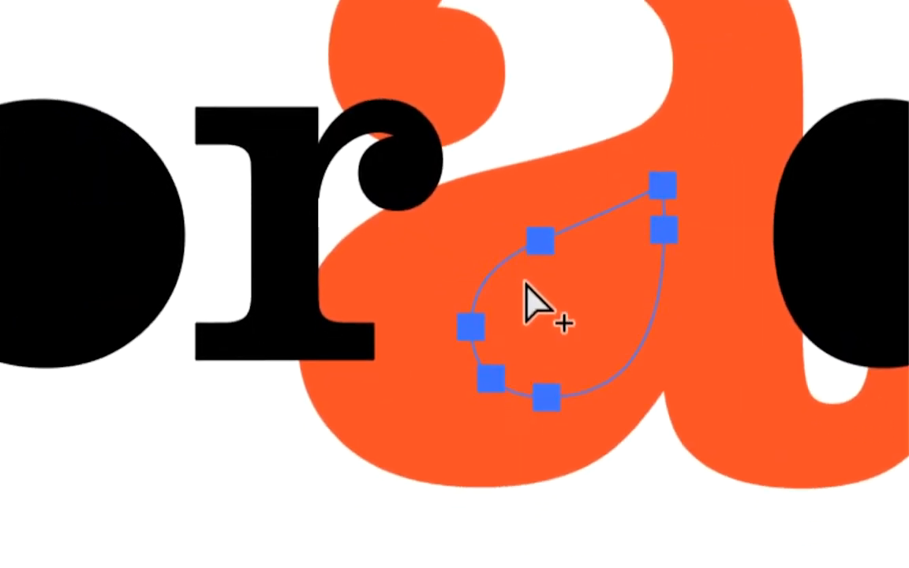
{"action": "left_click_drag", "start_coordinate": [539, 305], "coordinate": [451, 386]}
{"action": "key", "text": "ctrl+z"}
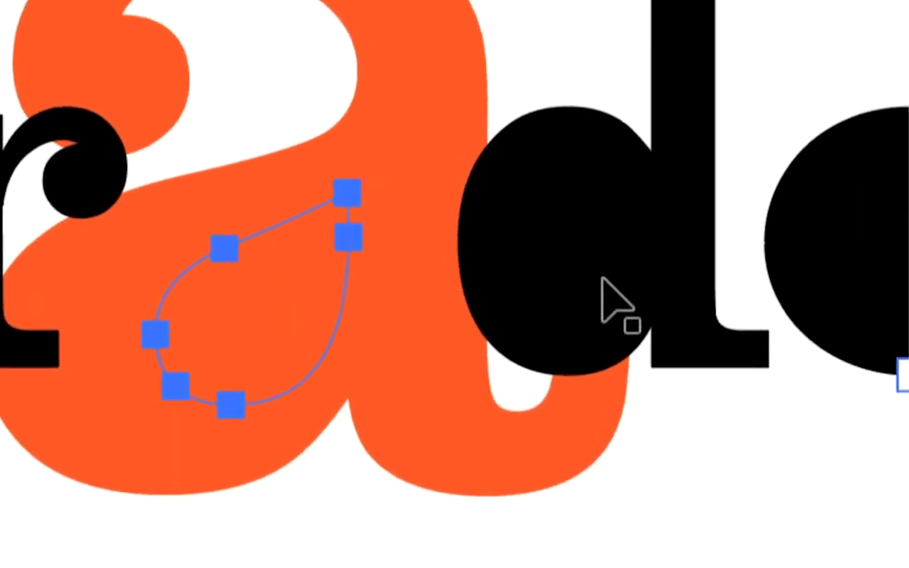
{"action": "left_click", "coordinate": [837, 70]}
{"action": "left_click_drag", "start_coordinate": [836, 70], "coordinate": [641, 371]}
{"action": "key", "text": "super+z"}
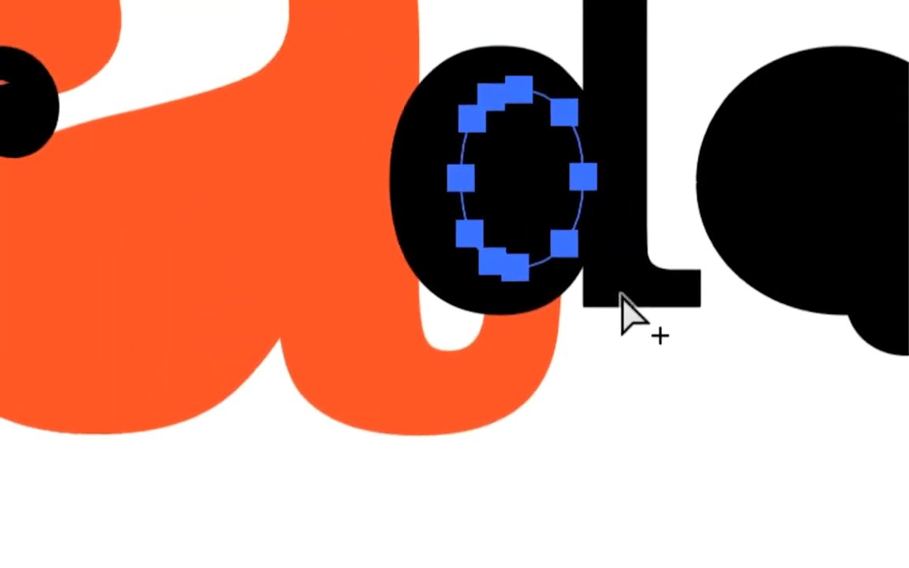
{"action": "left_click", "coordinate": [632, 254]}
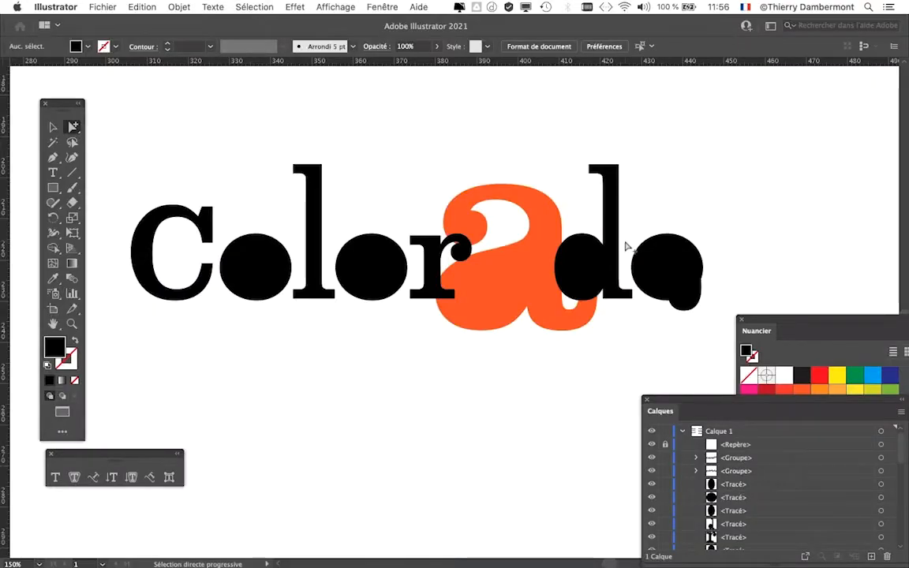
Move the Tools panel farther from the wordmark and close the Layers panel to free space around the letters.
{"action": "left_click_drag", "start_coordinate": [57, 102], "coordinate": [36, 86]}
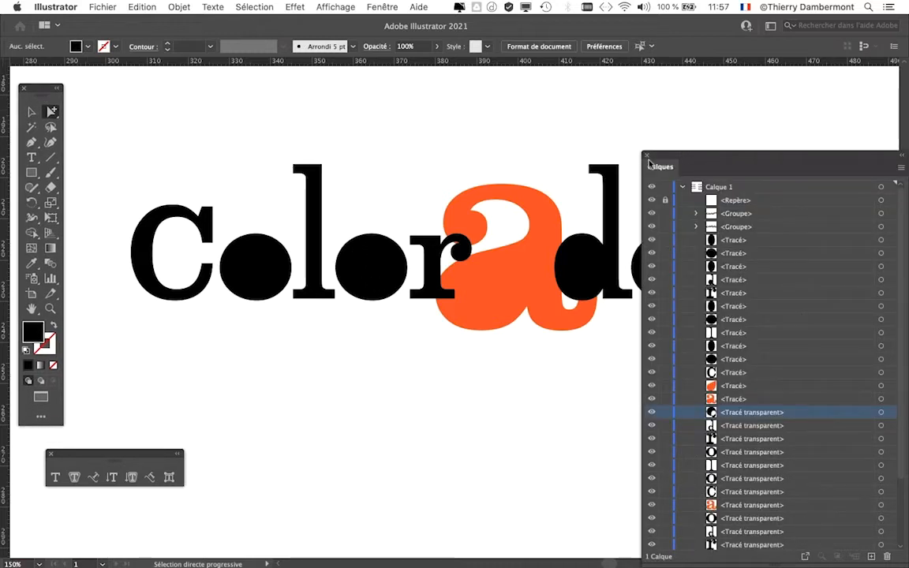
{"action": "left_click", "coordinate": [646, 157]}
{"action": "left_click_drag", "start_coordinate": [499, 362], "coordinate": [537, 341]}
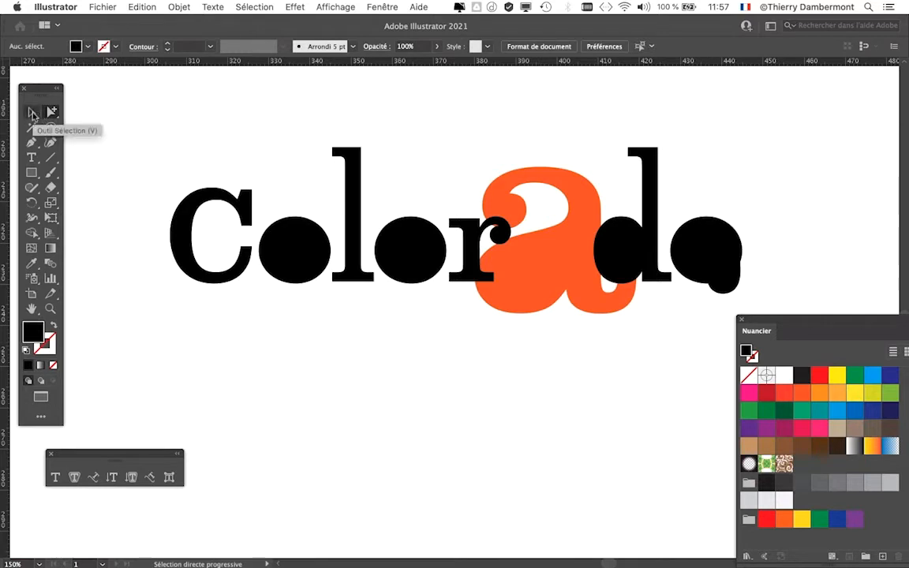
Draw a black square about 45 mm wide over the C and first o, rotate it counterclockwise and shift it slightly left.
{"action": "left_click", "coordinate": [30, 174]}
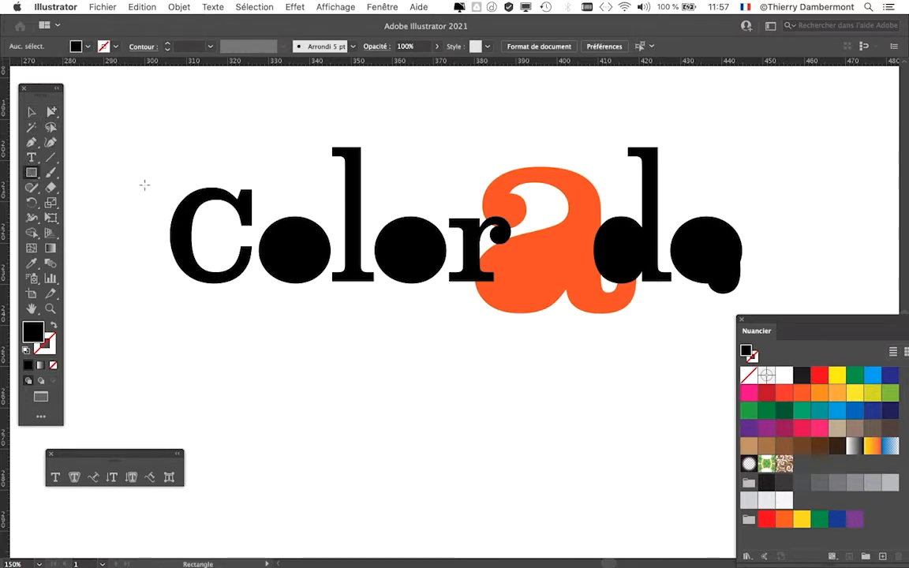
{"action": "left_click_drag", "start_coordinate": [125, 132], "coordinate": [311, 317]}
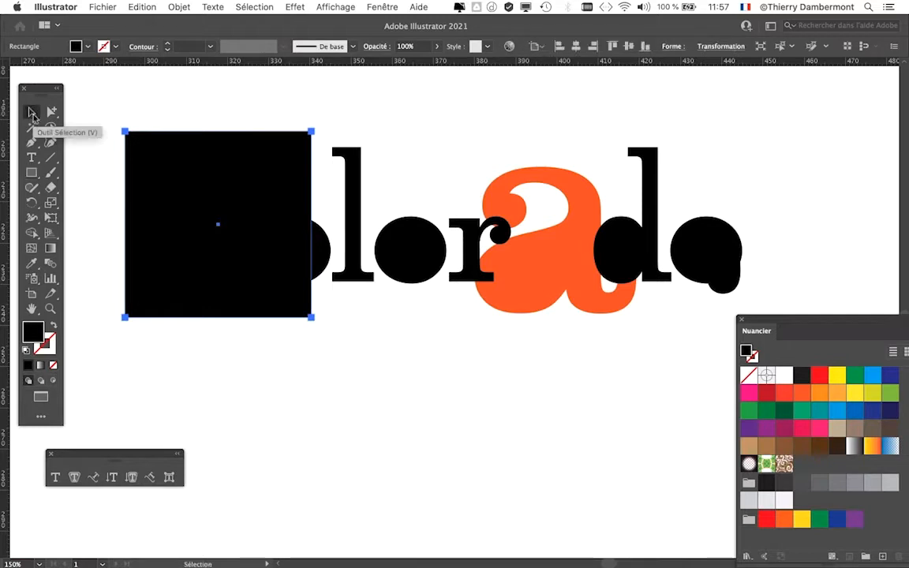
{"action": "left_click", "coordinate": [50, 218]}
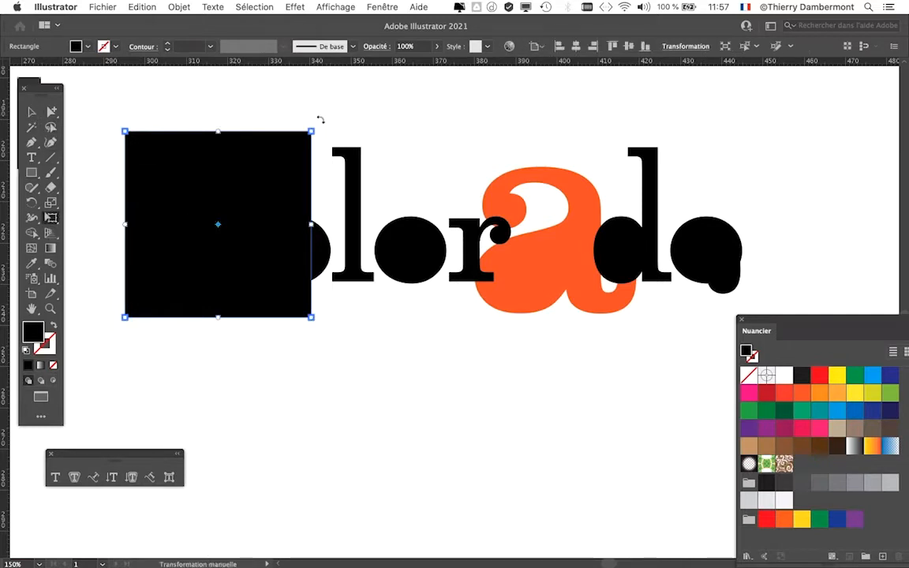
{"action": "left_click_drag", "start_coordinate": [320, 119], "coordinate": [244, 86]}
{"action": "left_click_drag", "start_coordinate": [274, 192], "coordinate": [251, 203]}
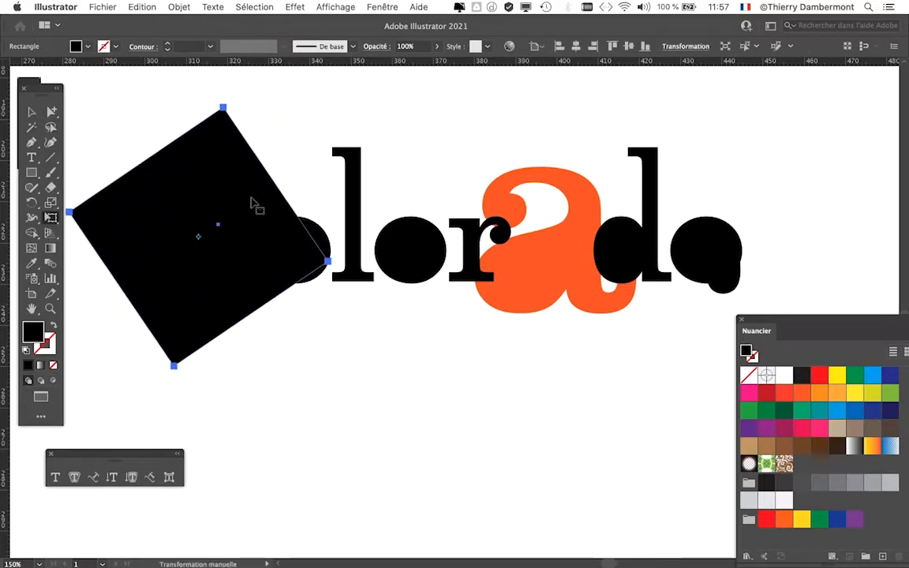
{"action": "scroll", "coordinate": [387, 367], "scroll_direction": "down", "scroll_amount": 1}
Select the rotated square together with all letters of the wordmark and combine them into one compound path.
{"action": "left_click", "coordinate": [31, 112]}
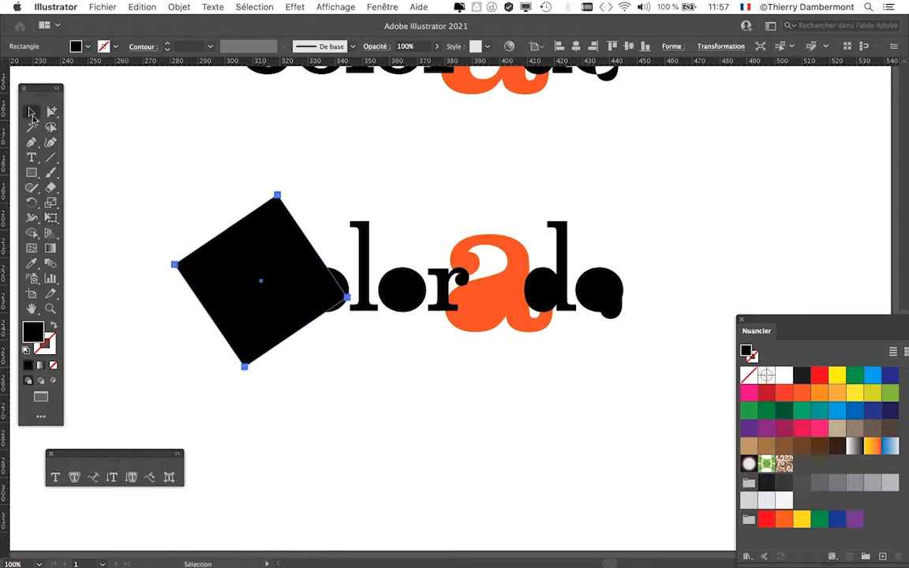
{"action": "left_click", "coordinate": [134, 163]}
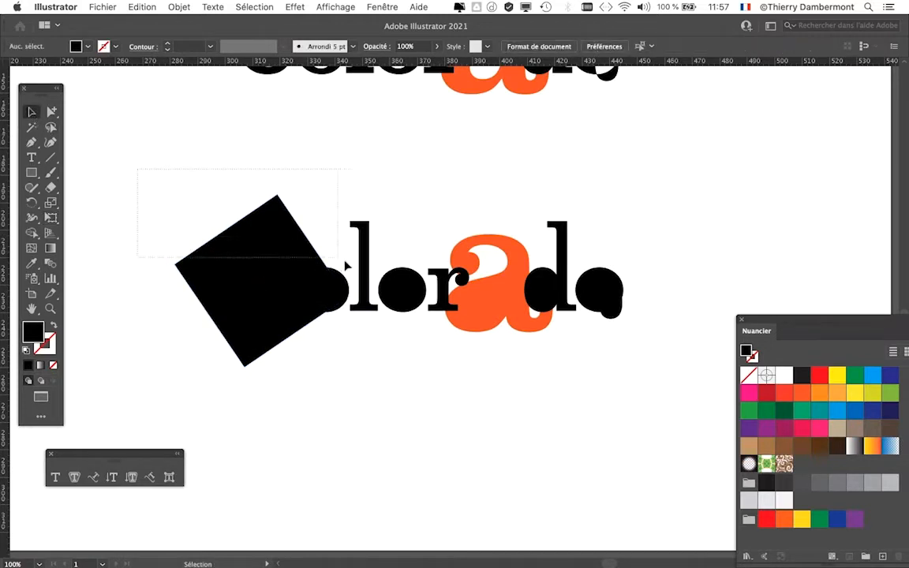
{"action": "left_click_drag", "start_coordinate": [345, 266], "coordinate": [571, 342]}
{"action": "left_click_drag", "start_coordinate": [655, 361], "coordinate": [653, 362]}
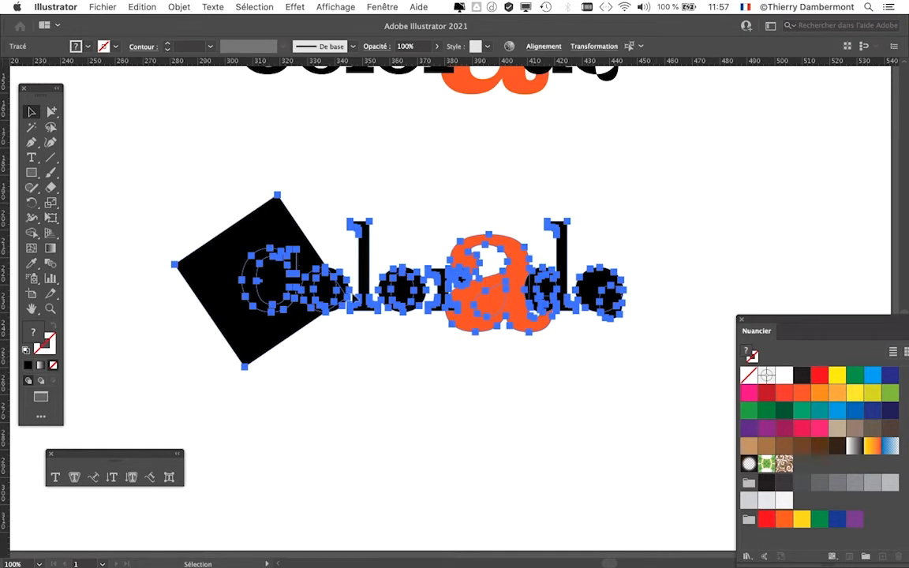
{"action": "left_click", "coordinate": [180, 7]}
{"action": "mouse_move", "coordinate": [284, 428]}
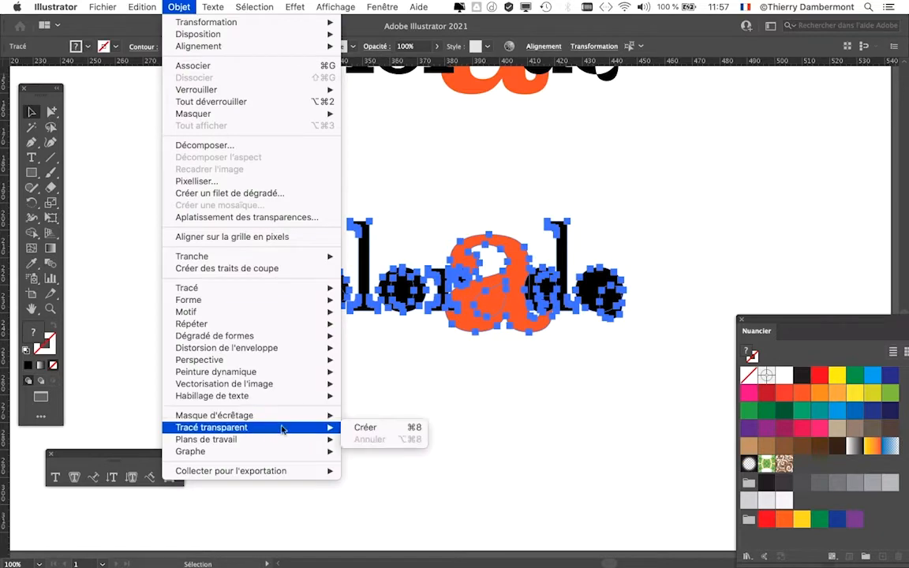
{"action": "left_click", "coordinate": [381, 430]}
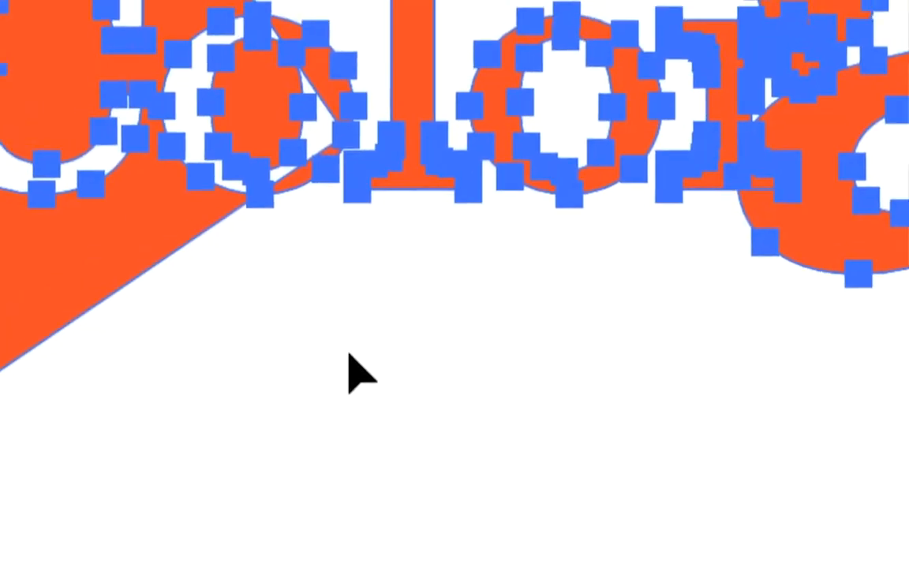
Select only the square inside the compound path with the Group Selection tool and move it right across the r and a.
{"action": "left_click", "coordinate": [337, 325]}
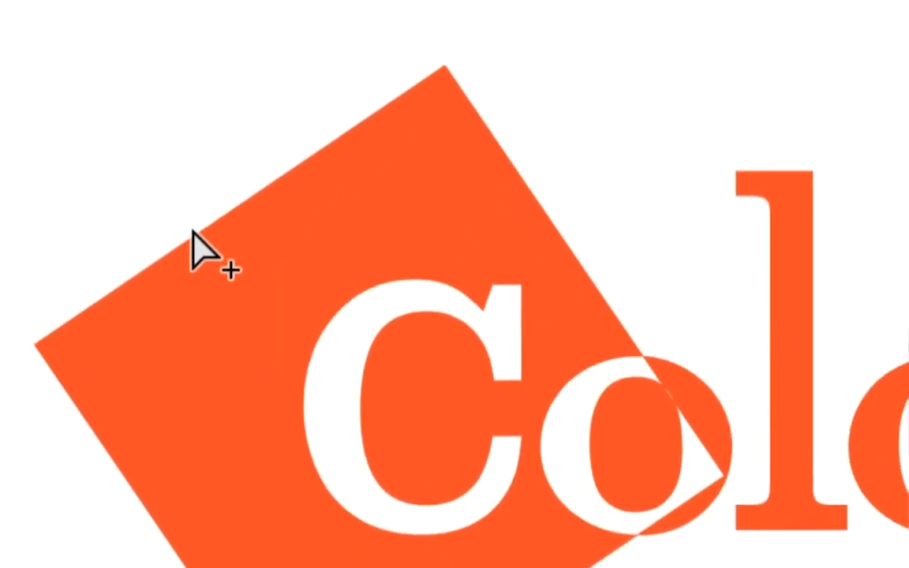
{"action": "left_click", "coordinate": [192, 237]}
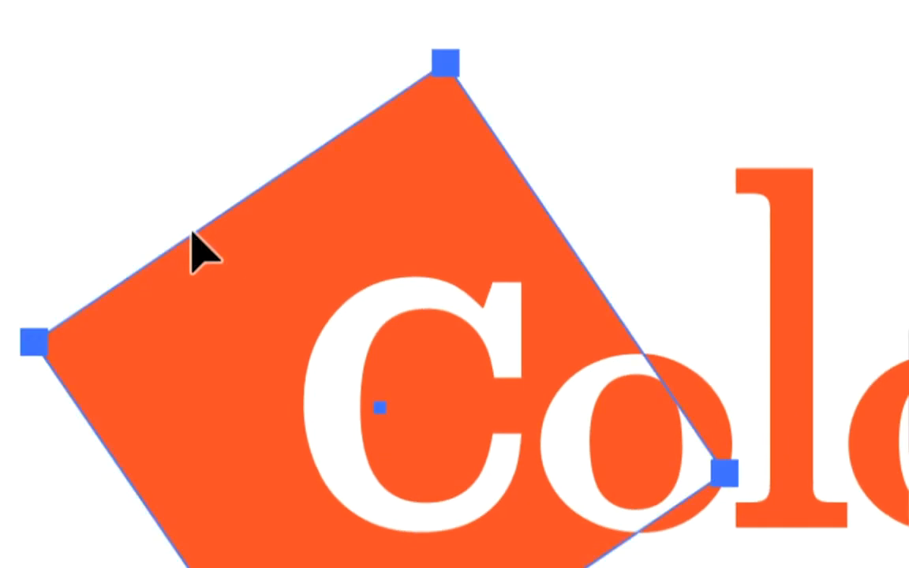
{"action": "left_click_drag", "start_coordinate": [191, 235], "coordinate": [340, 238]}
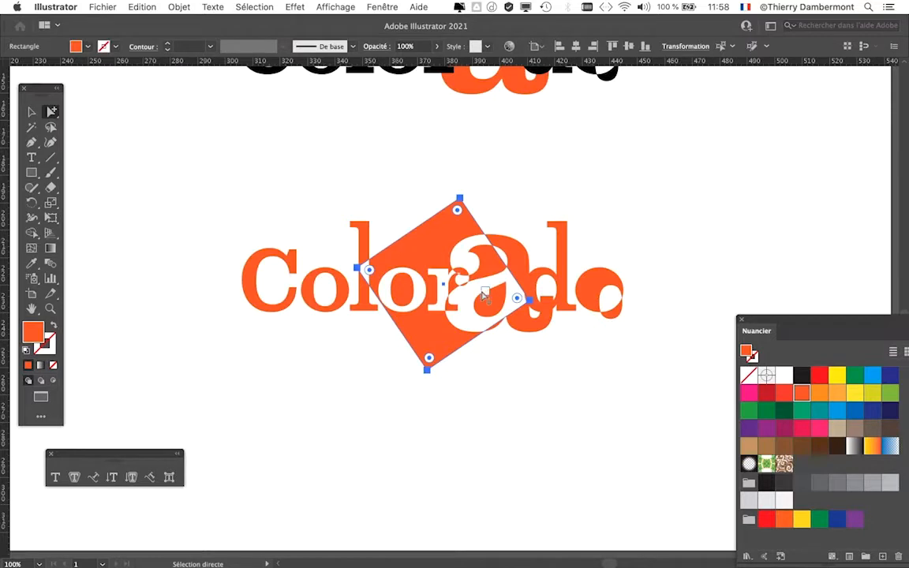
Shift the square left so it spans from the first o to the a, and examine the inverted overlaps around the r.
{"action": "scroll", "coordinate": [484, 294], "scroll_direction": "up", "scroll_amount": 2}
{"action": "key", "text": "alt"}
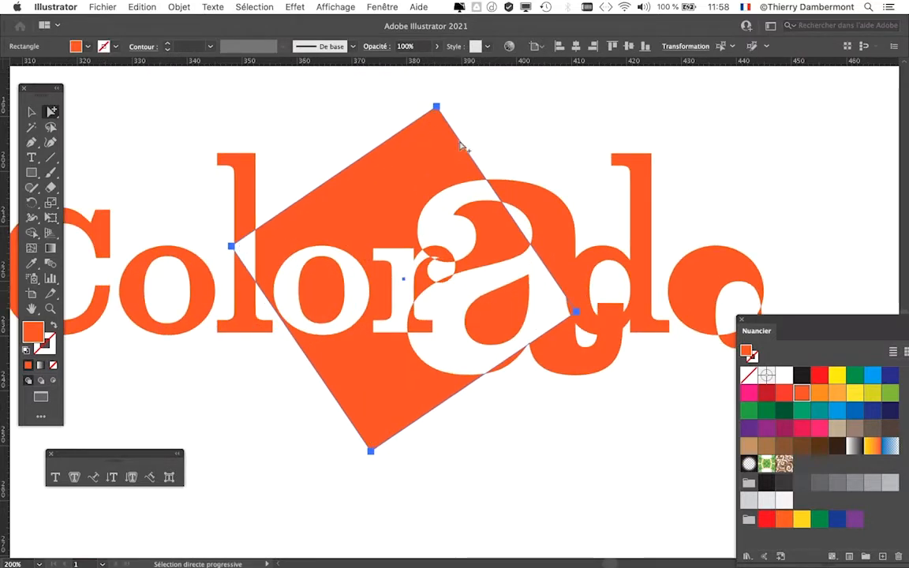
{"action": "left_click_drag", "start_coordinate": [462, 146], "coordinate": [390, 144]}
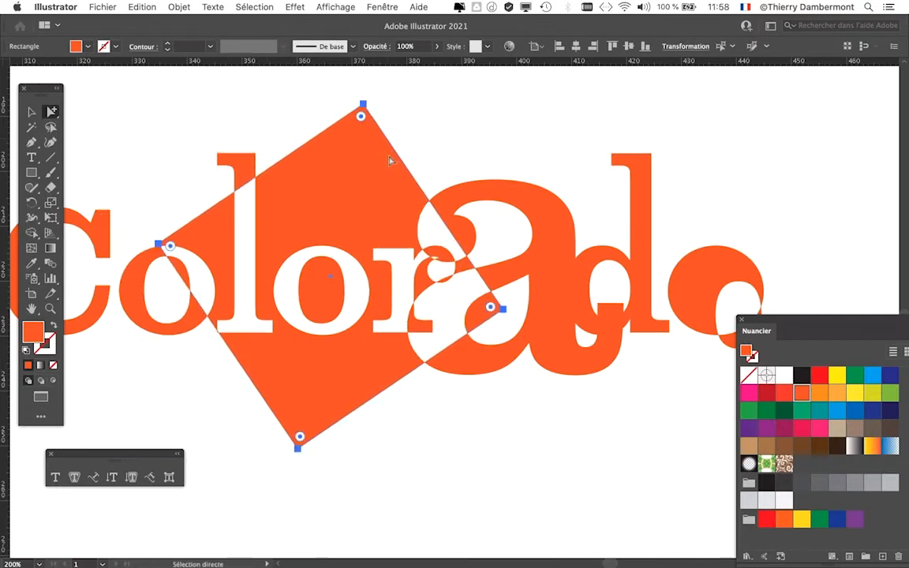
{"action": "scroll", "coordinate": [323, 199], "scroll_direction": "down", "scroll_amount": 1}
{"action": "left_click_drag", "start_coordinate": [335, 207], "coordinate": [460, 183]}
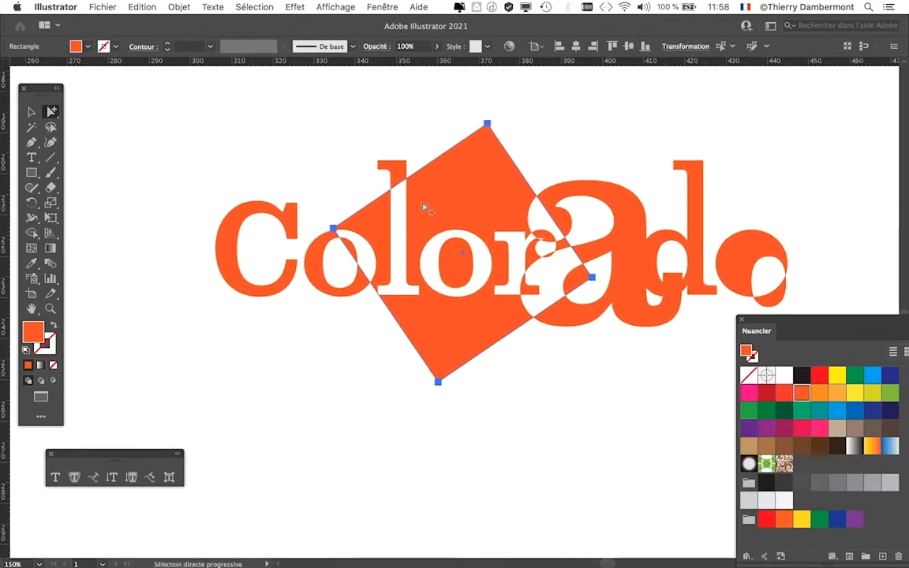
{"action": "scroll", "coordinate": [584, 304], "scroll_direction": "up", "scroll_amount": 2}
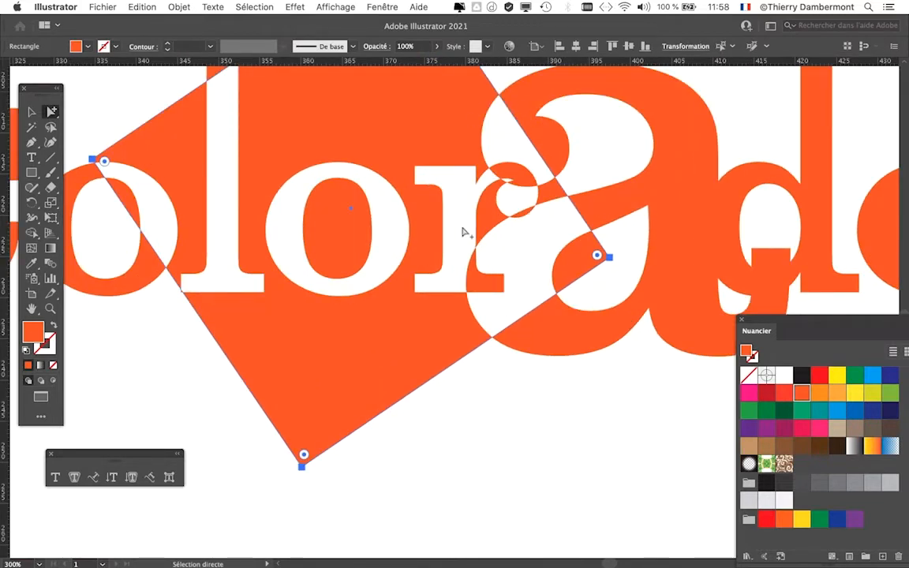
{"action": "left_click_drag", "start_coordinate": [466, 233], "coordinate": [454, 317]}
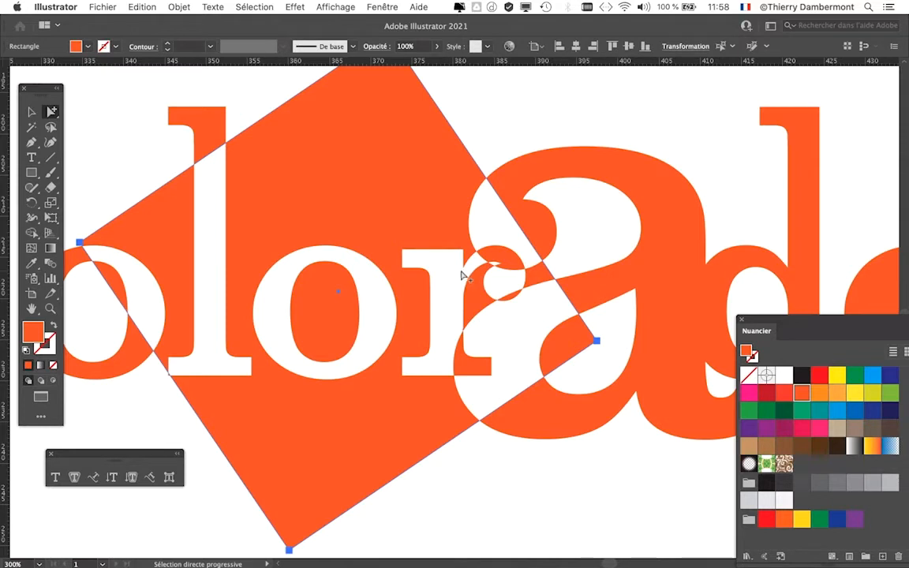
{"action": "key", "text": "super+minus"}
{"action": "key", "text": "super+minus"}
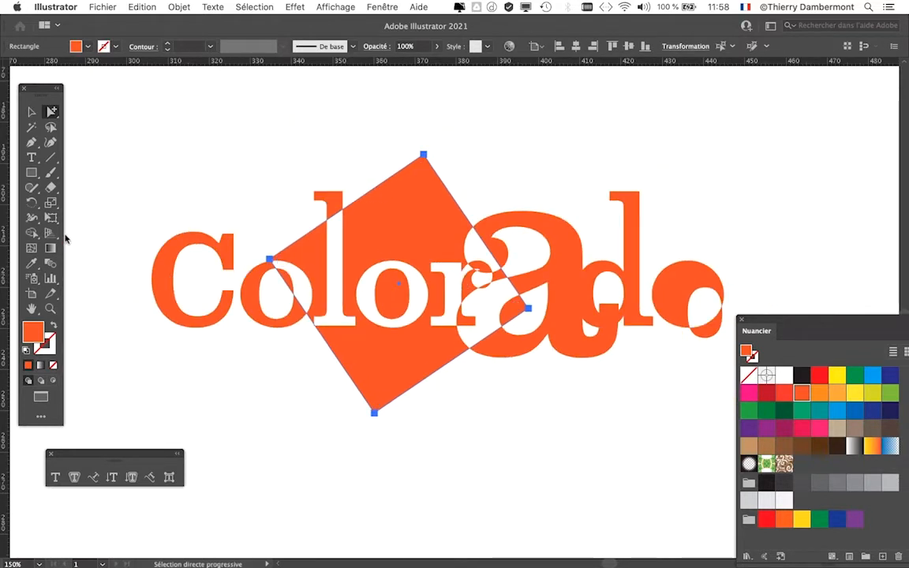
Select the whole orange compound logo and place a duplicate directly below the original.
{"action": "key", "text": "super+minus"}
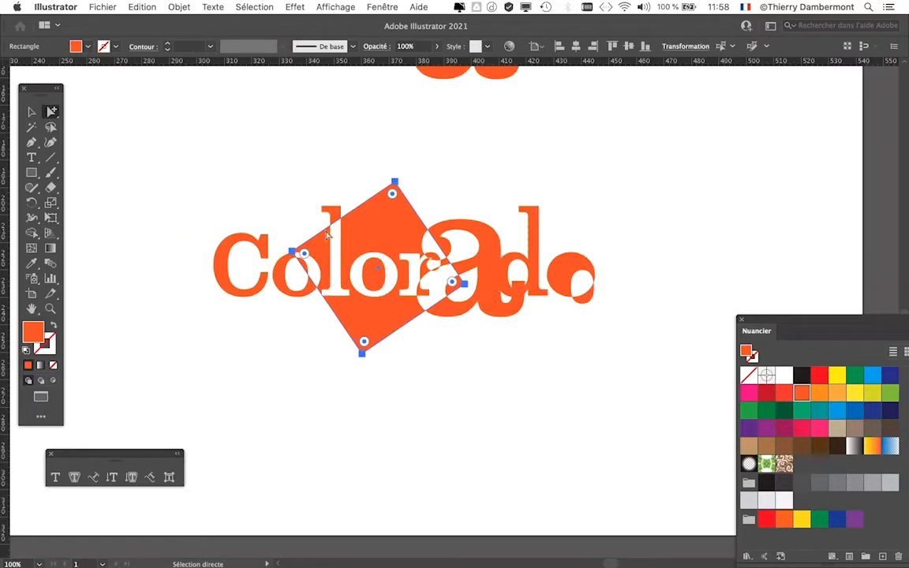
{"action": "key", "text": "v"}
{"action": "left_click", "coordinate": [169, 173]}
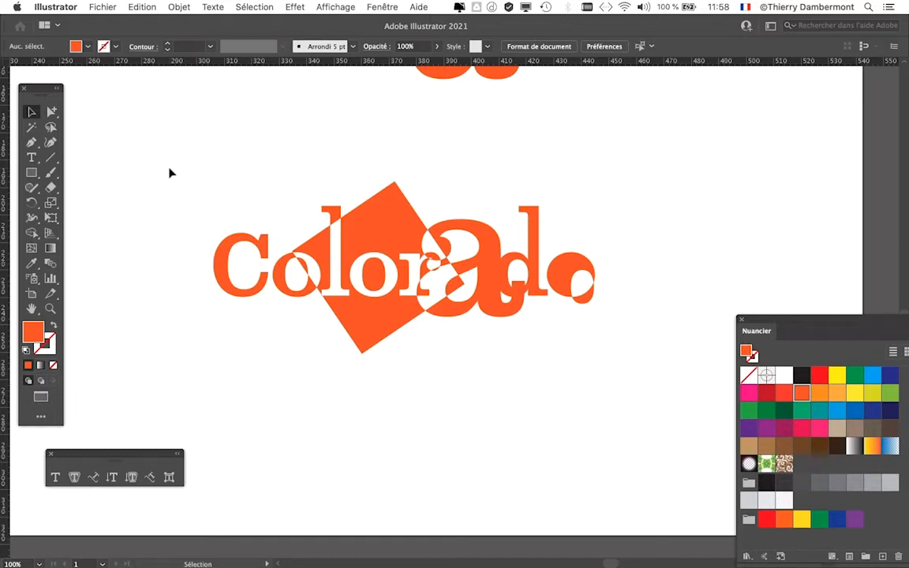
{"action": "left_click_drag", "start_coordinate": [662, 371], "coordinate": [662, 370]}
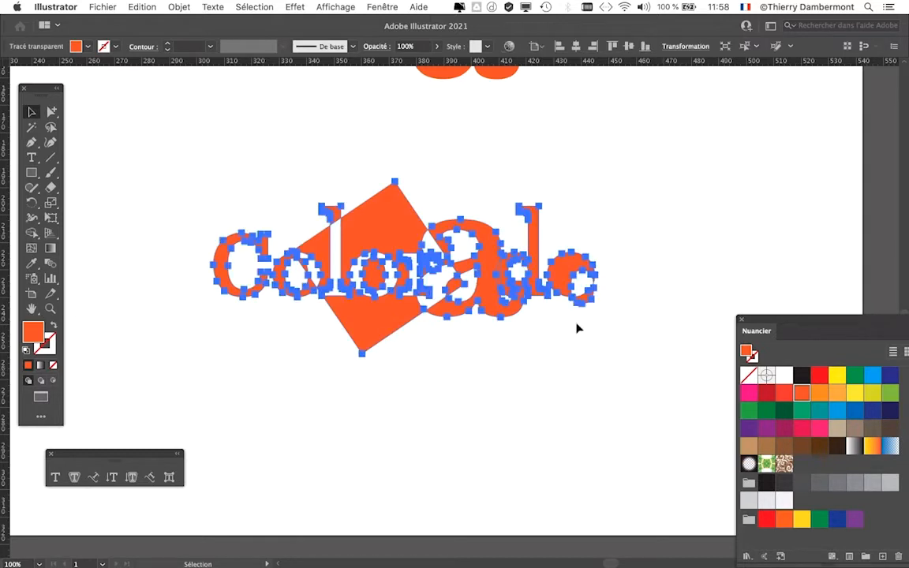
{"action": "left_click_drag", "start_coordinate": [508, 321], "coordinate": [499, 217]}
{"action": "left_click_drag", "start_coordinate": [390, 148], "coordinate": [400, 349]}
{"action": "scroll", "coordinate": [400, 349], "scroll_direction": "down", "scroll_amount": 3}
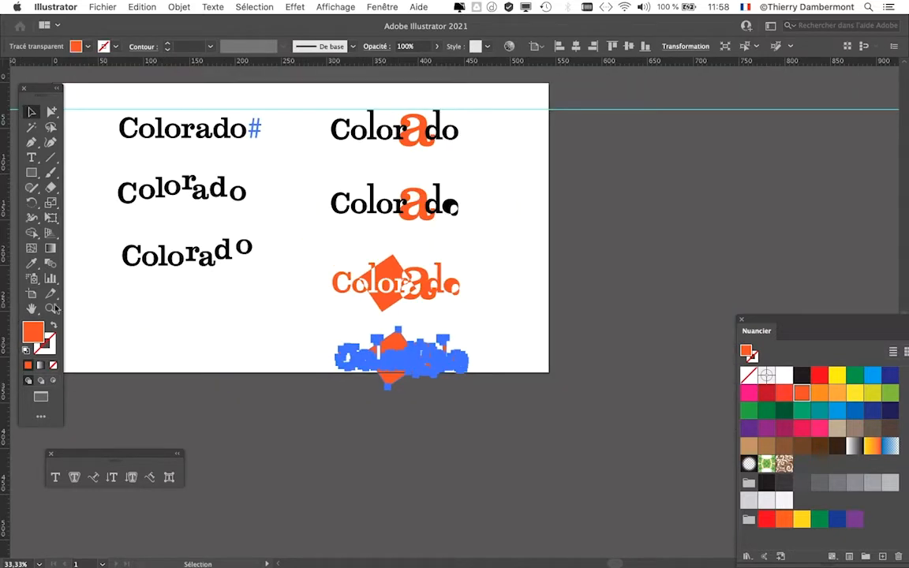
Extend the artboard's bottom edge well below the duplicated logo, and deselect the artwork.
{"action": "left_click", "coordinate": [31, 293]}
{"action": "left_click_drag", "start_coordinate": [301, 374], "coordinate": [313, 513]}
{"action": "left_click", "coordinate": [32, 111]}
{"action": "left_click", "coordinate": [420, 415]}
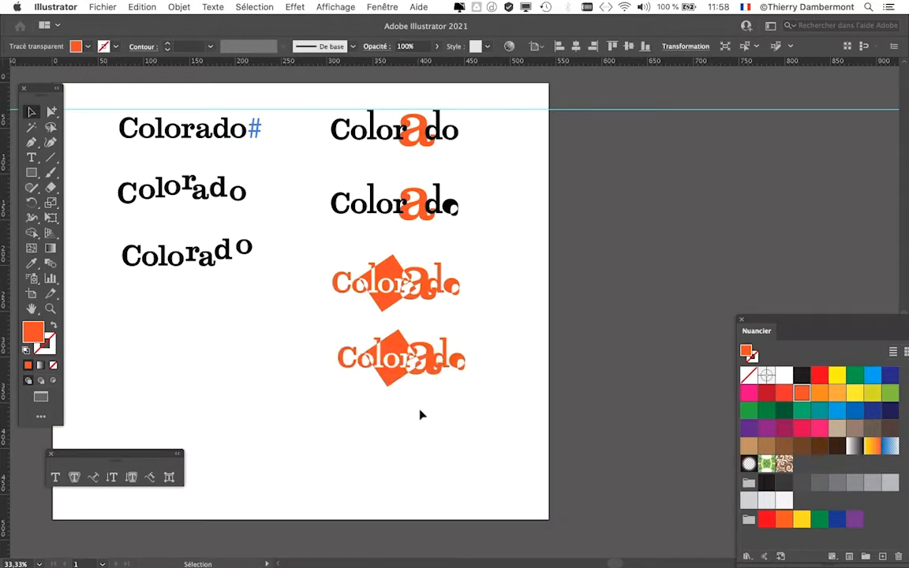
Select the entire lower logo copy as one object with the Selection tool.
{"action": "scroll", "coordinate": [400, 335], "scroll_direction": "up", "scroll_amount": 2}
{"action": "scroll", "coordinate": [425, 363], "scroll_direction": "up", "scroll_amount": 1}
{"action": "scroll", "coordinate": [416, 386], "scroll_direction": "down", "scroll_amount": 3}
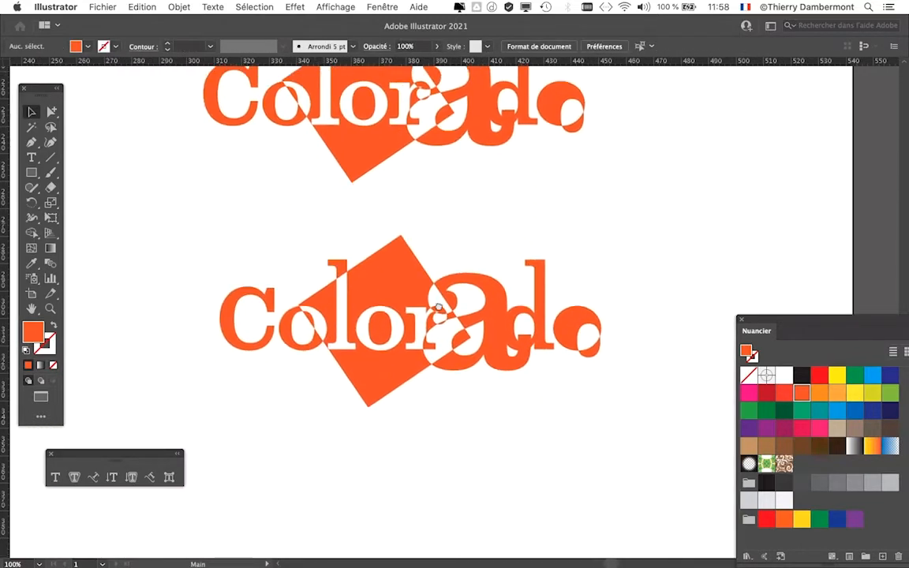
{"action": "left_click", "coordinate": [51, 113]}
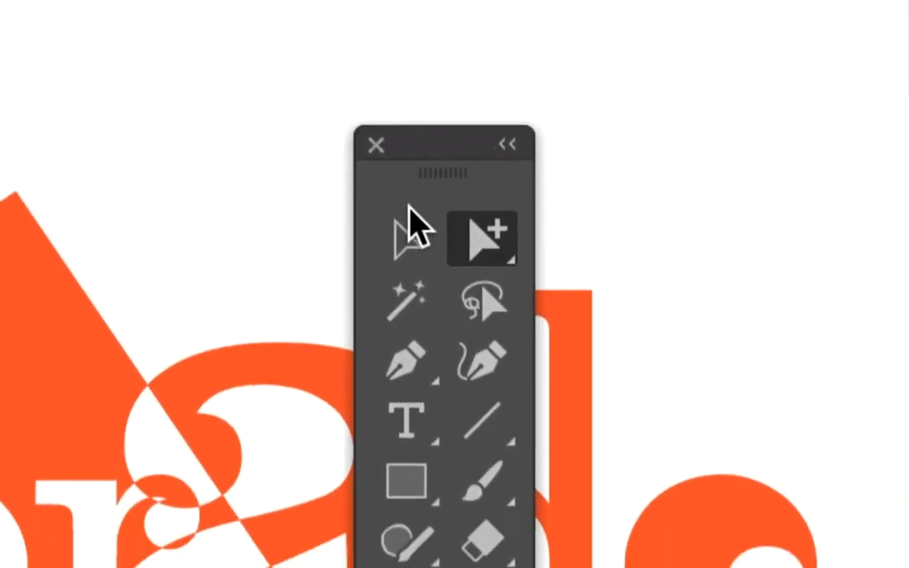
{"action": "left_click", "coordinate": [8, 193]}
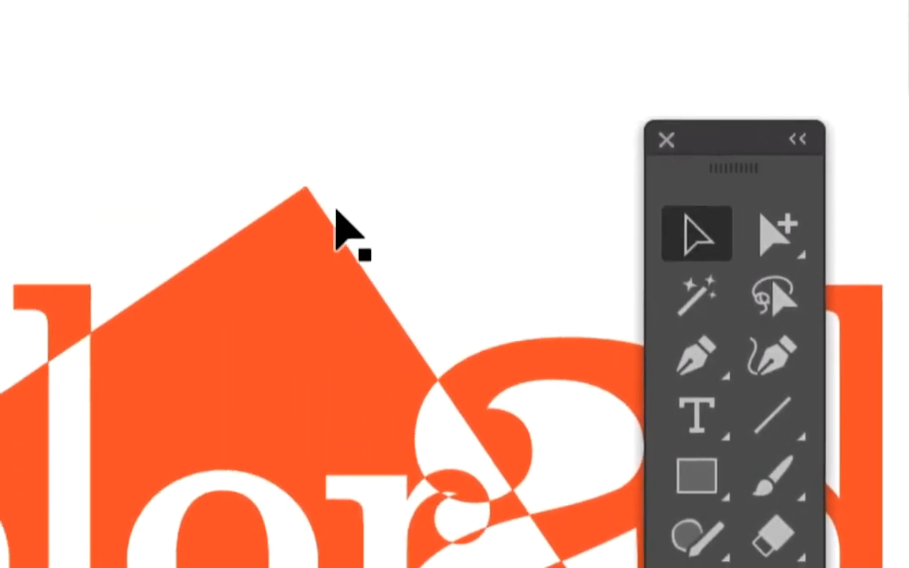
{"action": "left_click", "coordinate": [330, 215]}
{"action": "scroll", "coordinate": [317, 283], "scroll_direction": "down", "scroll_amount": 1}
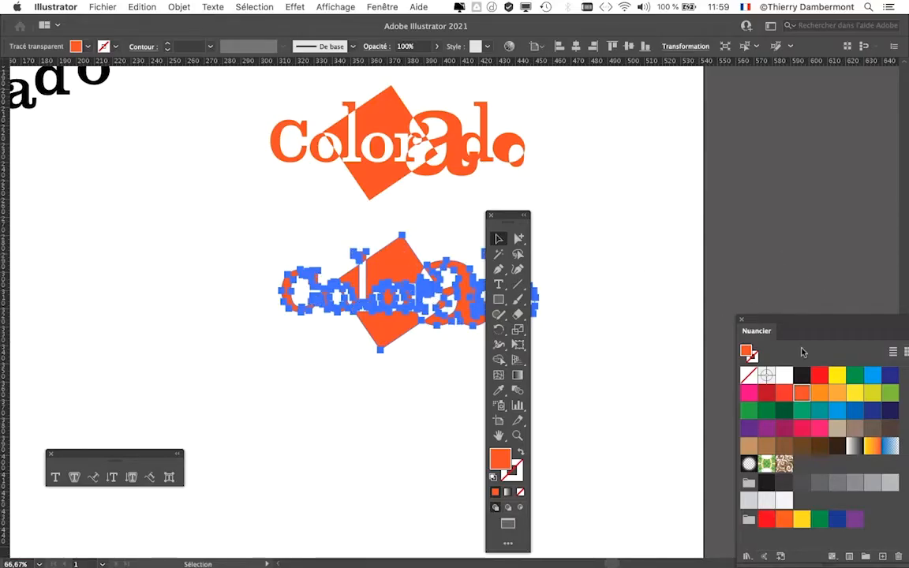
Display the document's layer list beside the artwork and highlight the topmost compound path in Calque 1.
{"action": "left_click_drag", "start_coordinate": [799, 323], "coordinate": [128, 168]}
{"action": "left_click", "coordinate": [382, 7]}
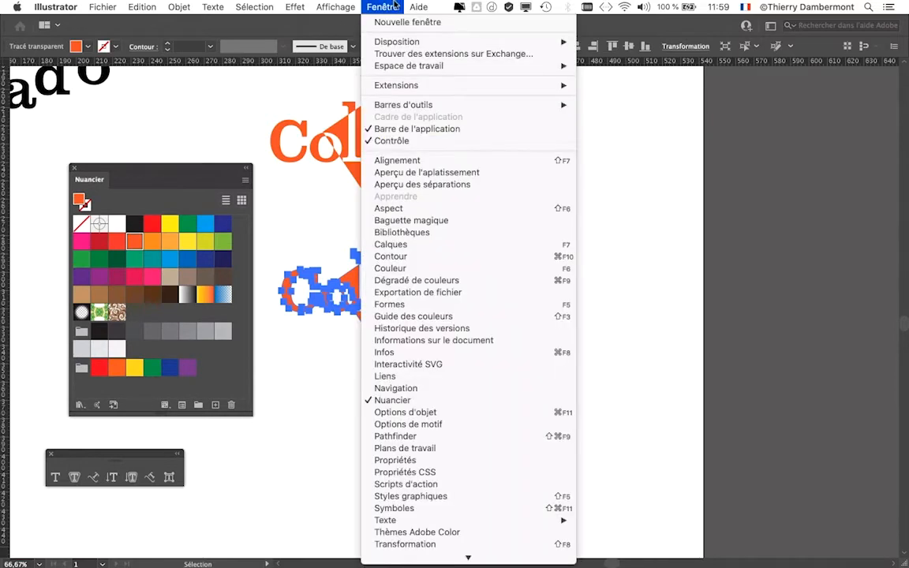
{"action": "left_click", "coordinate": [418, 244]}
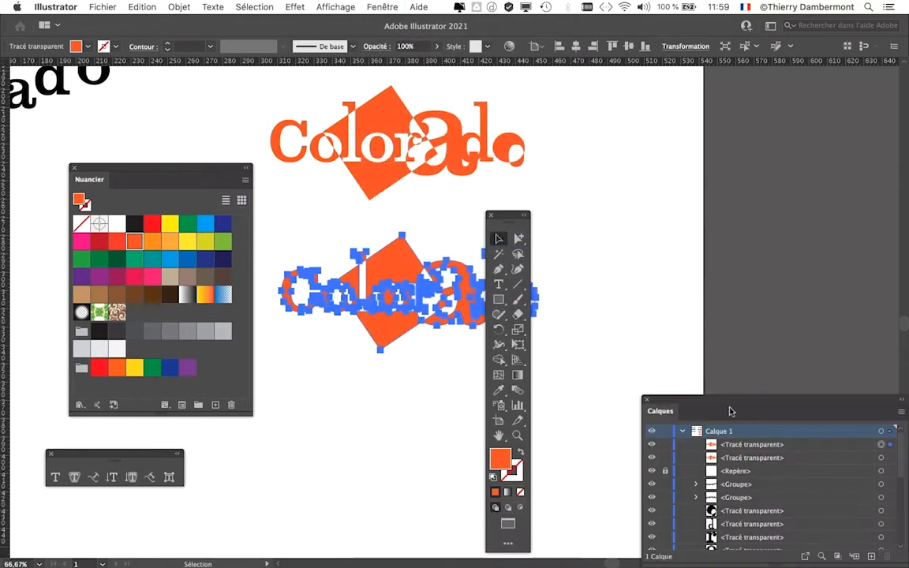
{"action": "left_click_drag", "start_coordinate": [731, 404], "coordinate": [671, 150]}
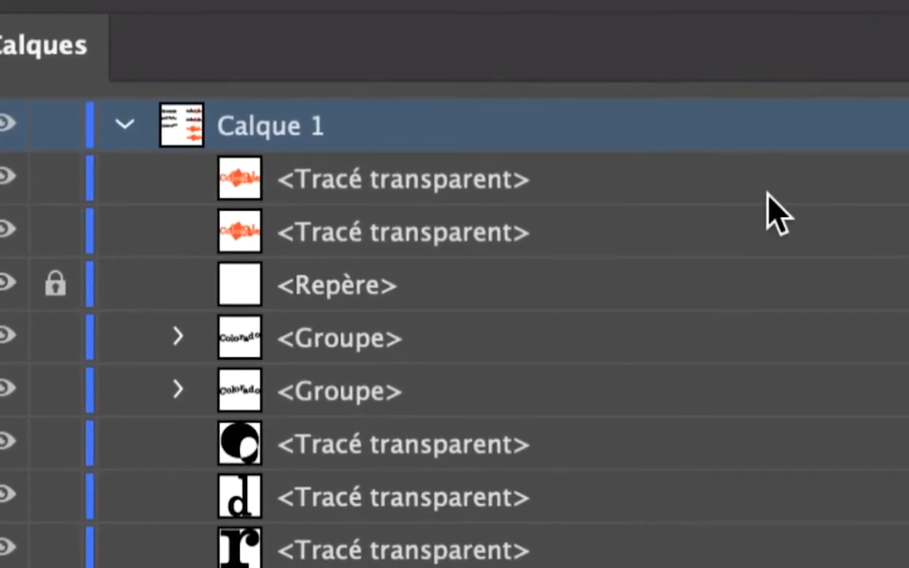
{"action": "left_click", "coordinate": [816, 186]}
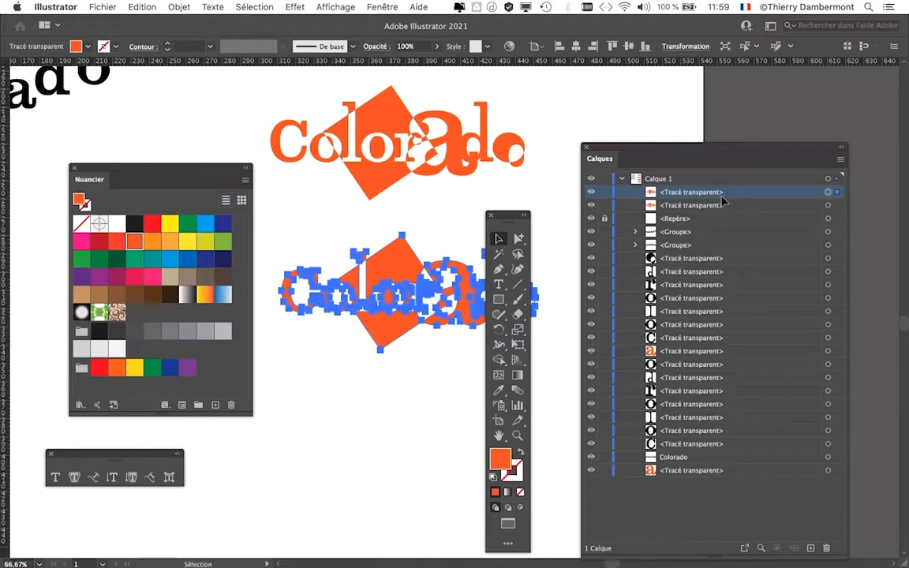
Close the colour swatches and rearrange the layer list and the toolbox so the lower logo copy is unobstructed.
{"action": "left_click_drag", "start_coordinate": [598, 155], "coordinate": [772, 164]}
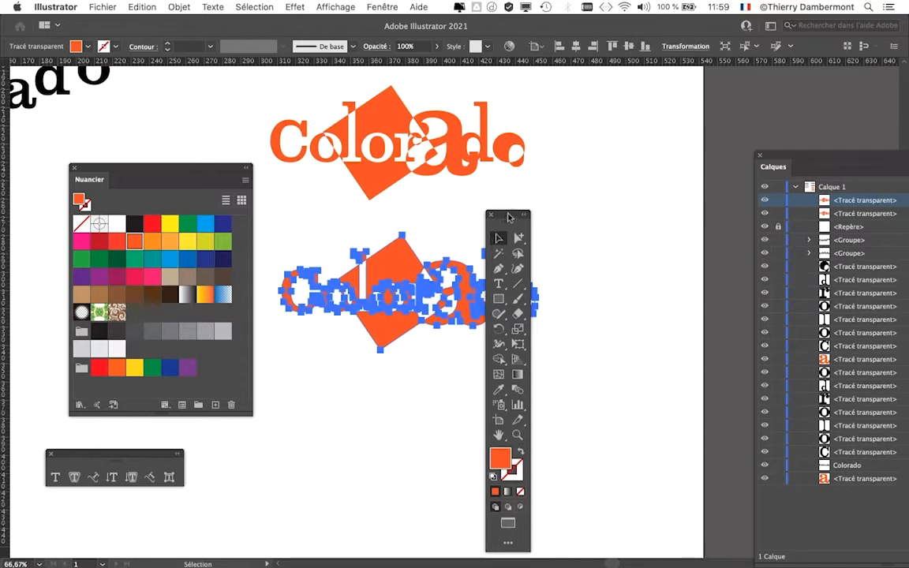
{"action": "left_click_drag", "start_coordinate": [508, 215], "coordinate": [616, 149]}
{"action": "left_click_drag", "start_coordinate": [224, 174], "coordinate": [385, 437]}
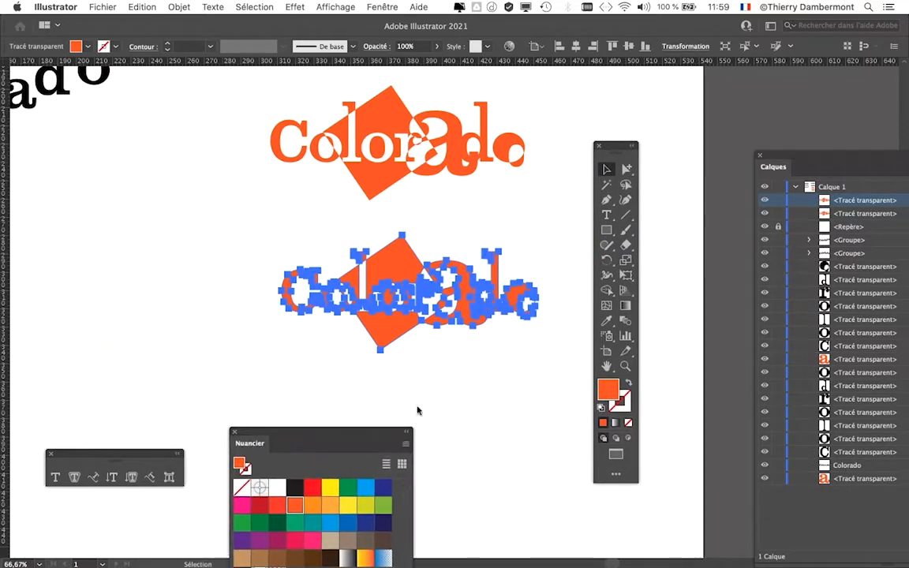
{"action": "left_click_drag", "start_coordinate": [614, 154], "coordinate": [232, 203]}
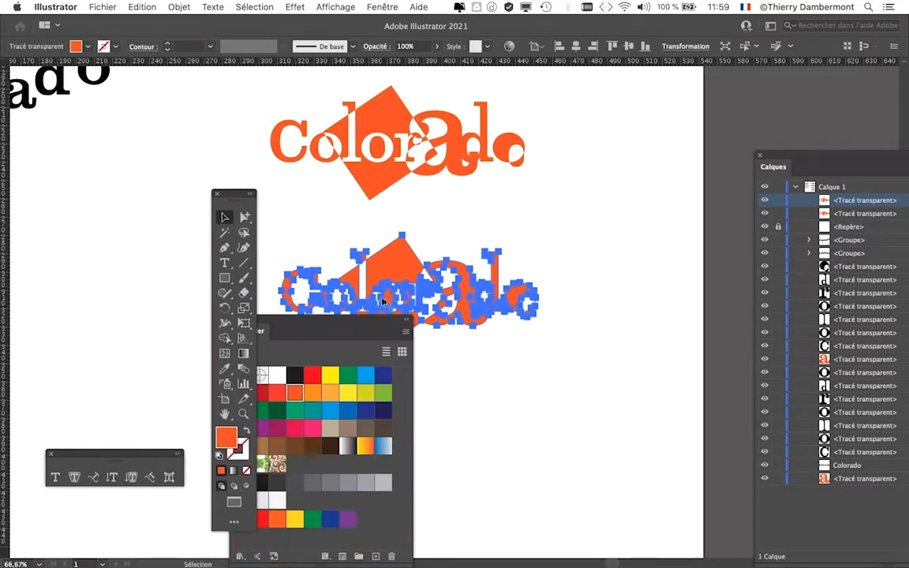
{"action": "left_click_drag", "start_coordinate": [273, 325], "coordinate": [391, 323]}
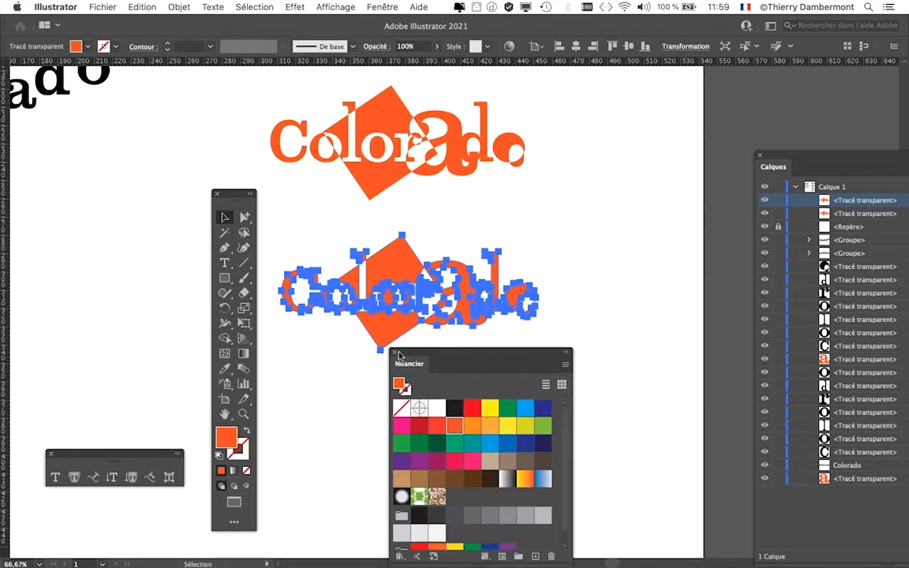
{"action": "left_click", "coordinate": [355, 316]}
{"action": "scroll", "coordinate": [315, 268], "scroll_direction": "up", "scroll_amount": 2}
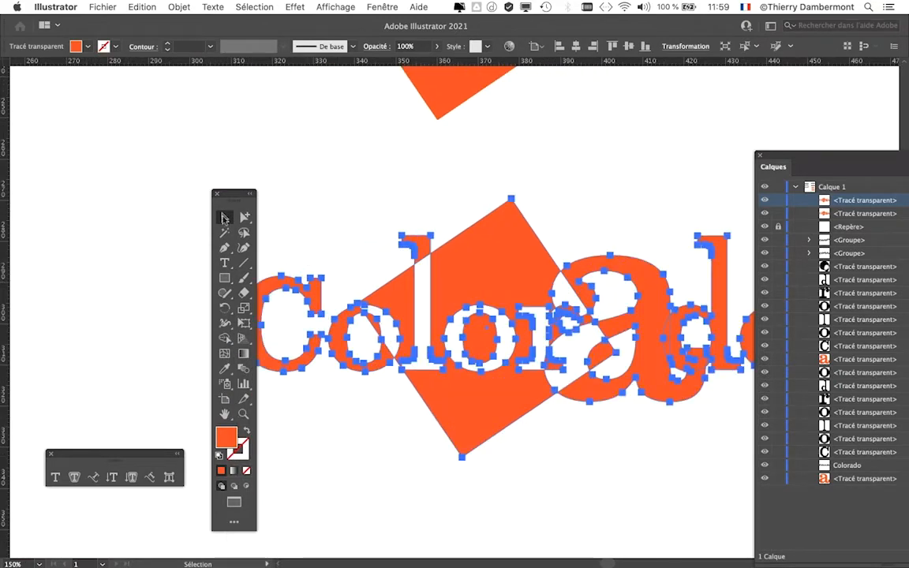
{"action": "left_click_drag", "start_coordinate": [232, 198], "coordinate": [78, 116]}
Select only the square in the lower logo with the Group Selection tool and move it left and slightly up toward the C.
{"action": "scroll", "coordinate": [268, 223], "scroll_direction": "right", "scroll_amount": 3}
{"action": "scroll", "coordinate": [268, 223], "scroll_direction": "down", "scroll_amount": 2}
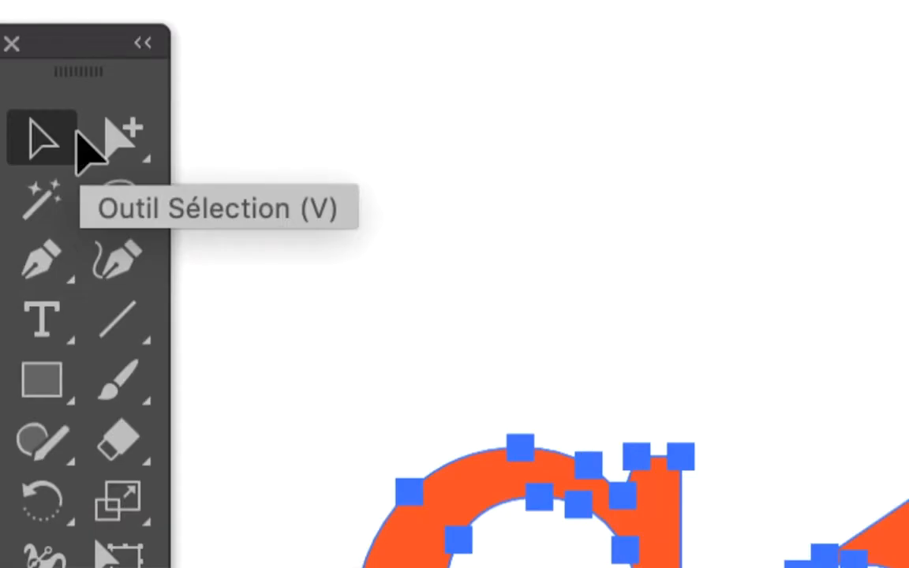
{"action": "left_click", "coordinate": [125, 150]}
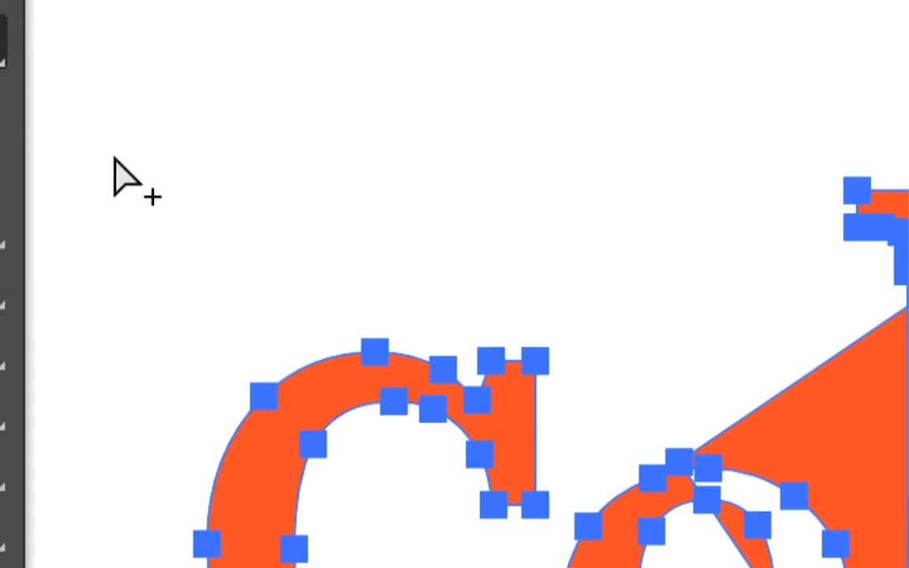
{"action": "left_click", "coordinate": [113, 158]}
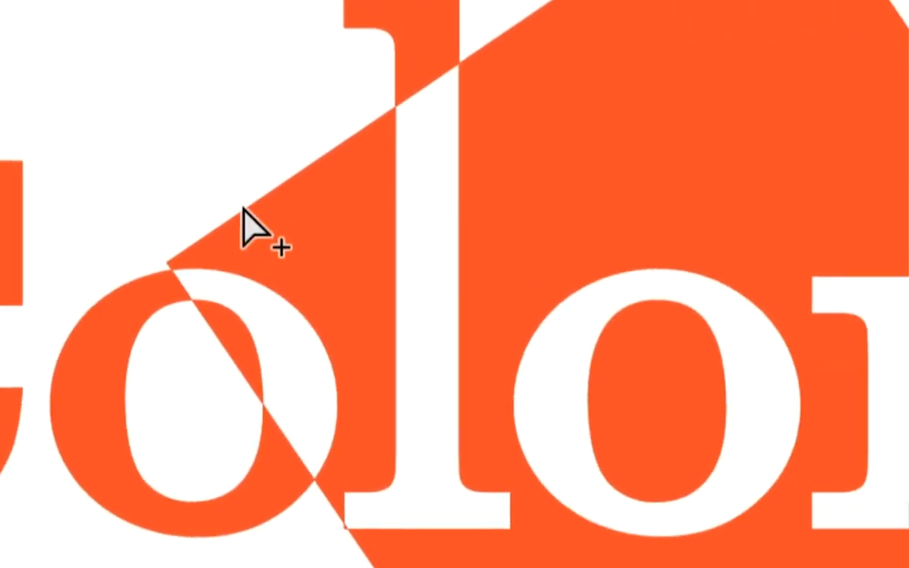
{"action": "left_click", "coordinate": [244, 212]}
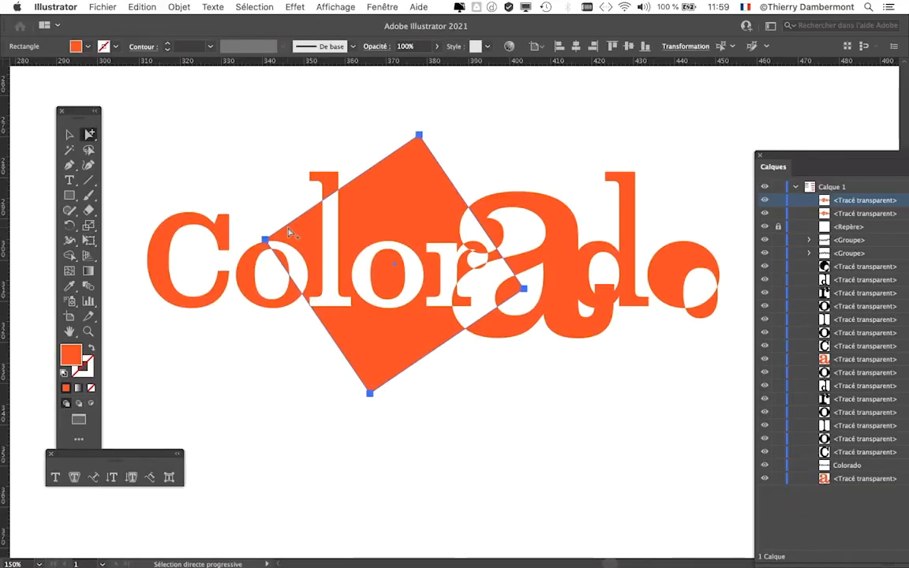
{"action": "left_click_drag", "start_coordinate": [290, 230], "coordinate": [222, 218]}
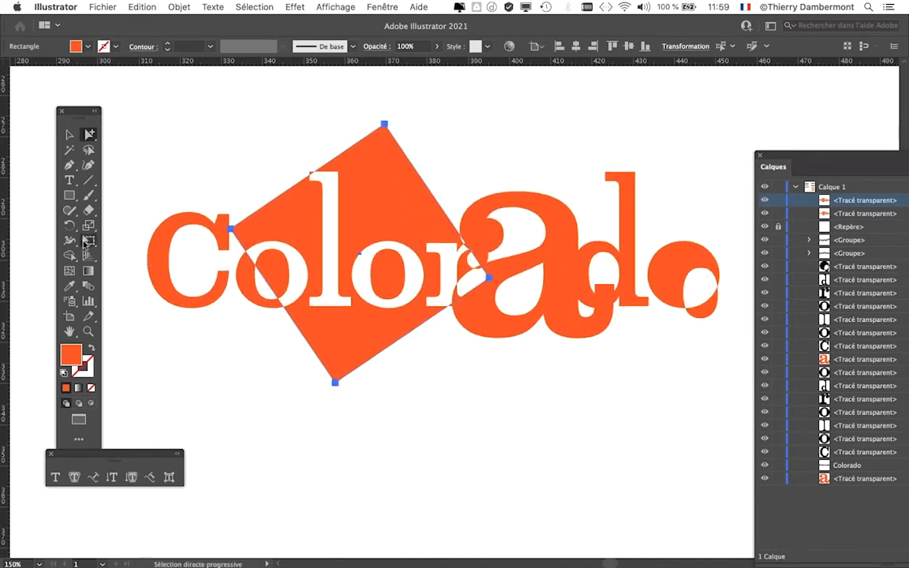
Rotate the square with Free Transform until its edges tilt about 10°, and shrink it to about 38 mm wide.
{"action": "left_click", "coordinate": [88, 241]}
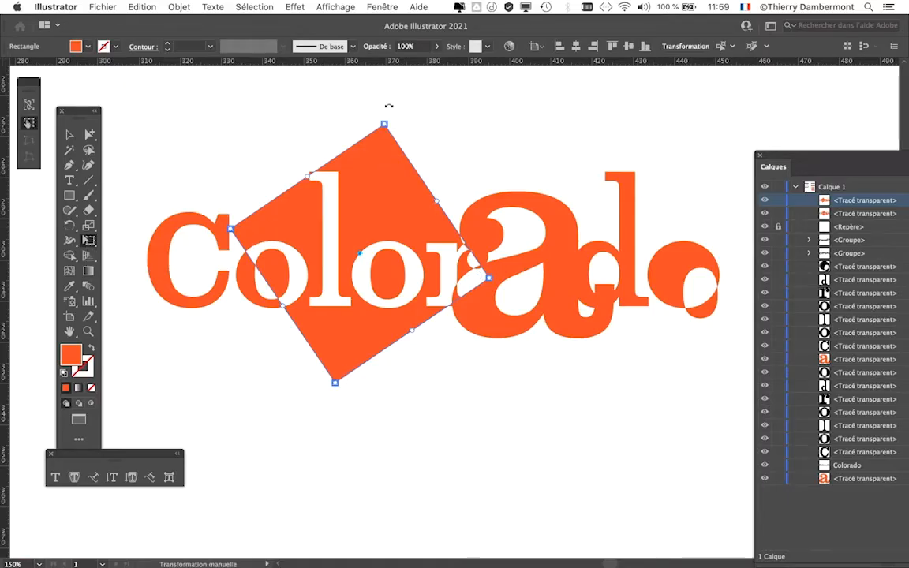
{"action": "left_click_drag", "start_coordinate": [389, 106], "coordinate": [600, 403]}
{"action": "left_click_drag", "start_coordinate": [629, 411], "coordinate": [433, 305]}
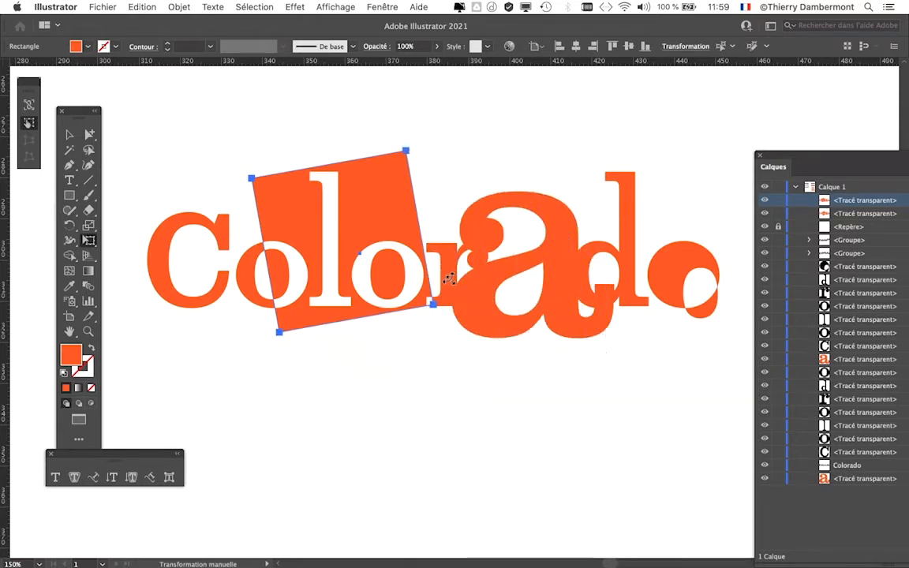
Move the square slightly down over the first o, l and second o, deselect it and clear the floating panels from the logo.
{"action": "left_click", "coordinate": [69, 134]}
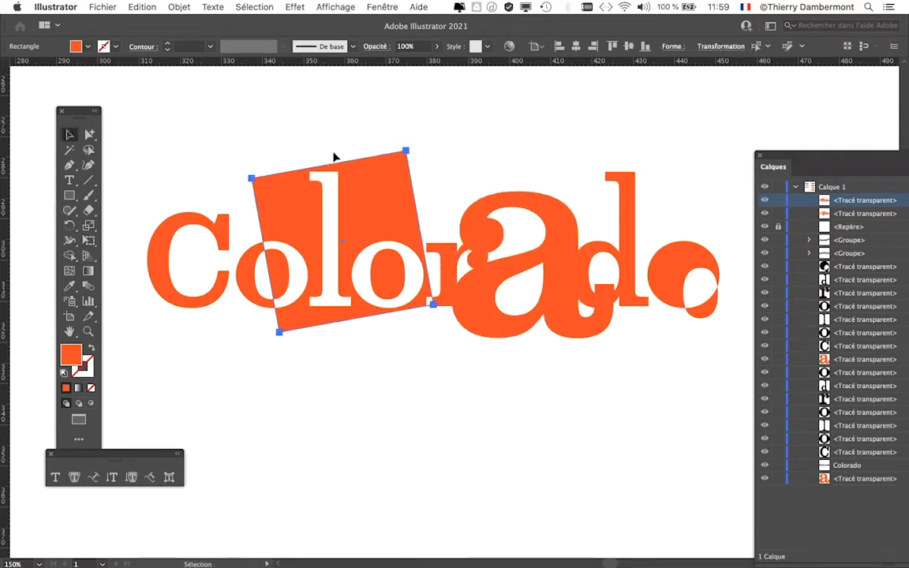
{"action": "left_click_drag", "start_coordinate": [349, 164], "coordinate": [321, 187]}
{"action": "left_click", "coordinate": [87, 134]}
{"action": "left_click", "coordinate": [433, 384]}
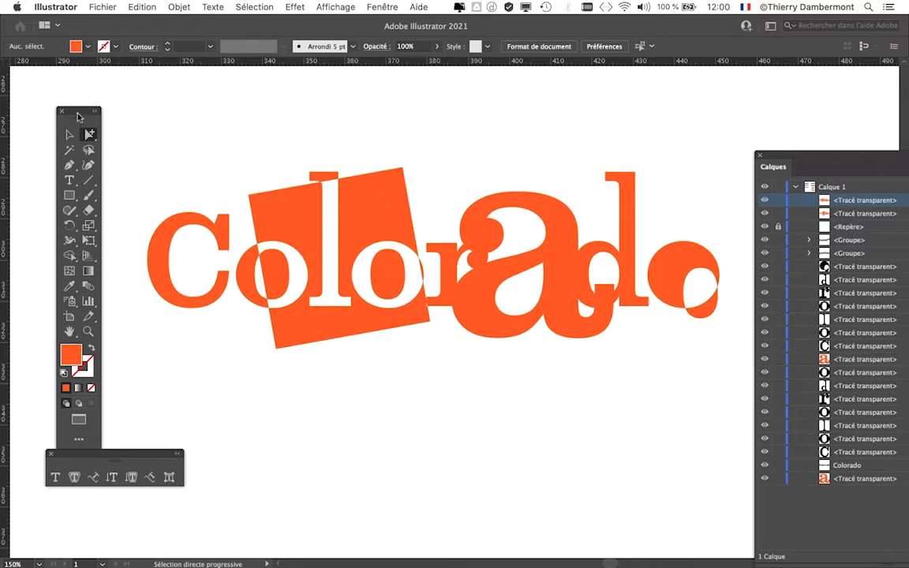
{"action": "left_click_drag", "start_coordinate": [77, 117], "coordinate": [64, 105]}
{"action": "left_click_drag", "start_coordinate": [802, 155], "coordinate": [814, 155]}
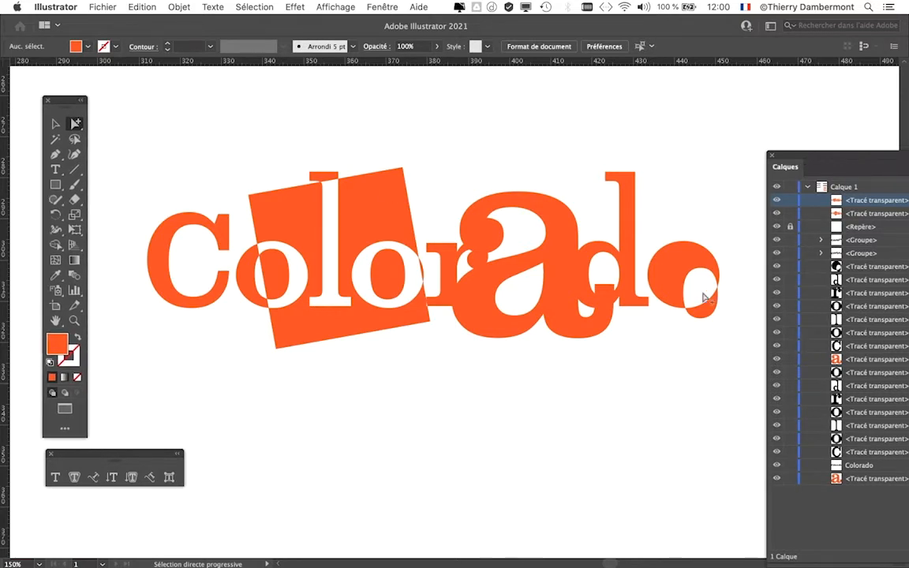
Examine the overlap between the r and the large a by selecting their outlines individually within the compound path.
{"action": "scroll", "coordinate": [574, 280], "scroll_direction": "up", "scroll_amount": 3}
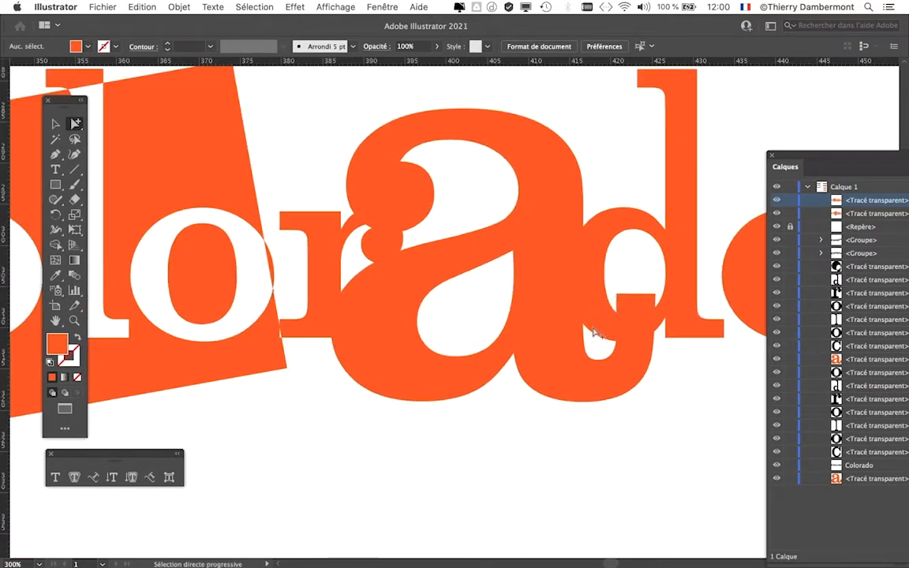
{"action": "left_click", "coordinate": [454, 247]}
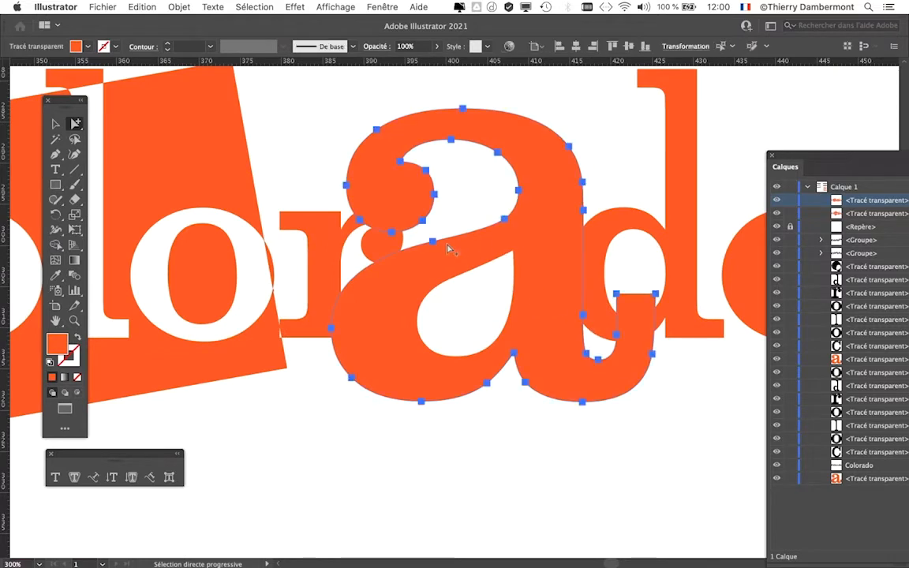
{"action": "left_click", "coordinate": [627, 187]}
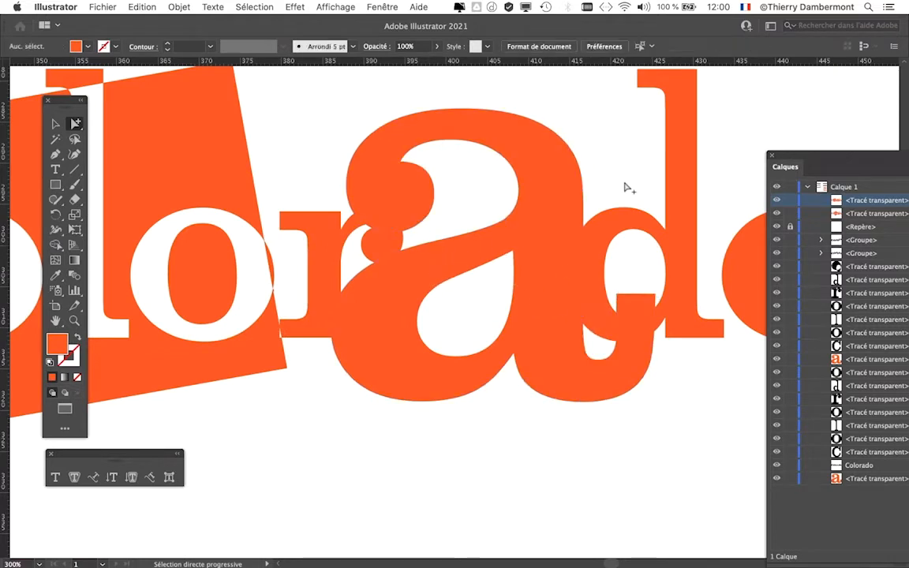
{"action": "scroll", "coordinate": [631, 433], "scroll_direction": "down", "scroll_amount": 2}
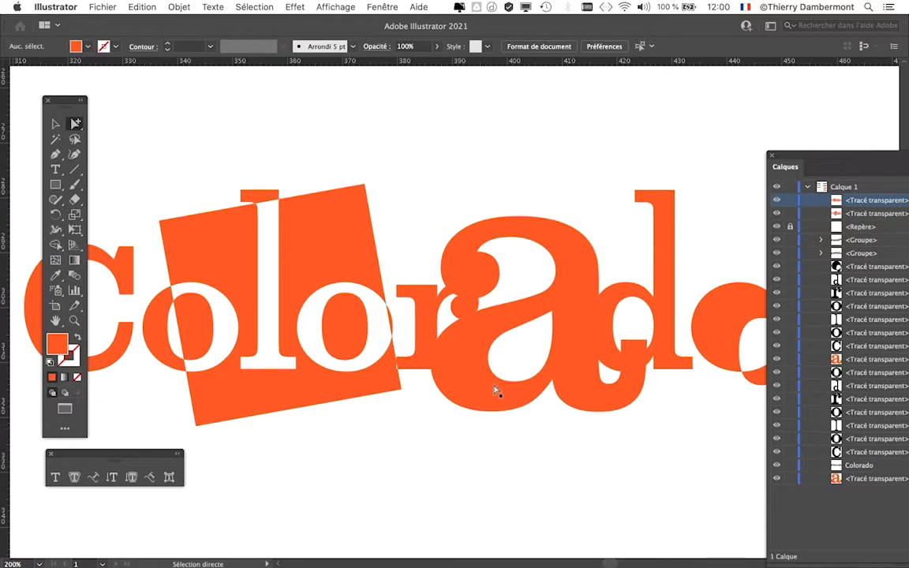
{"action": "scroll", "coordinate": [494, 390], "scroll_direction": "up", "scroll_amount": 2}
{"action": "left_click", "coordinate": [466, 316], "text": "alt"}
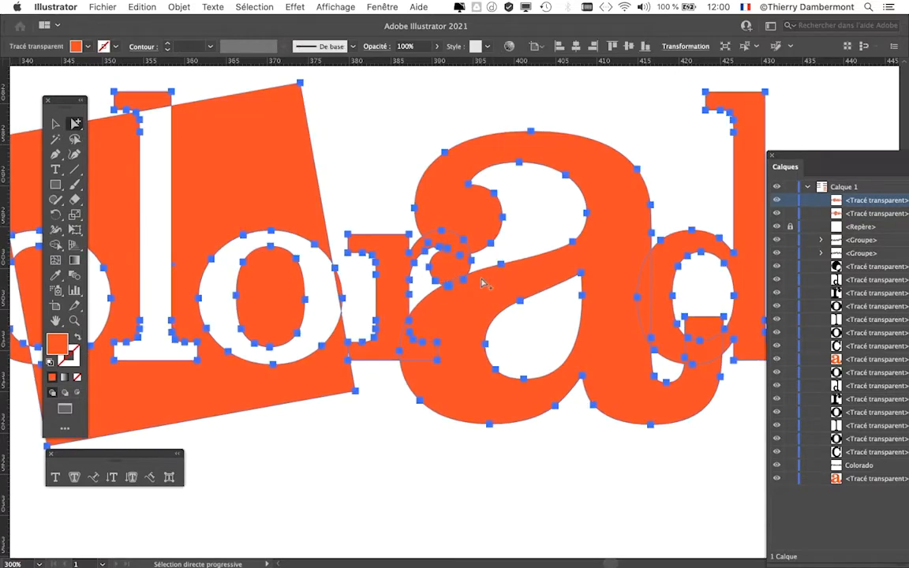
{"action": "left_click", "coordinate": [544, 451]}
{"action": "left_click", "coordinate": [396, 320]}
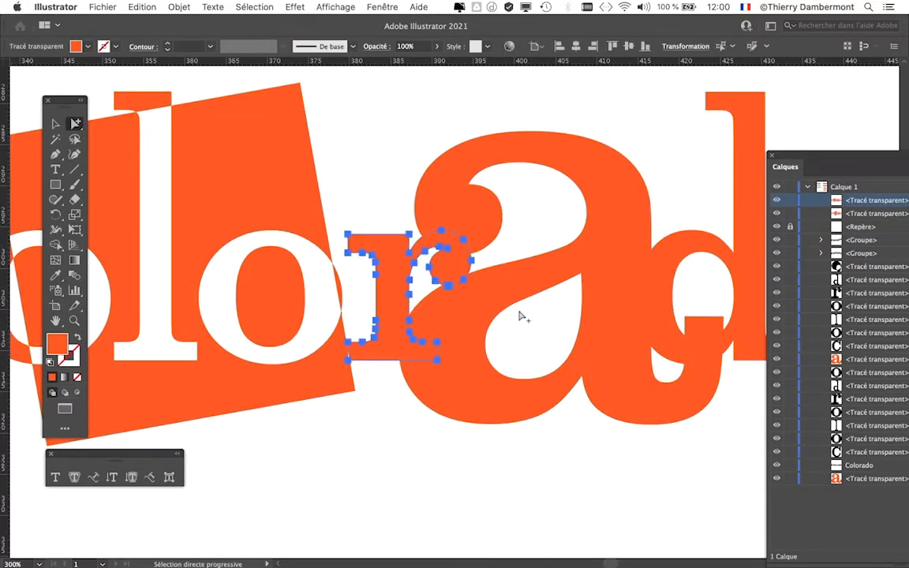
{"action": "left_click", "coordinate": [585, 234]}
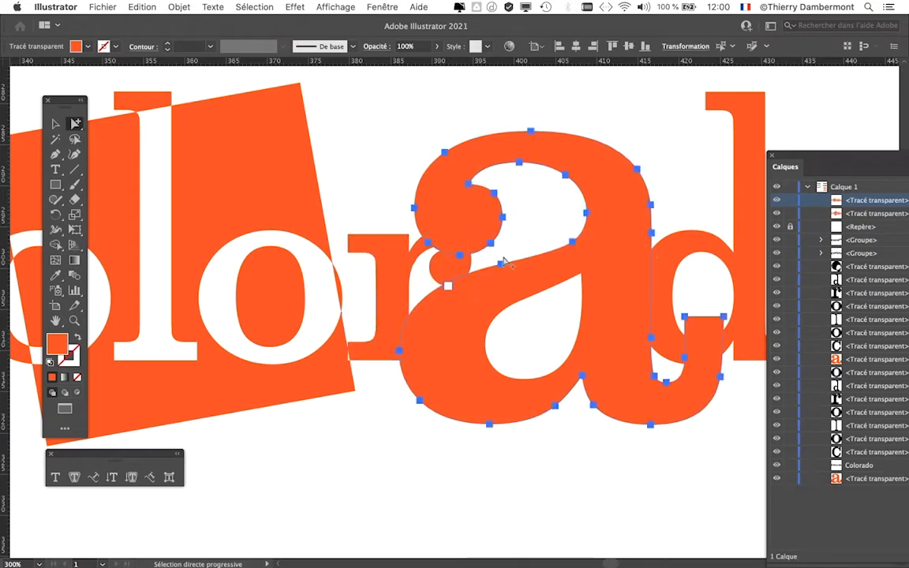
Examine how the r's serif and terminal overlap the large a, viewing all outlines together and the r's outline alone.
{"action": "left_click", "coordinate": [470, 267]}
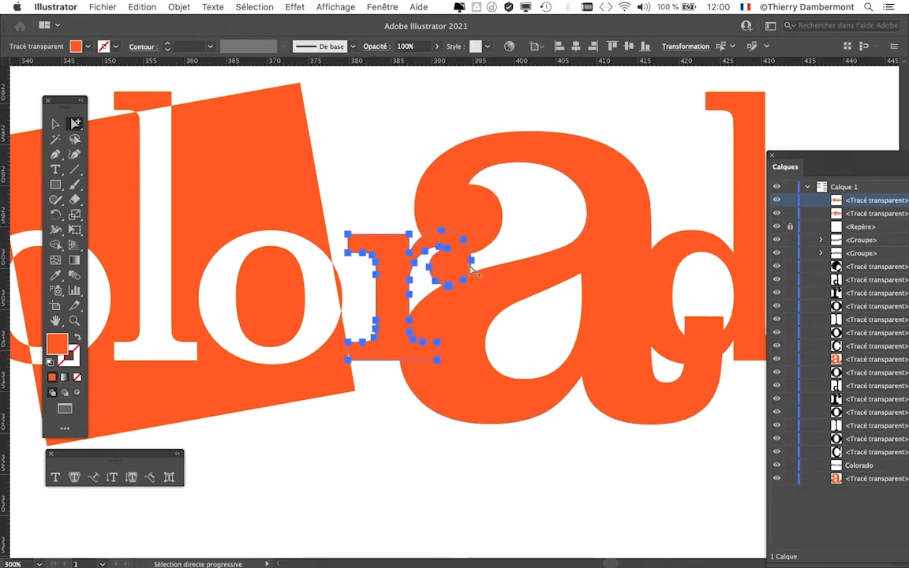
{"action": "left_click", "coordinate": [482, 455]}
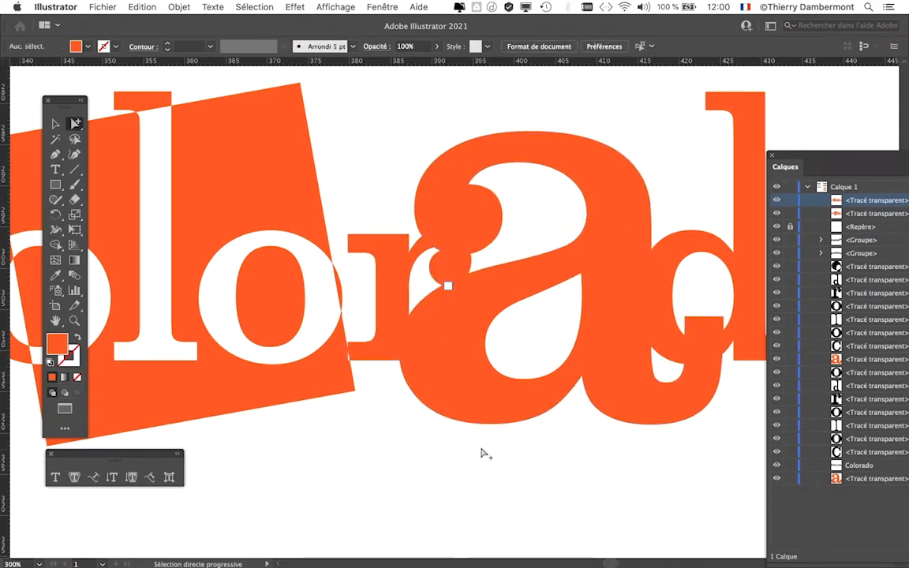
{"action": "key", "text": "super+a"}
{"action": "left_click", "coordinate": [420, 430]}
{"action": "key", "text": "super+a"}
{"action": "key", "text": "super+plus"}
{"action": "key", "text": "super+plus"}
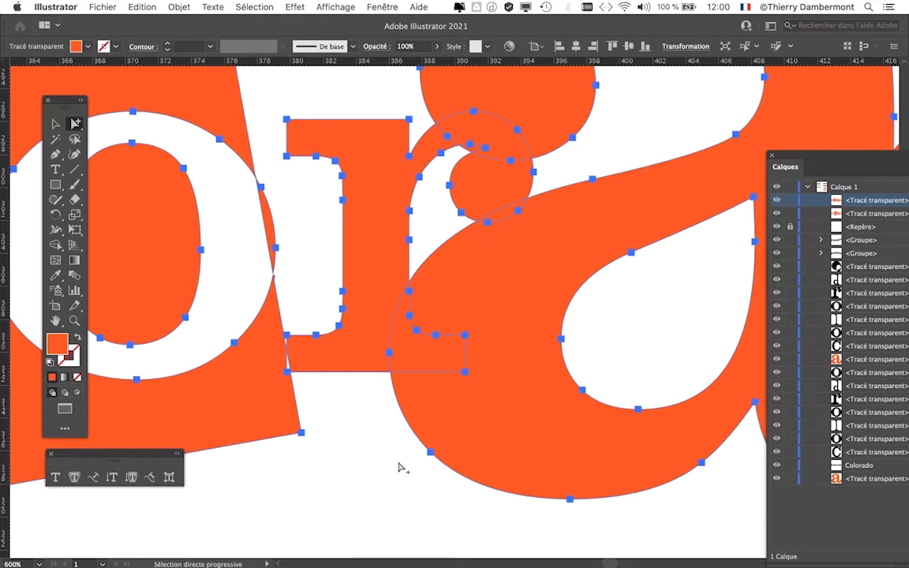
{"action": "left_click", "coordinate": [380, 379]}
{"action": "left_click", "coordinate": [377, 374]}
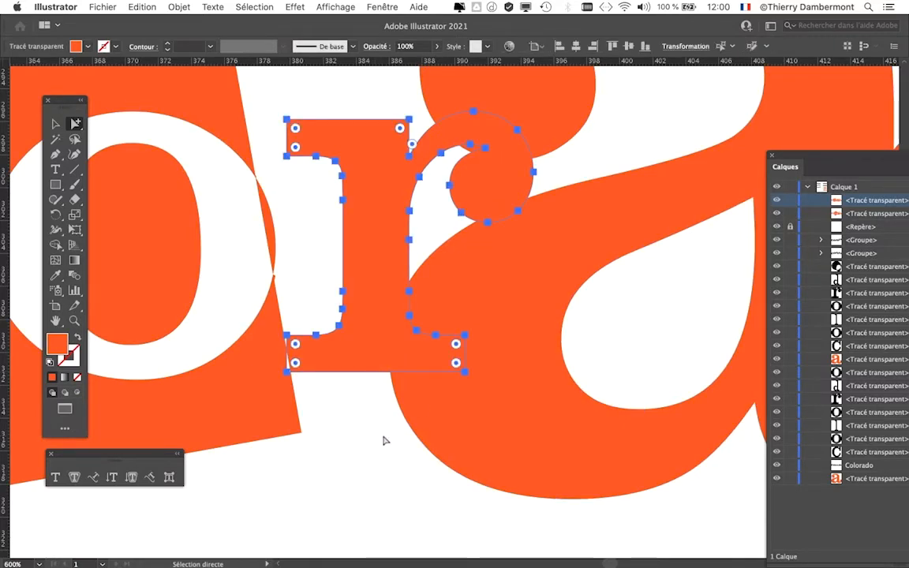
Examine the overlap between the large a's tail and the d by displaying all outlines and isolating the d's outer one.
{"action": "key", "text": "super+minus"}
{"action": "key", "text": "super+minus"}
{"action": "key", "text": "super+a"}
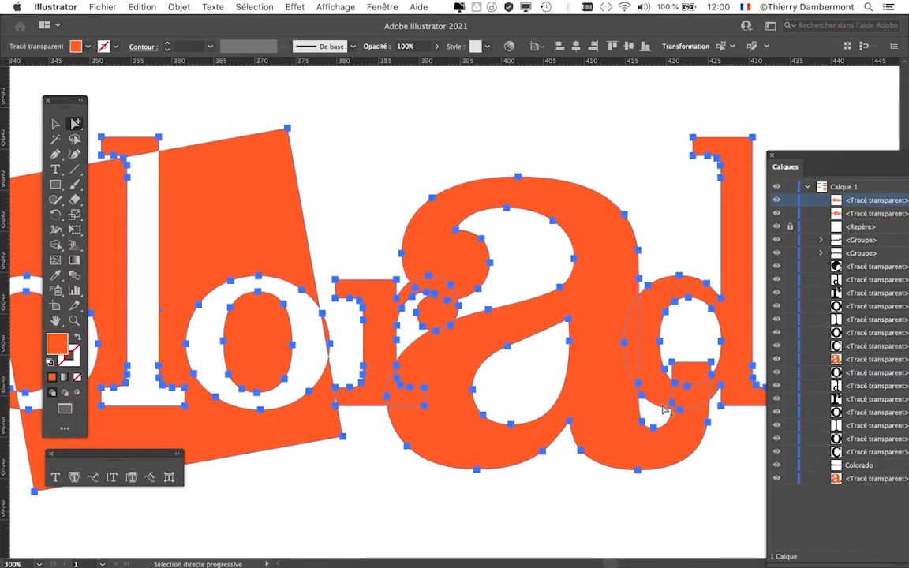
{"action": "key", "text": "shift+super+a"}
{"action": "left_click", "coordinate": [649, 365]}
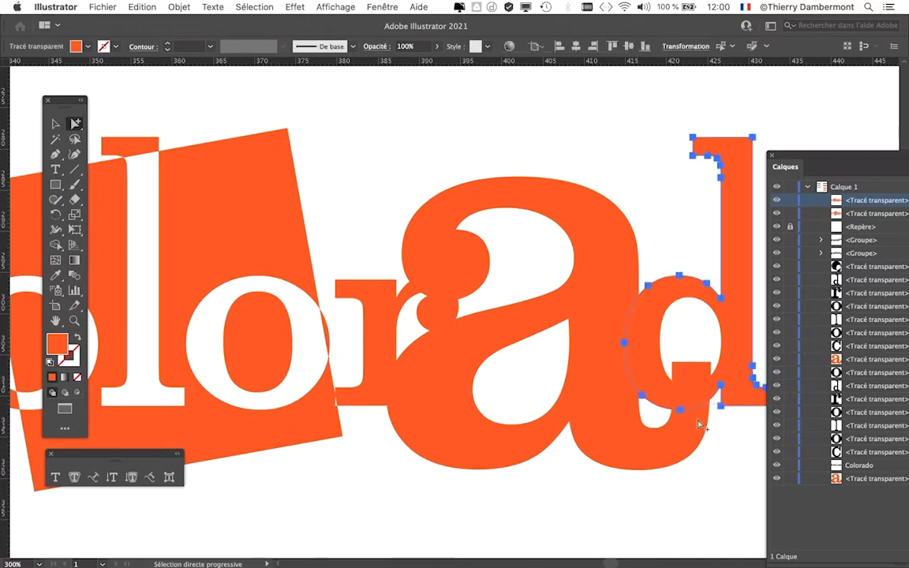
{"action": "left_click", "coordinate": [557, 474]}
Select the large a's outer outline and display its complete object attributes (Options d'objet).
{"action": "left_click", "coordinate": [543, 457]}
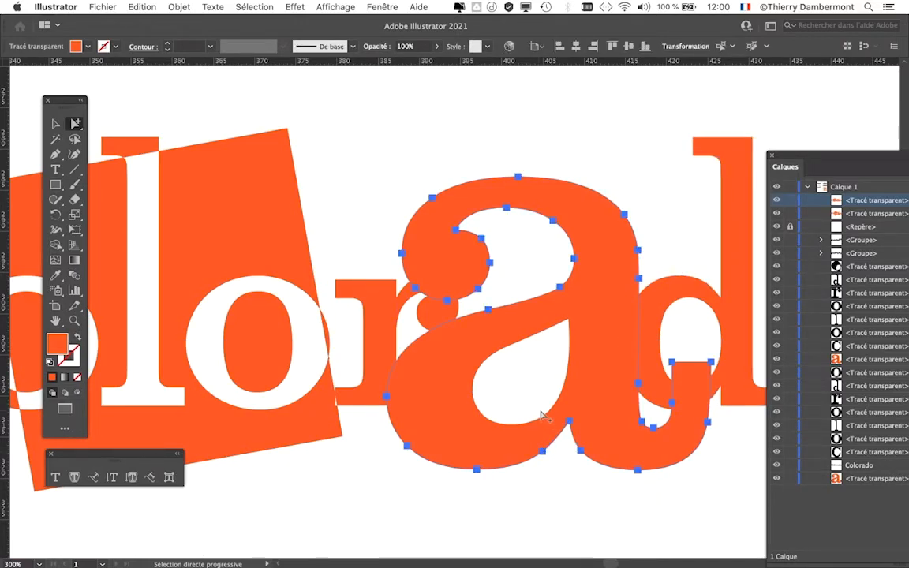
{"action": "left_click", "coordinate": [382, 7]}
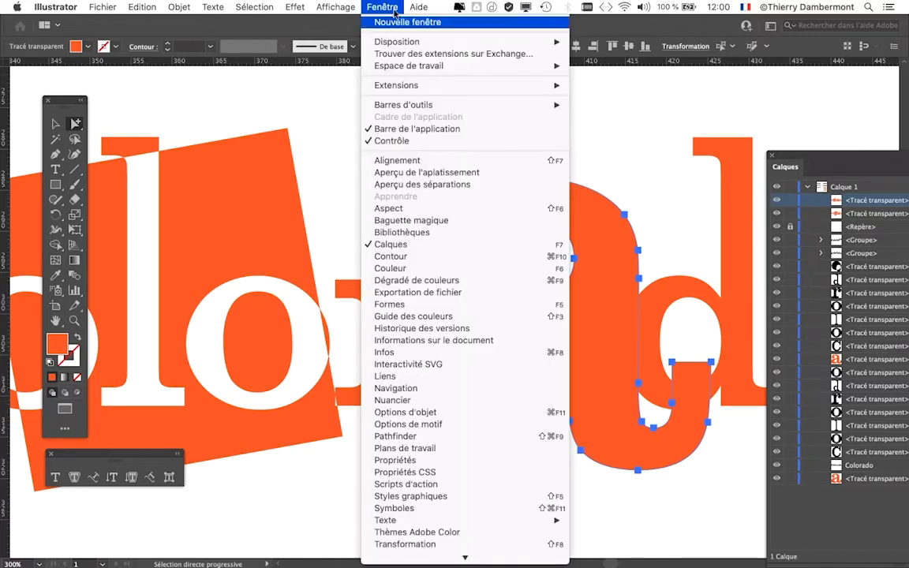
{"action": "left_click", "coordinate": [410, 412]}
{"action": "left_click", "coordinate": [200, 146]}
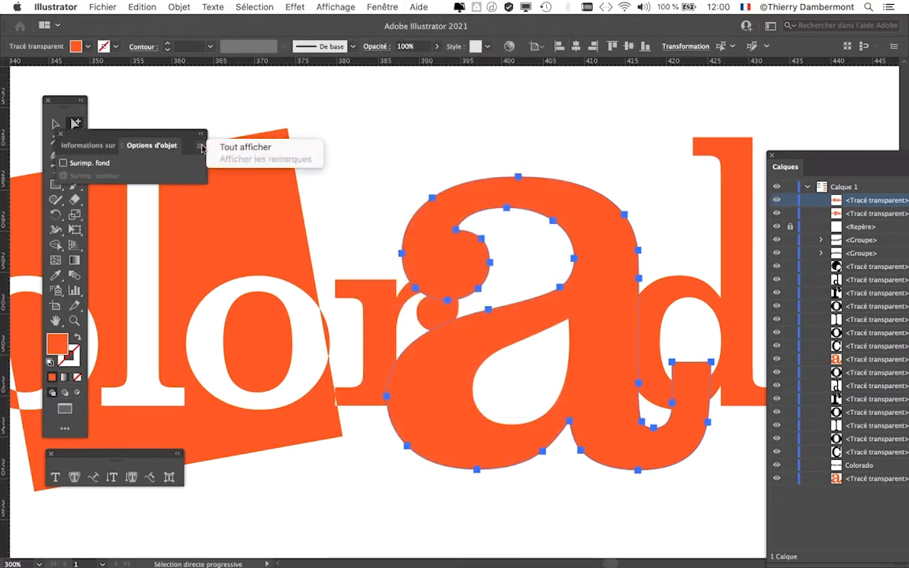
{"action": "left_click", "coordinate": [229, 136]}
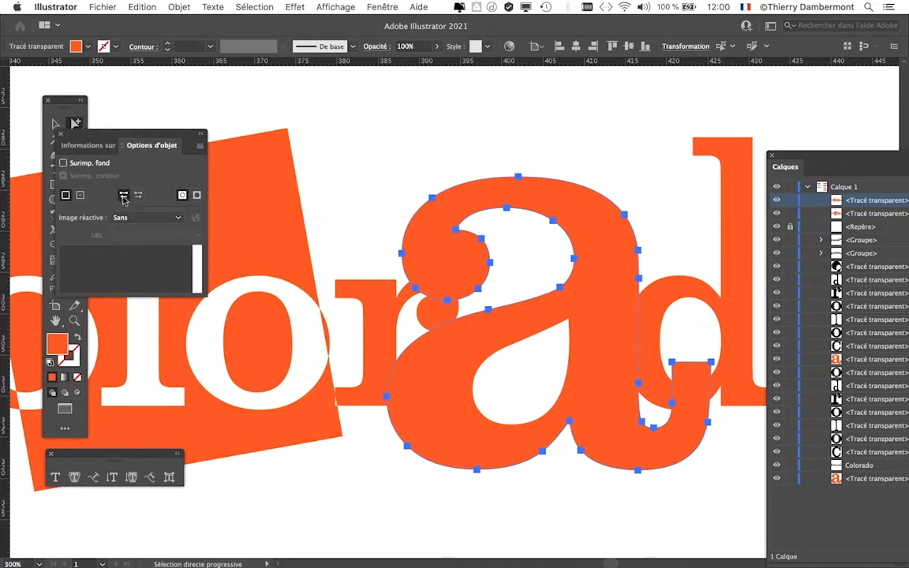
Try reversing the path direction of the large a's outer outline, restore its direction and deselect it.
{"action": "left_click", "coordinate": [139, 197]}
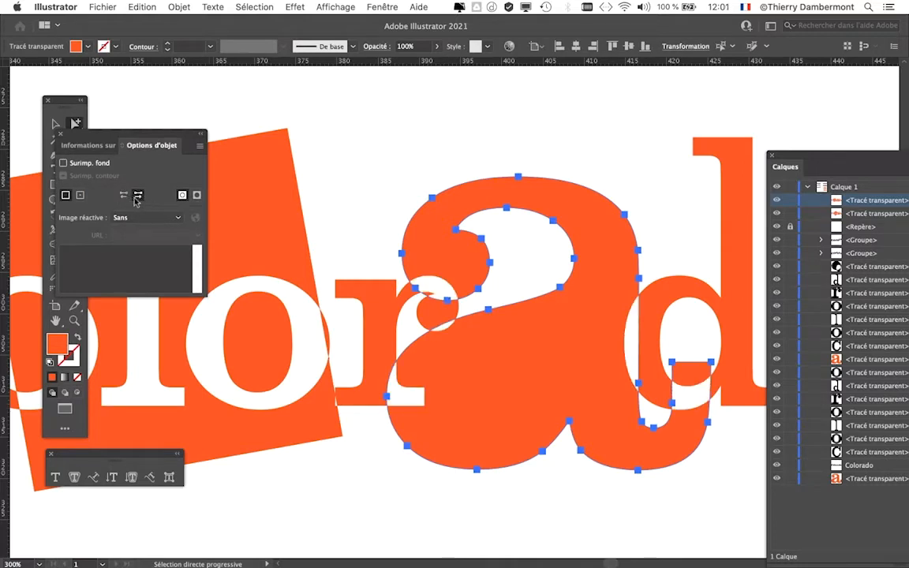
{"action": "left_click", "coordinate": [125, 196]}
{"action": "left_click", "coordinate": [386, 252]}
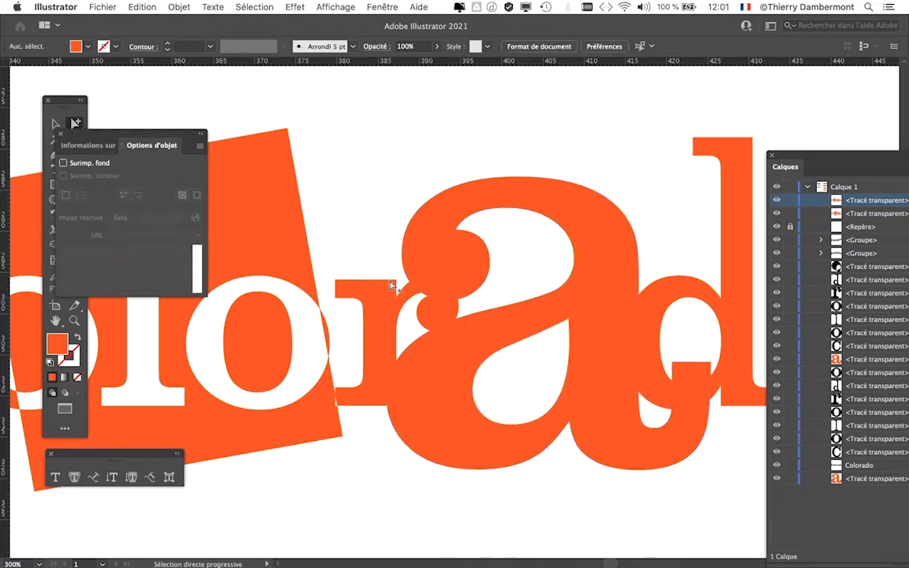
Reverse the path direction of the r and of the d's outer outline to cut out their overlaps with the a.
{"action": "left_click", "coordinate": [379, 285]}
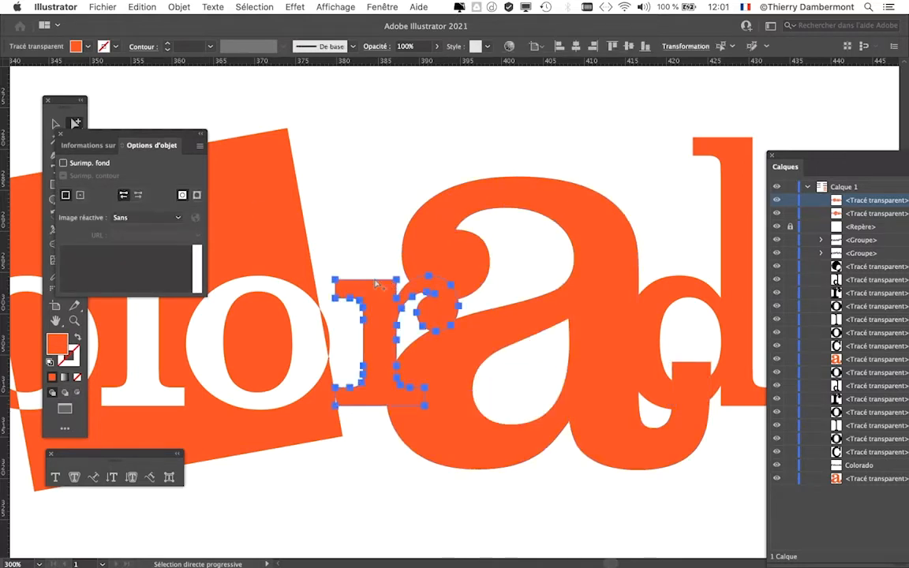
{"action": "left_click", "coordinate": [137, 197]}
{"action": "left_click", "coordinate": [667, 286]}
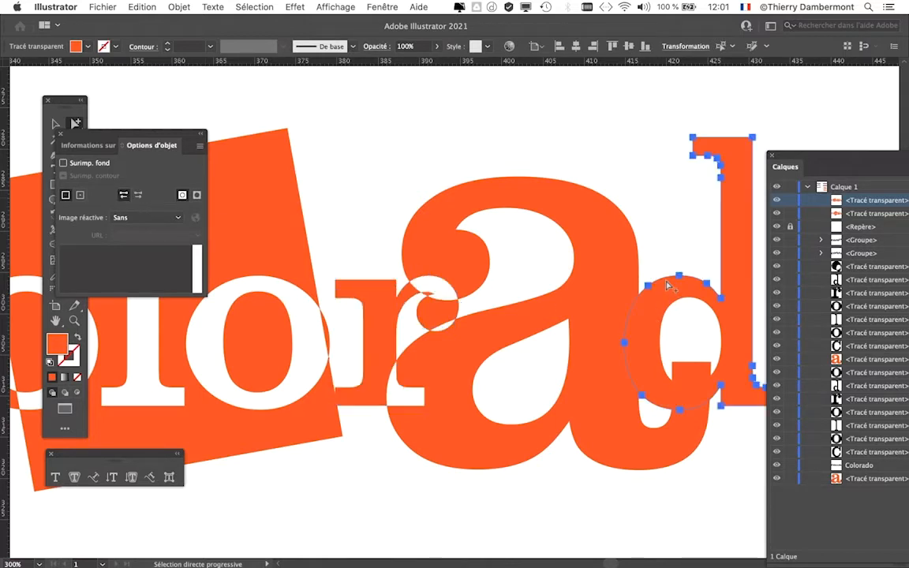
{"action": "left_click", "coordinate": [122, 196]}
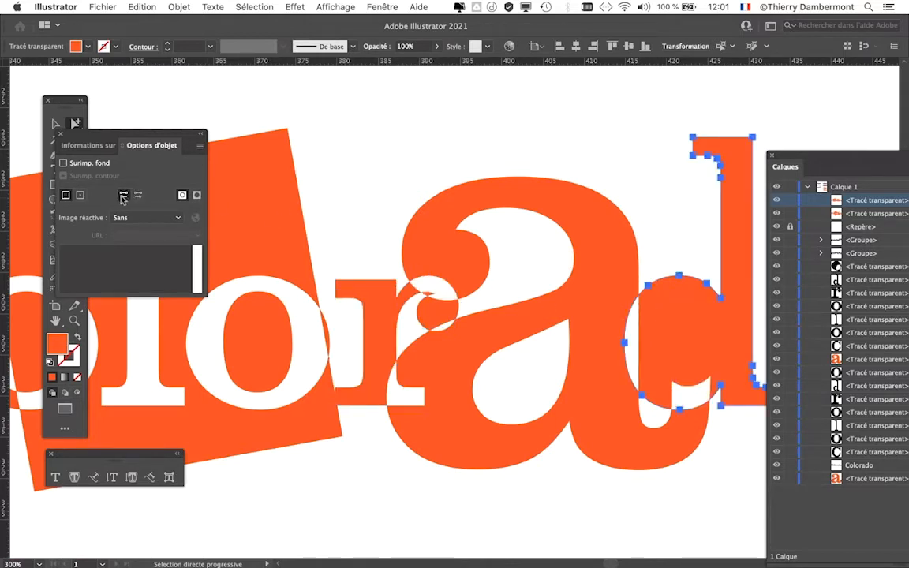
{"action": "left_click", "coordinate": [137, 198]}
Select only the d's inner counter and reverse its path direction to reopen the hole in the letter.
{"action": "key", "text": "super+a"}
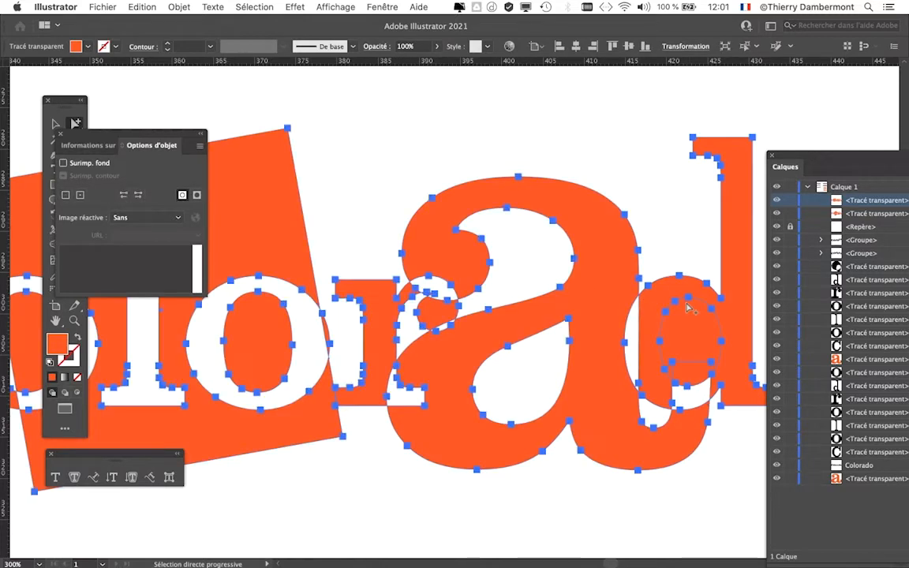
{"action": "key", "text": "super+shift+a"}
{"action": "left_click", "coordinate": [695, 301]}
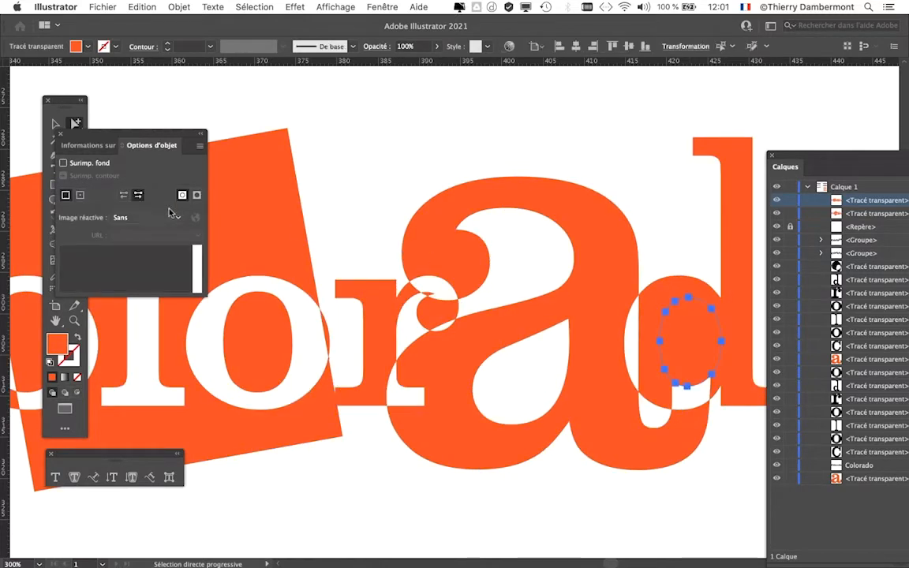
{"action": "left_click", "coordinate": [126, 197]}
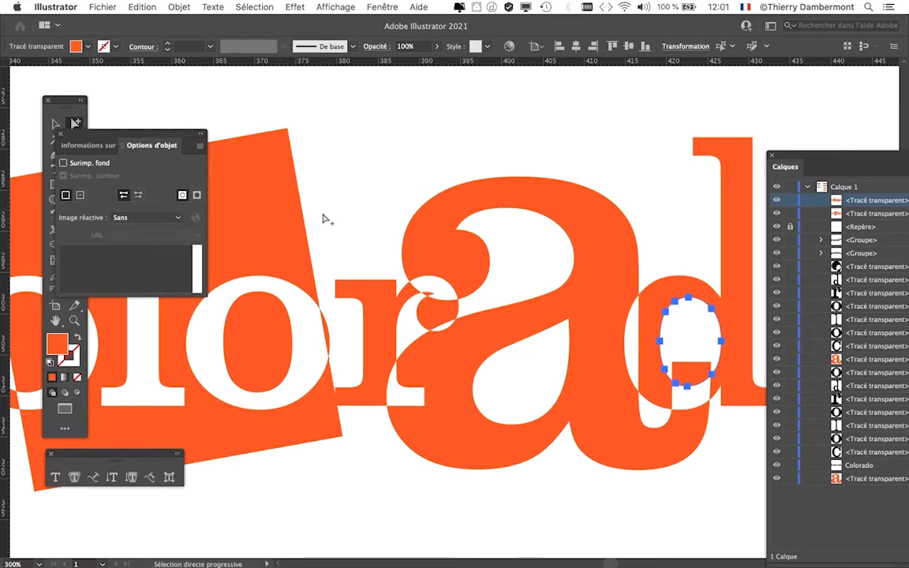
Move the layer list clear of the logo, check the r's cut-out overlap by selecting its outline, and deselect it.
{"action": "left_click_drag", "start_coordinate": [788, 158], "coordinate": [850, 160]}
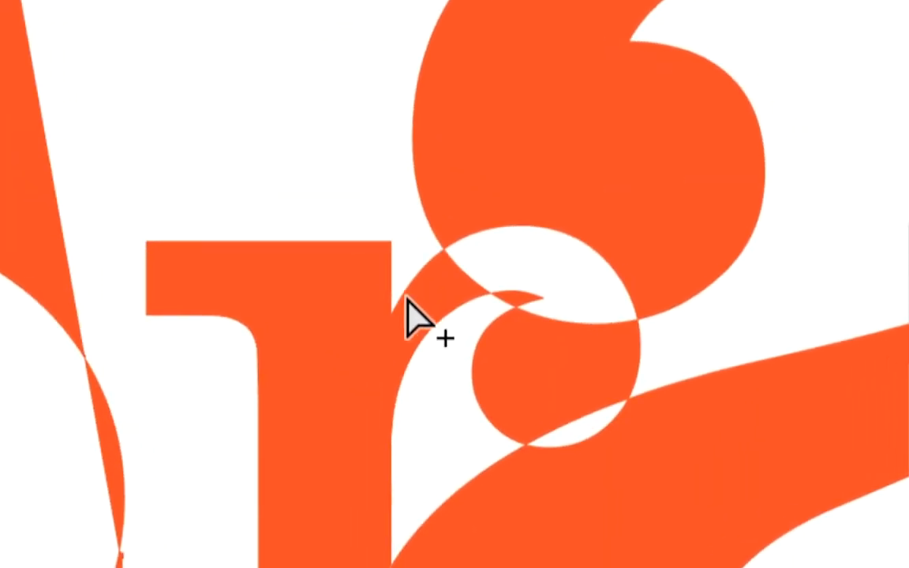
{"action": "left_click", "coordinate": [406, 299]}
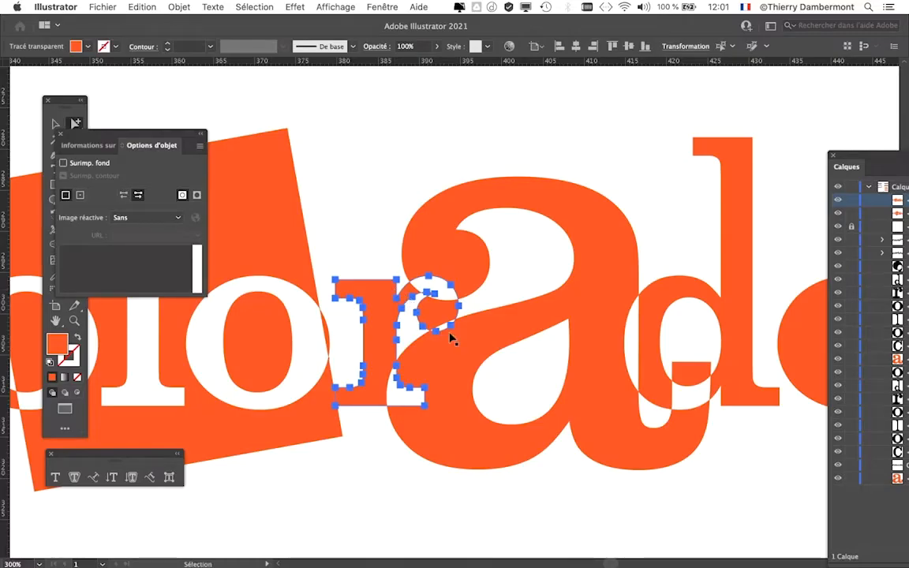
{"action": "left_click", "coordinate": [463, 530]}
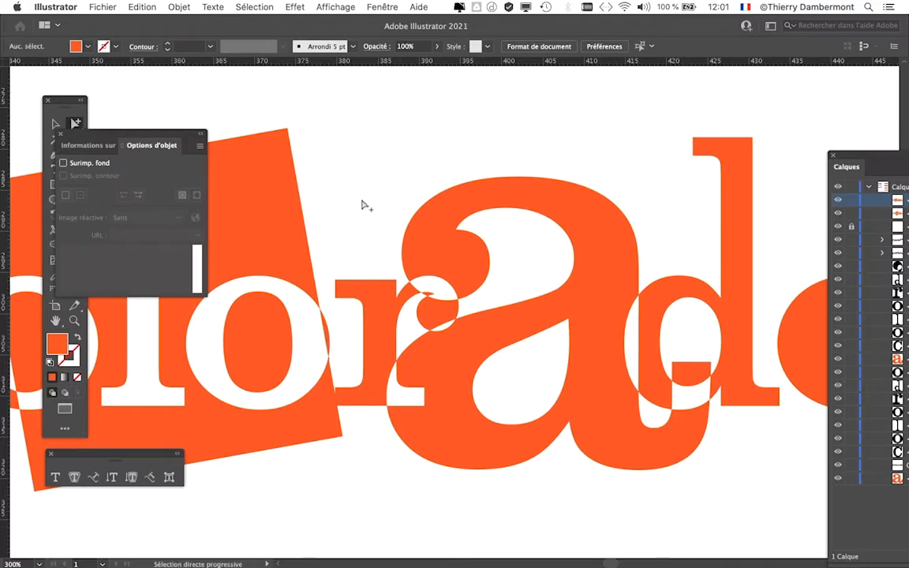
Undo the last move of the square, redo it and deselect the artwork.
{"action": "left_click", "coordinate": [142, 7]}
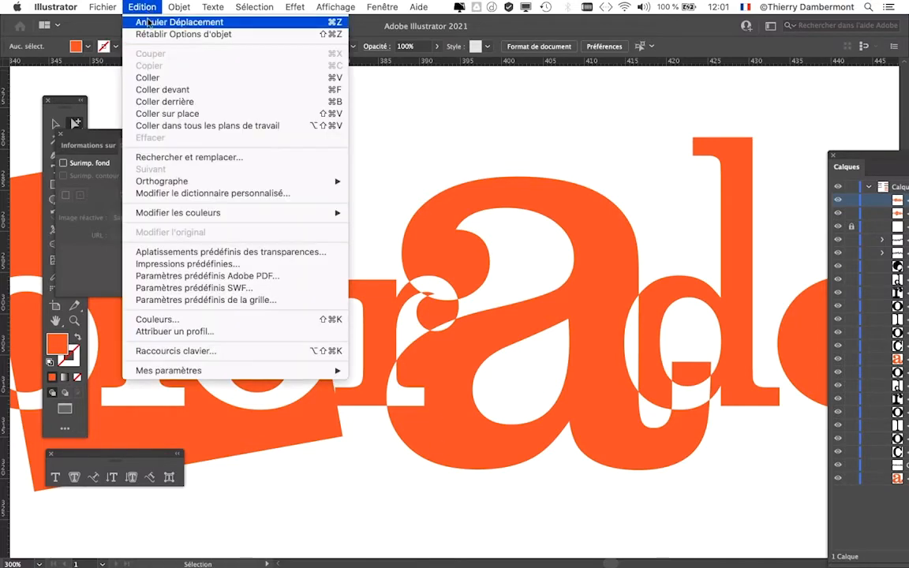
{"action": "left_click", "coordinate": [135, 21]}
{"action": "left_click", "coordinate": [145, 7]}
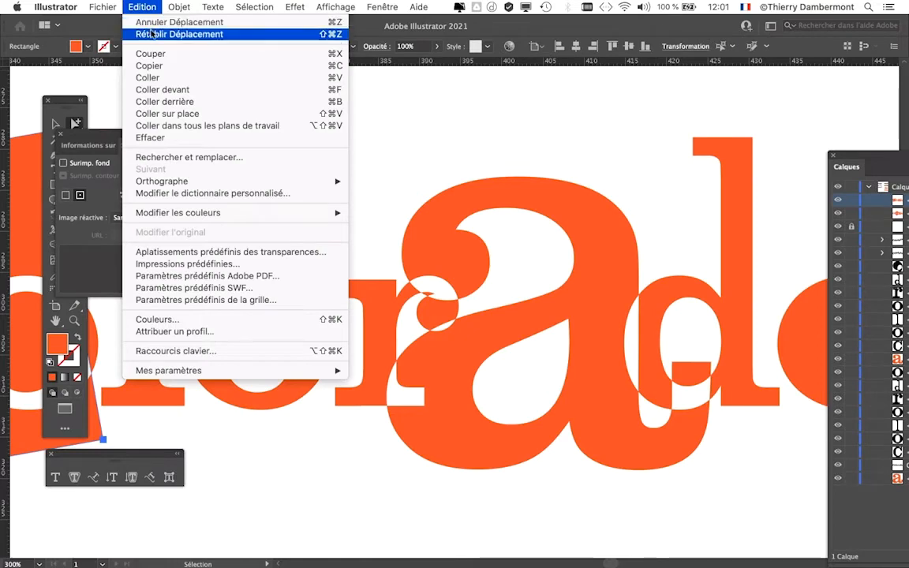
{"action": "left_click", "coordinate": [150, 33]}
{"action": "left_click", "coordinate": [369, 456]}
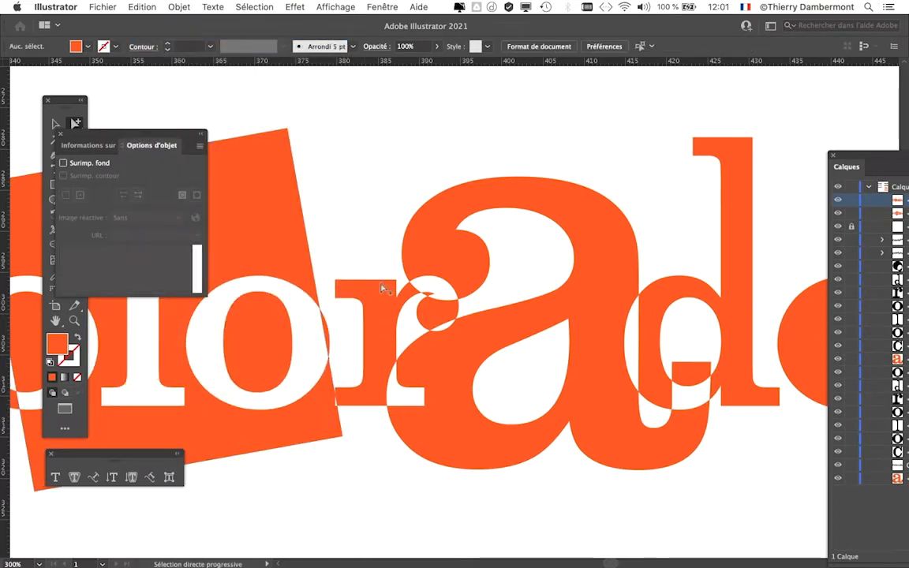
Return the r and the d's outlines to their original path directions so their overlaps with the a are filled, and deselect.
{"action": "left_click", "coordinate": [384, 287]}
{"action": "left_click", "coordinate": [139, 195]}
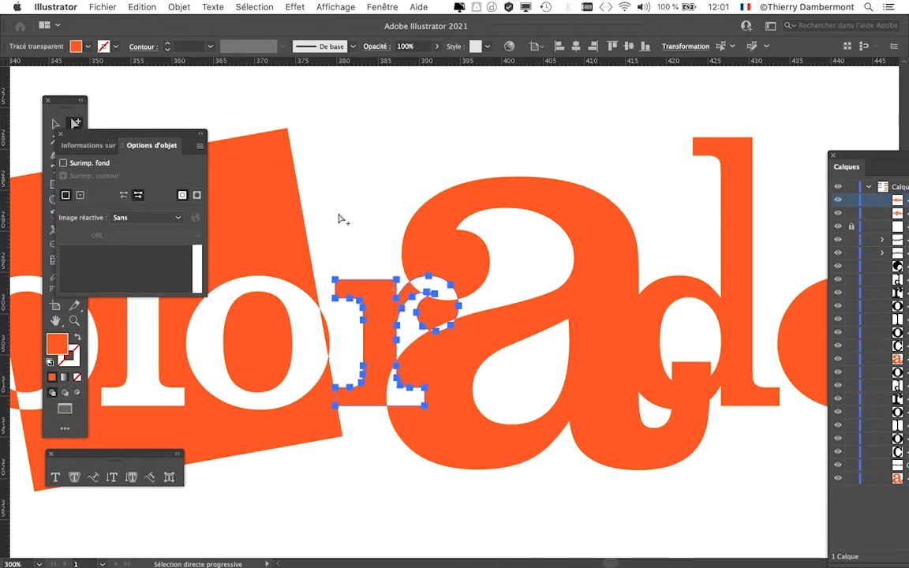
{"action": "left_click", "coordinate": [350, 243]}
{"action": "left_click", "coordinate": [370, 284]}
{"action": "left_click", "coordinate": [359, 192]}
{"action": "left_click", "coordinate": [686, 308]}
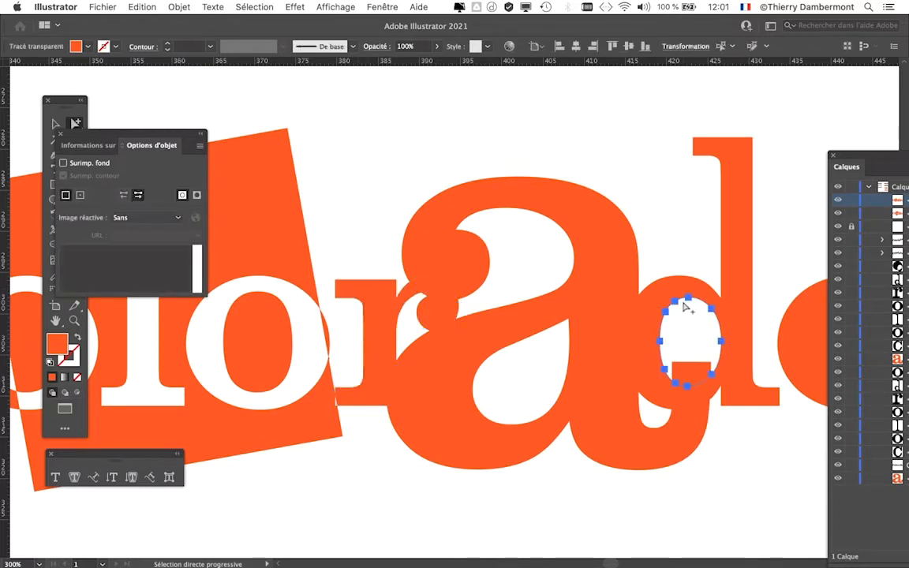
{"action": "left_click", "coordinate": [602, 505]}
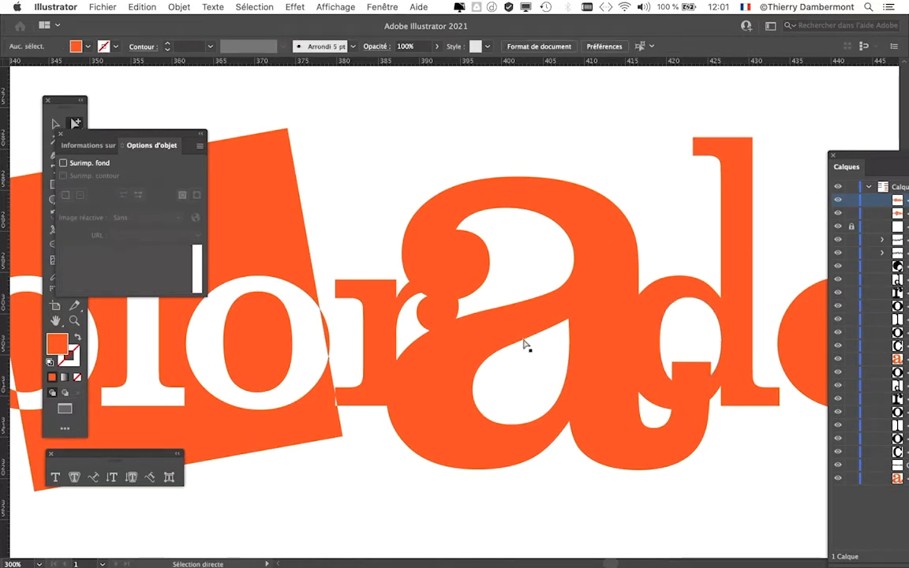
Clear the floating tools away from the r and a, and close the object attributes.
{"action": "key", "text": "super+plus"}
{"action": "left_click_drag", "start_coordinate": [461, 295], "coordinate": [392, 258]}
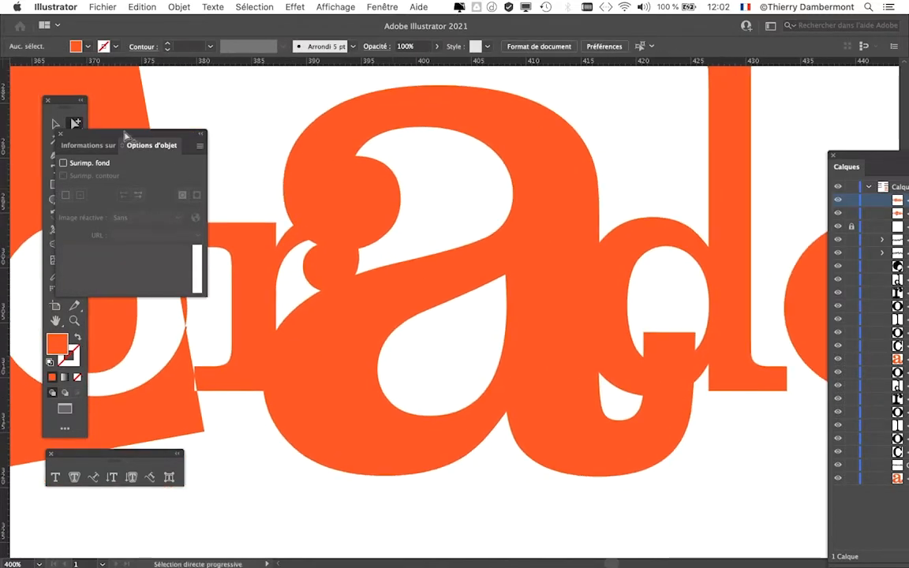
{"action": "left_click_drag", "start_coordinate": [63, 103], "coordinate": [17, 73]}
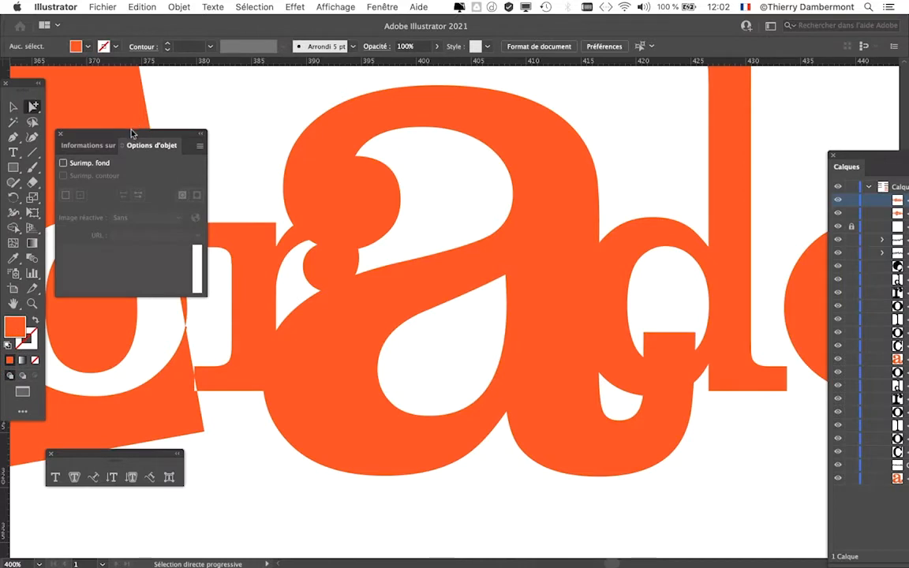
{"action": "left_click_drag", "start_coordinate": [131, 134], "coordinate": [108, 60]}
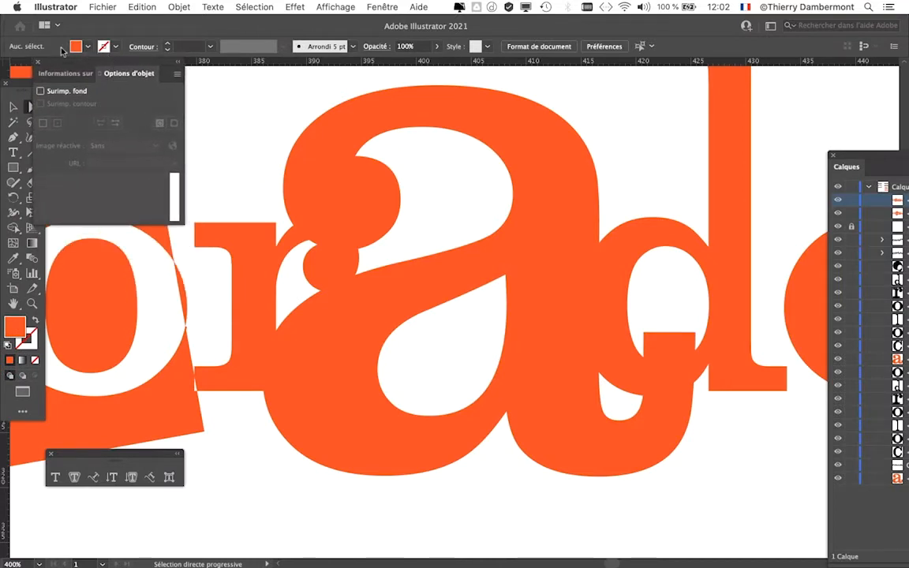
{"action": "left_click", "coordinate": [36, 64]}
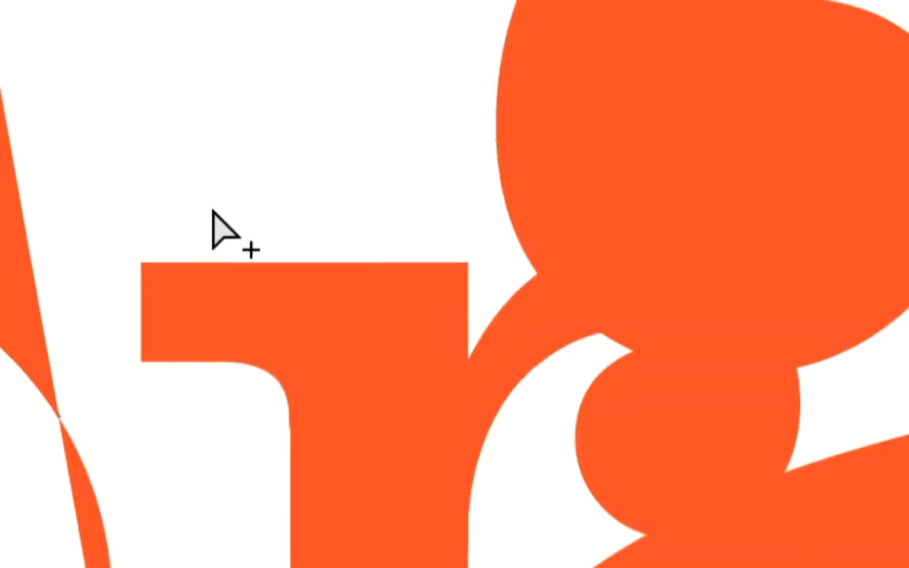
Select only the r's outline within the compound path and reopen its object attributes (Options d'objet).
{"action": "left_click", "coordinate": [221, 237]}
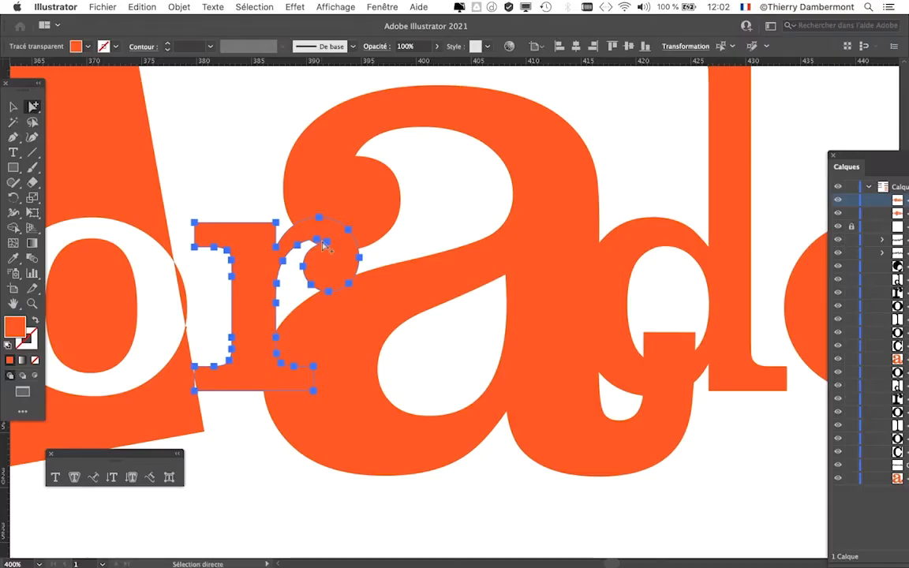
{"action": "key", "text": "alt"}
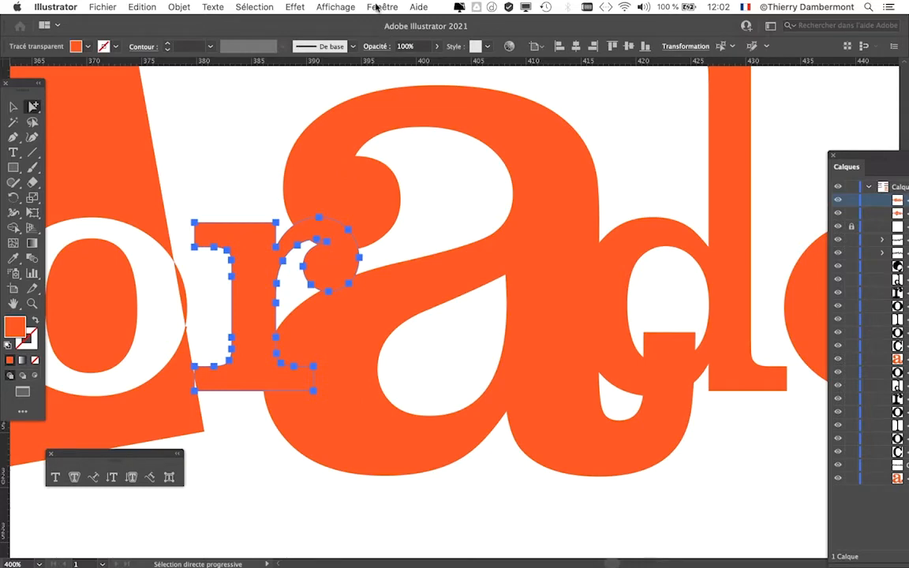
{"action": "left_click", "coordinate": [377, 7]}
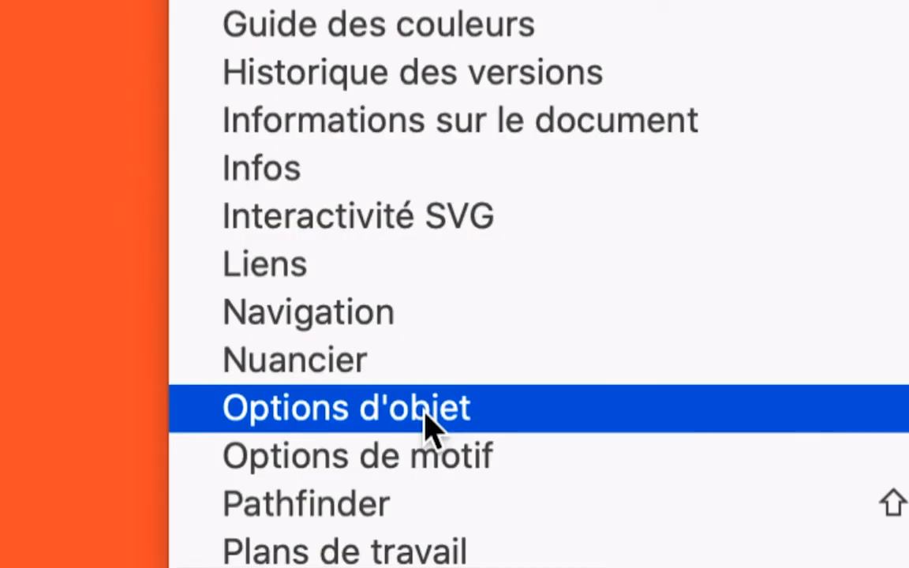
{"action": "left_click", "coordinate": [426, 419]}
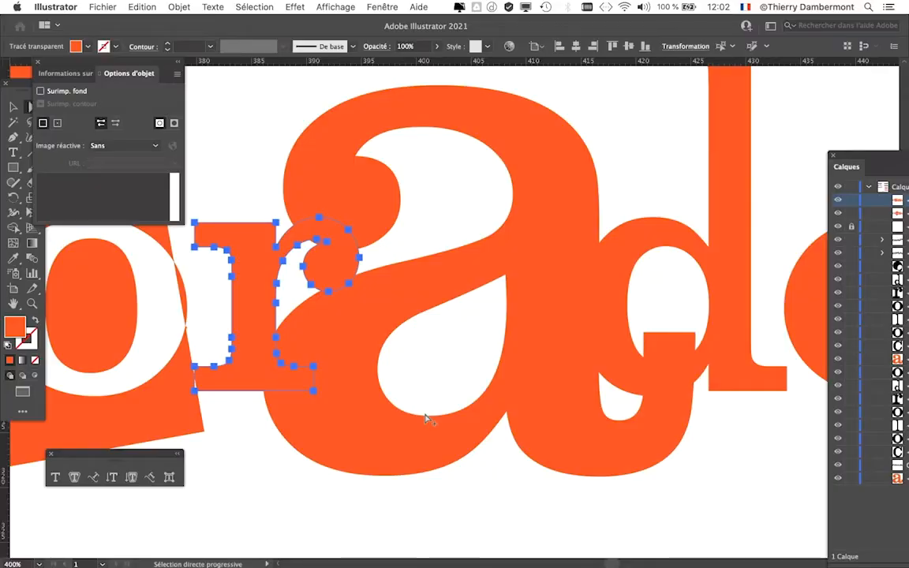
Reduce the object attributes to overprint options only, move them clear of the r, and restore the full set of options.
{"action": "left_click", "coordinate": [177, 74]}
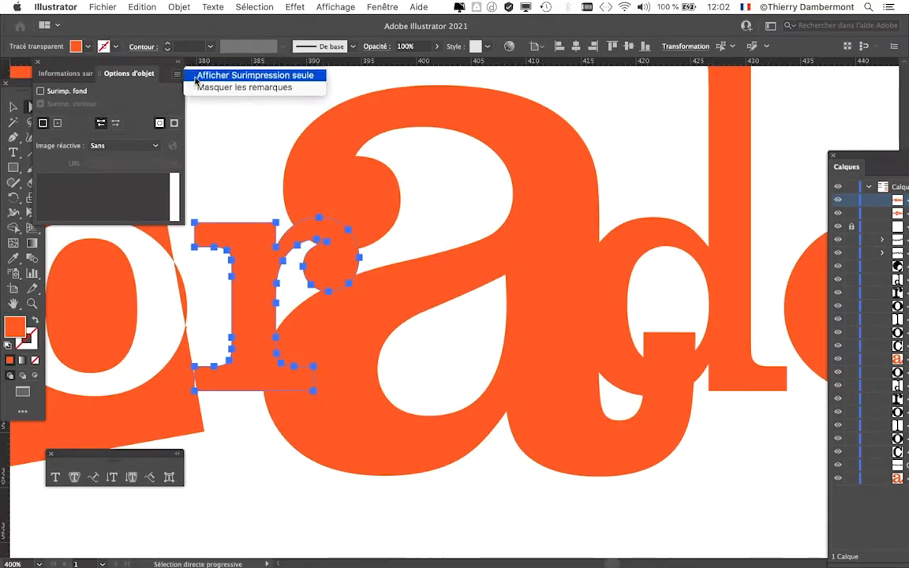
{"action": "left_click", "coordinate": [197, 75]}
{"action": "left_click_drag", "start_coordinate": [127, 74], "coordinate": [580, 172]}
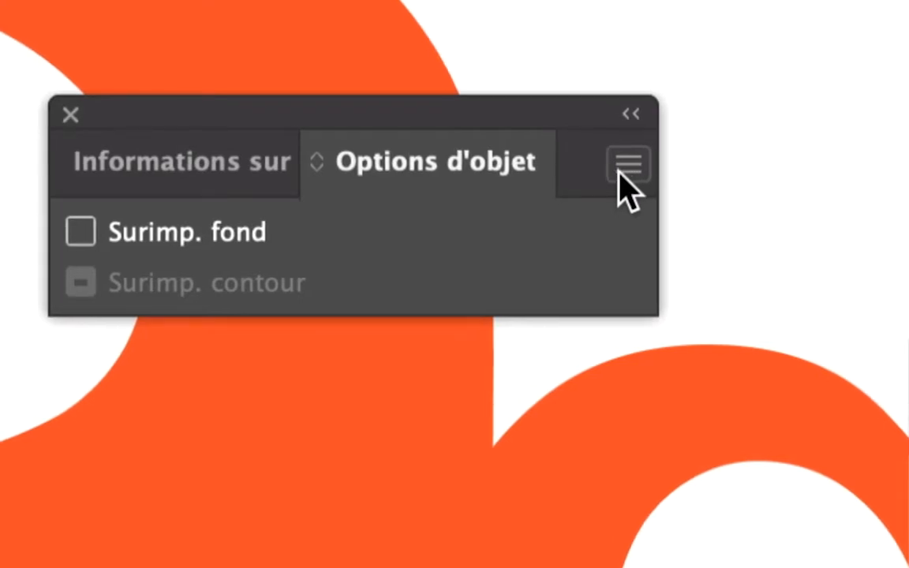
{"action": "left_click", "coordinate": [631, 170]}
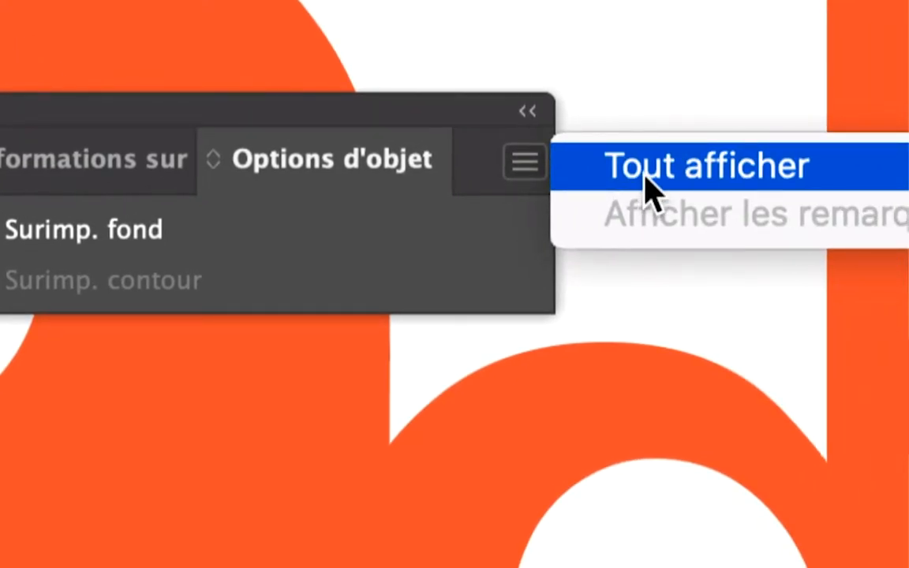
{"action": "left_click", "coordinate": [646, 190]}
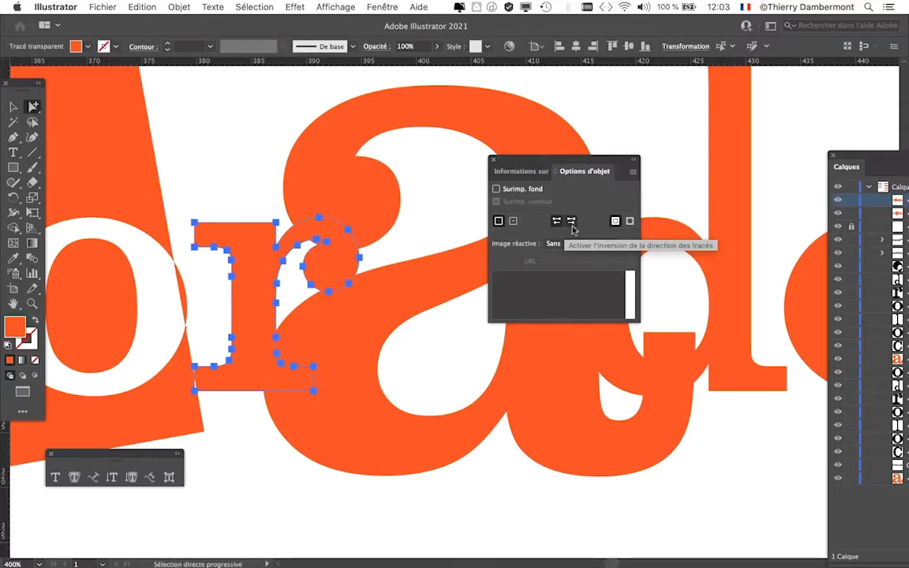
Reverse the path directions of the r's outline and the d's outer outline so their overlaps with the a are cut out.
{"action": "left_click", "coordinate": [572, 226]}
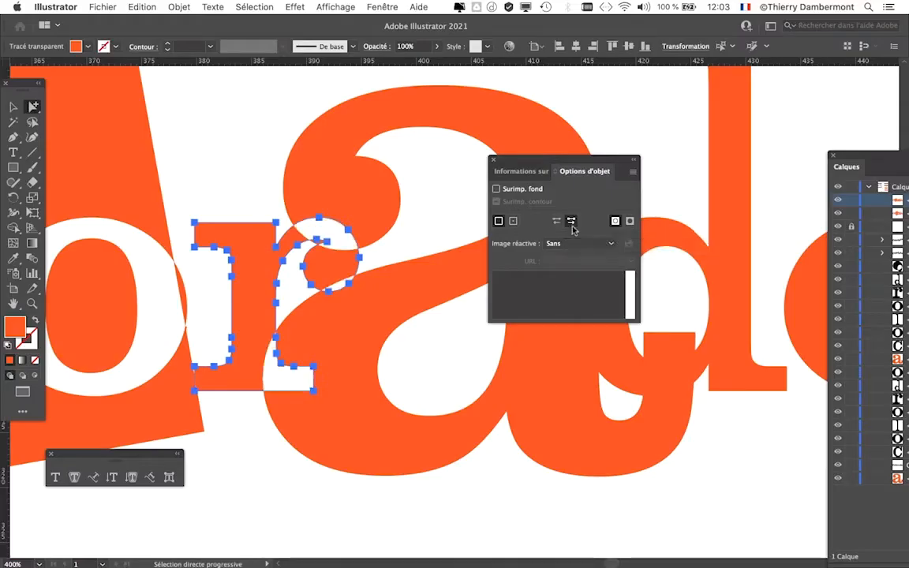
{"action": "scroll", "coordinate": [320, 269], "scroll_direction": "up", "scroll_amount": 2}
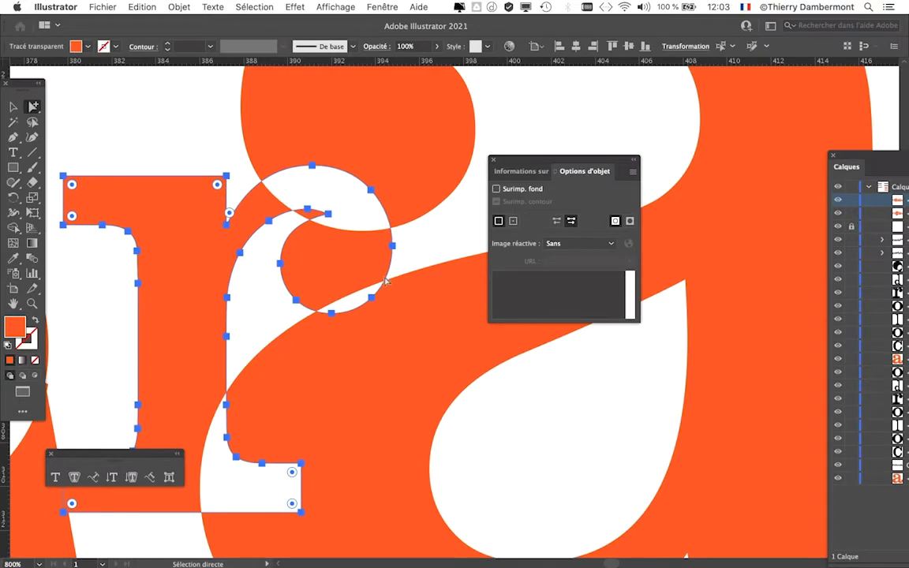
{"action": "scroll", "coordinate": [471, 297], "scroll_direction": "down", "scroll_amount": 2}
{"action": "left_click_drag", "start_coordinate": [470, 337], "coordinate": [314, 315]}
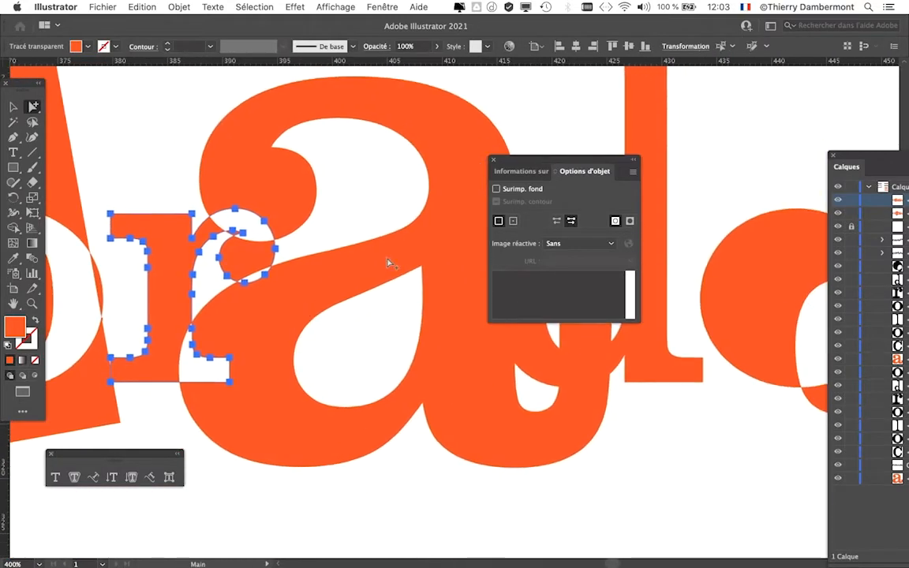
{"action": "left_click_drag", "start_coordinate": [545, 160], "coordinate": [363, 96]}
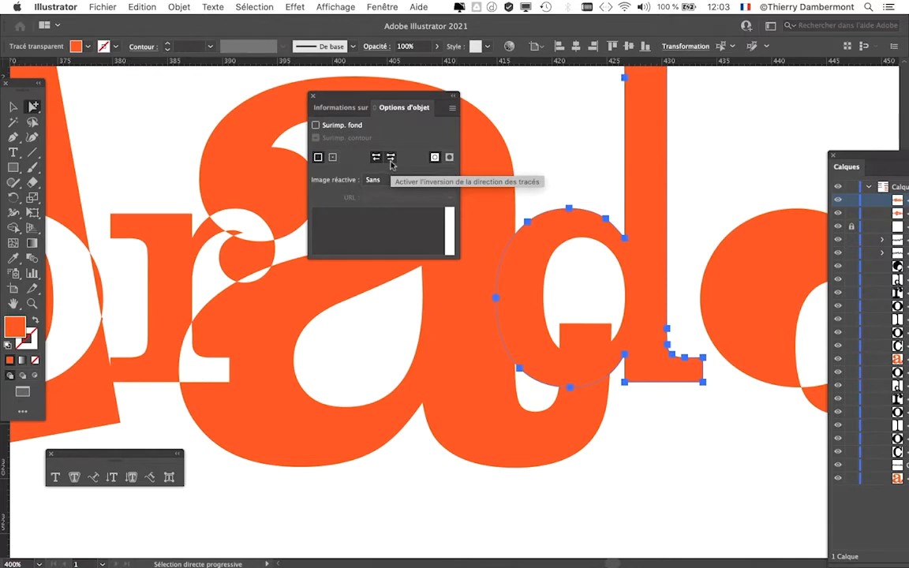
{"action": "left_click", "coordinate": [391, 161]}
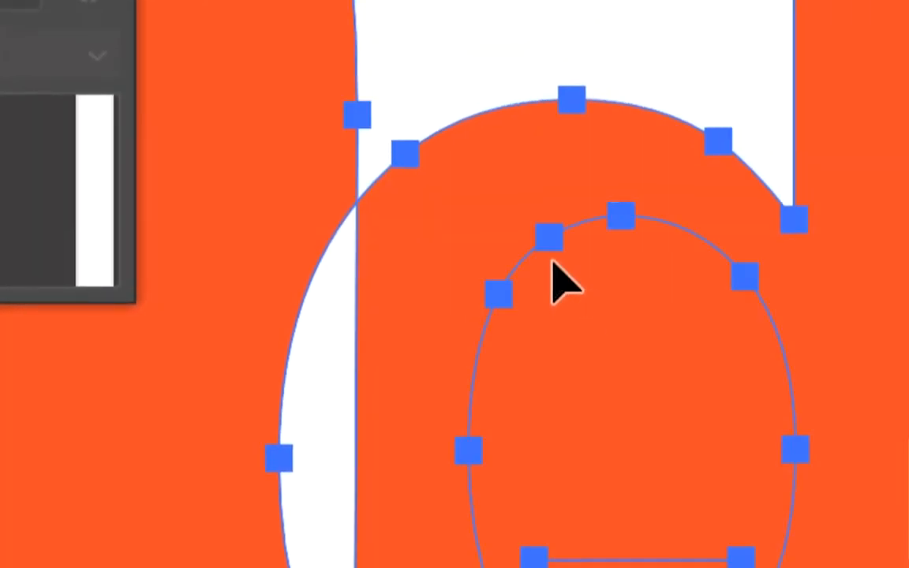
Select only the d's inner counter using outline view, return to preview, turn off its path direction reversal and deselect.
{"action": "left_click", "coordinate": [595, 126]}
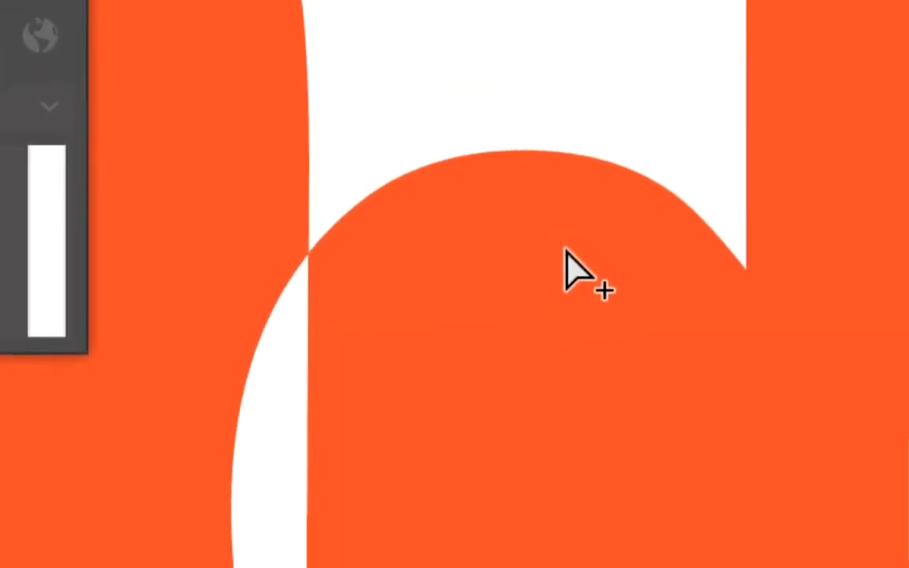
{"action": "left_click", "coordinate": [565, 251]}
{"action": "left_click", "coordinate": [567, 110]}
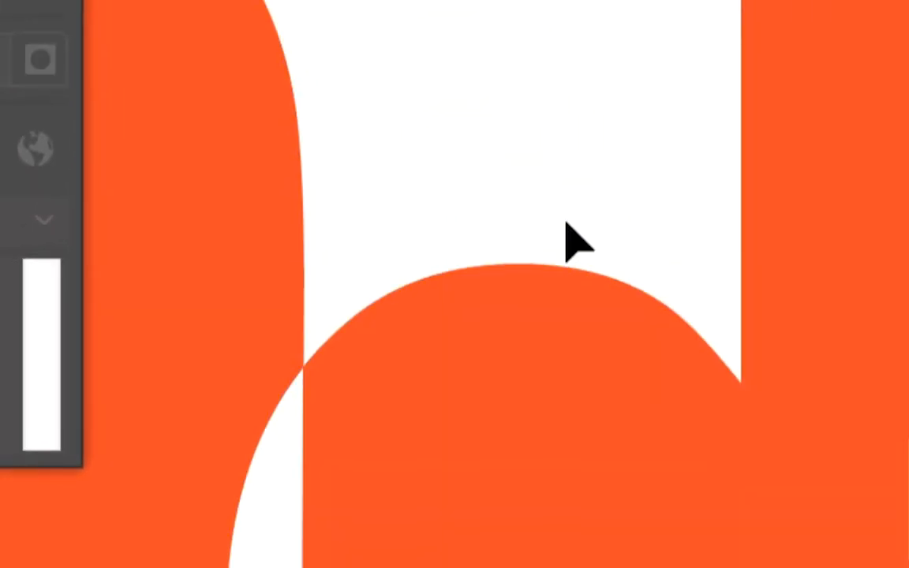
{"action": "key", "text": "ctrl+y"}
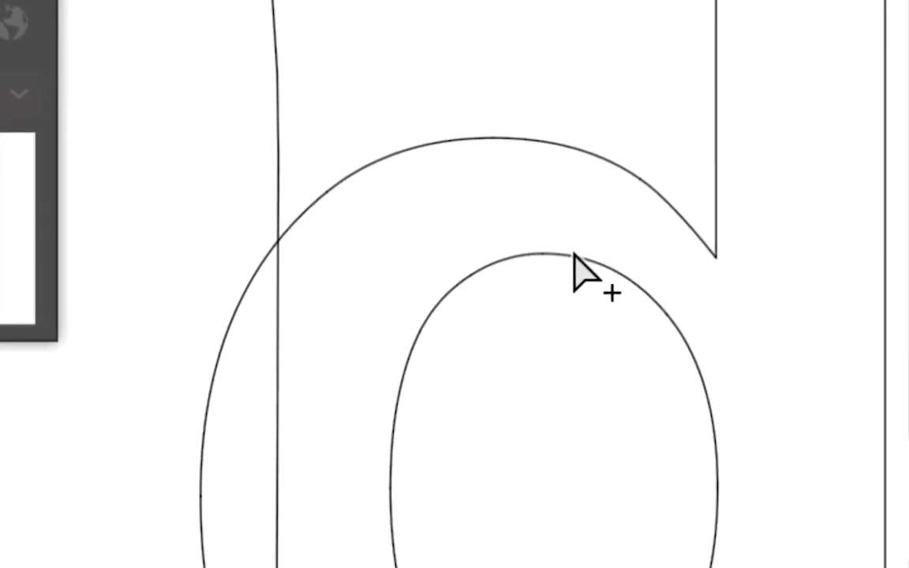
{"action": "left_click", "coordinate": [575, 254]}
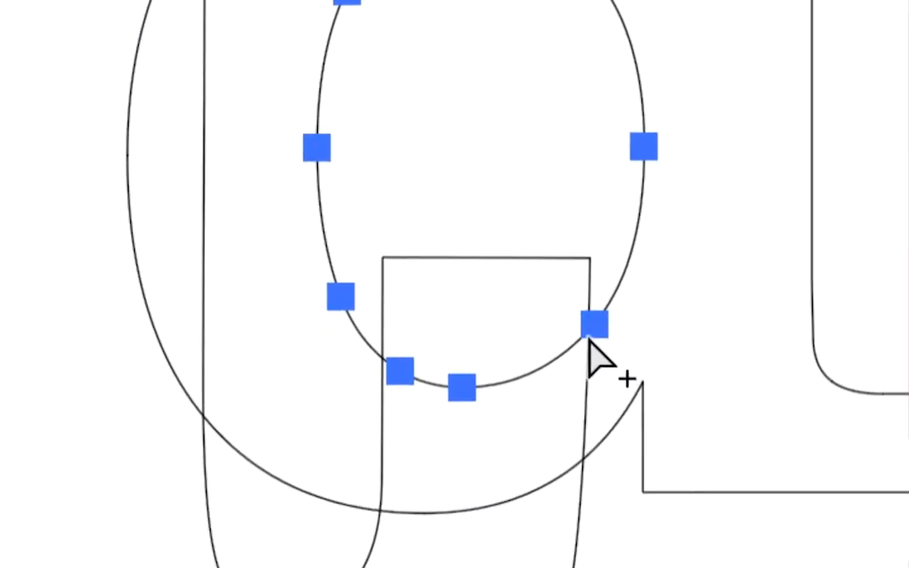
{"action": "key", "text": "ctrl+y"}
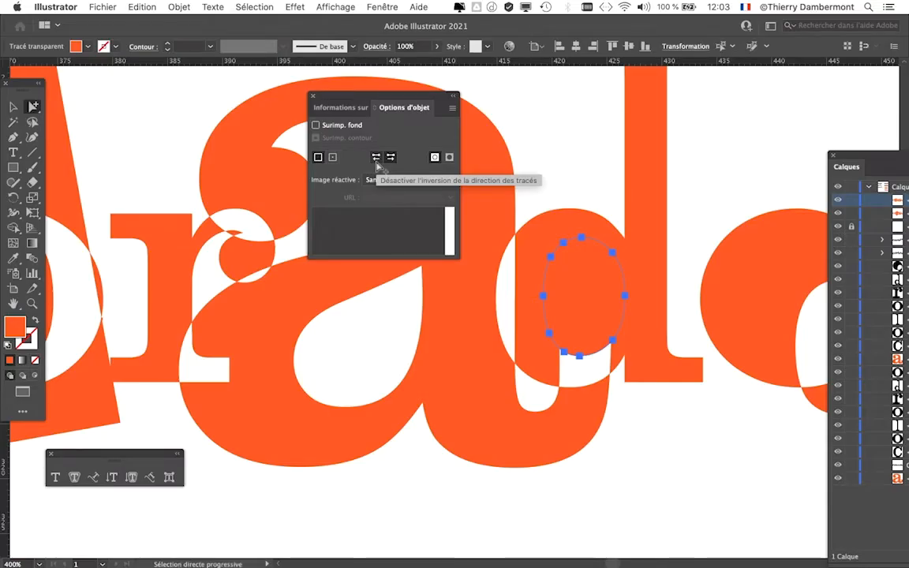
{"action": "left_click", "coordinate": [374, 158]}
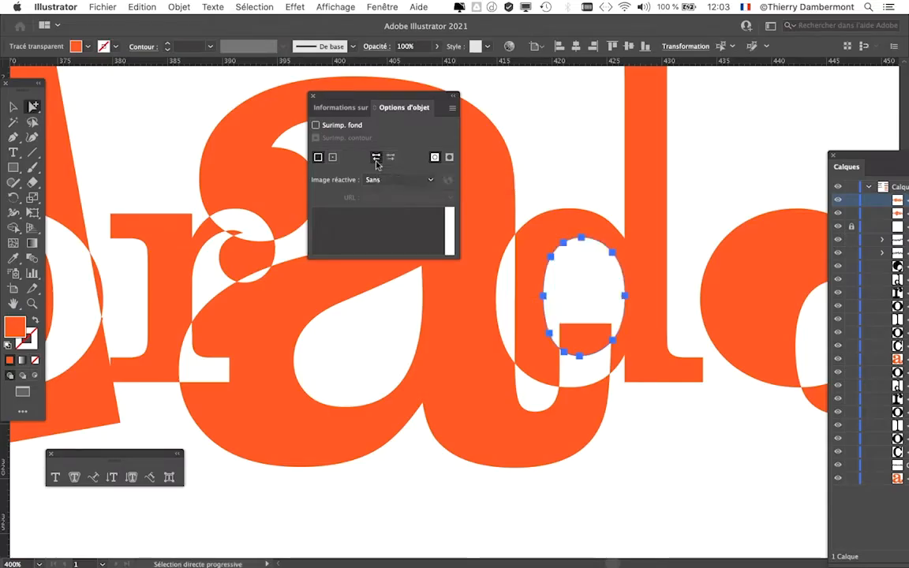
{"action": "left_click", "coordinate": [545, 160]}
Move the object attributes away from the letters, collapse them and review the whole lower Colorado logo.
{"action": "left_click_drag", "start_coordinate": [338, 98], "coordinate": [657, 448]}
{"action": "double_click", "coordinate": [657, 448]}
{"action": "scroll", "coordinate": [394, 324], "scroll_direction": "down", "scroll_amount": 2}
{"action": "scroll", "coordinate": [394, 324], "scroll_direction": "down", "scroll_amount": 1}
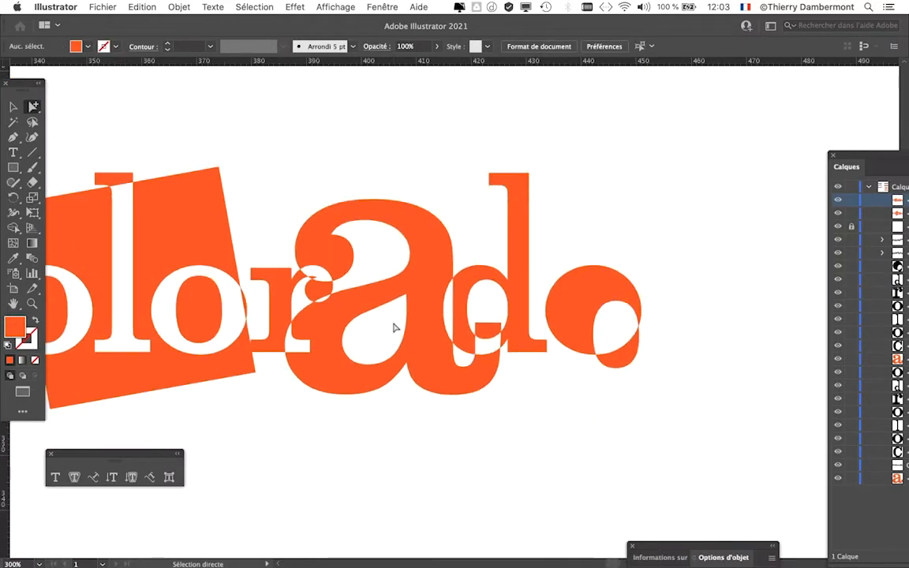
{"action": "left_click_drag", "start_coordinate": [374, 327], "coordinate": [501, 311]}
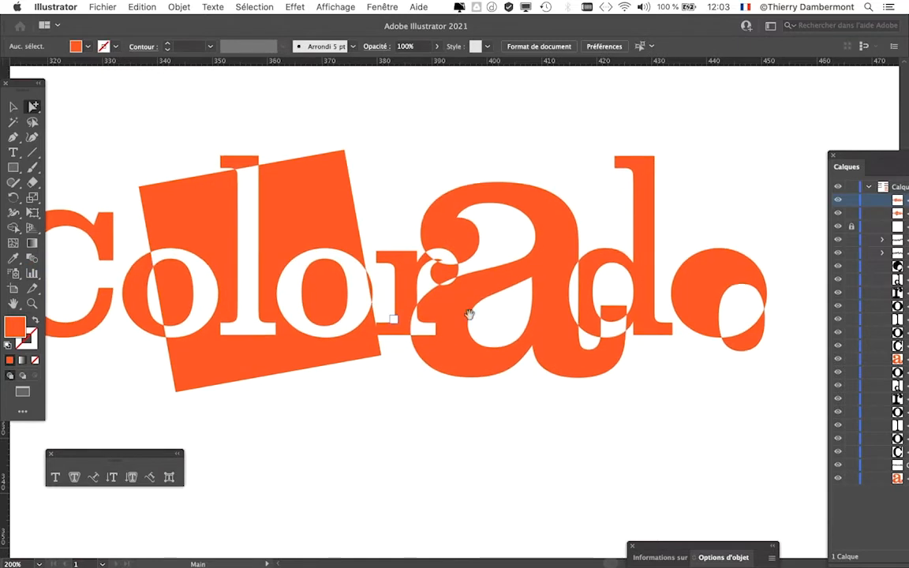
{"action": "left_click_drag", "start_coordinate": [414, 312], "coordinate": [463, 296]}
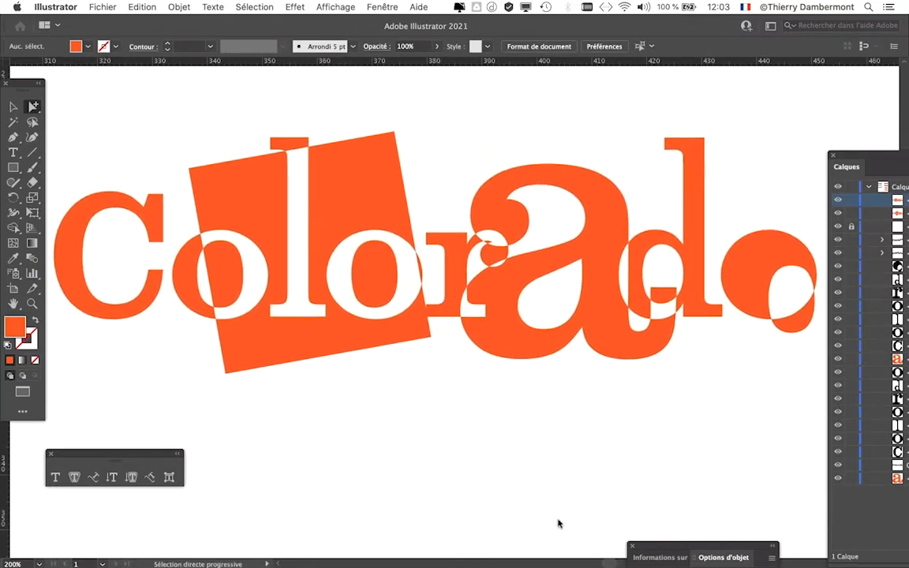
Expand the object attributes below the logo, examine their display options and place them clear of the artwork.
{"action": "left_click_drag", "start_coordinate": [686, 554], "coordinate": [593, 393]}
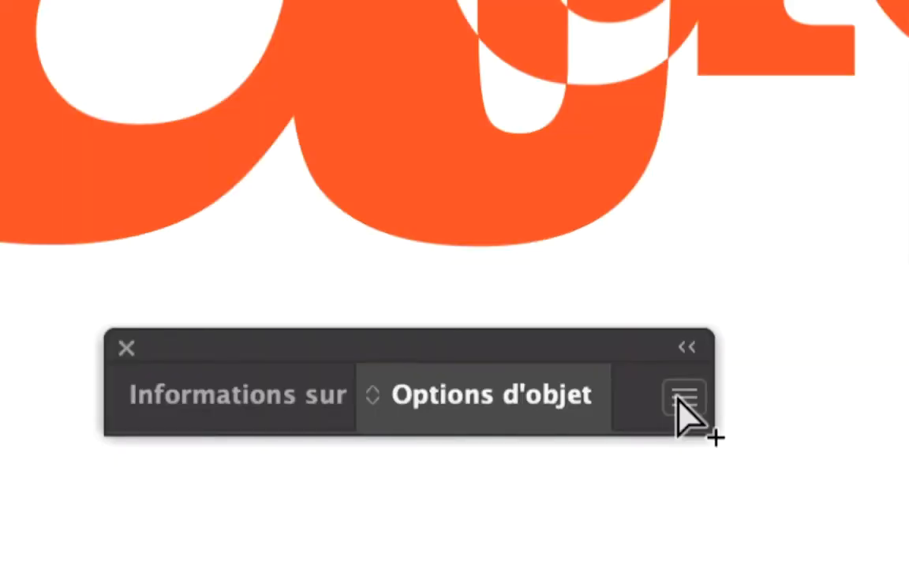
{"action": "left_click", "coordinate": [644, 398]}
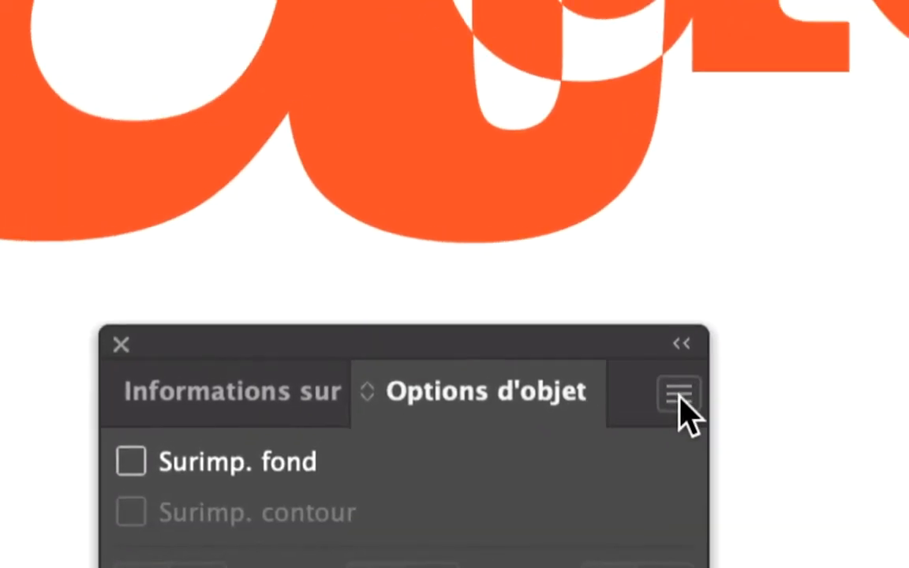
{"action": "left_click", "coordinate": [794, 395]}
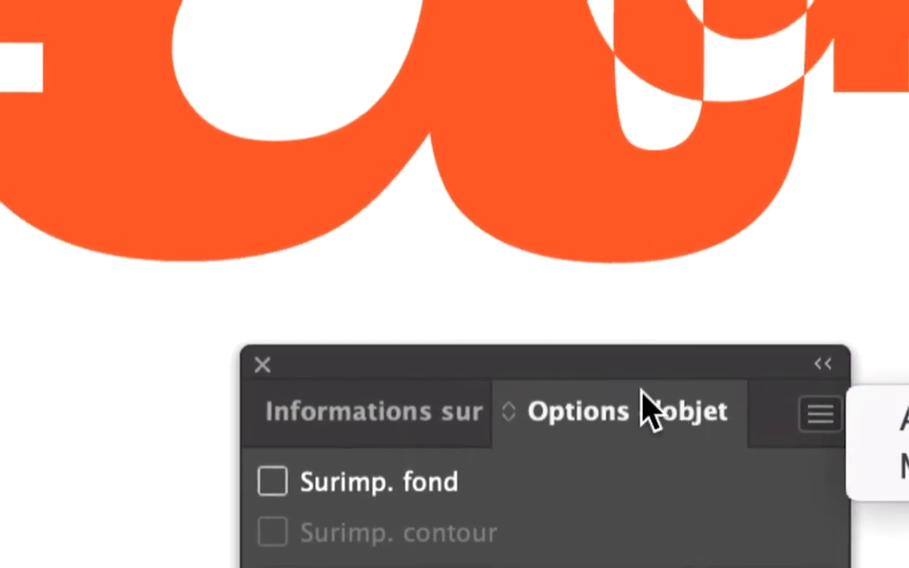
{"action": "left_click", "coordinate": [488, 378]}
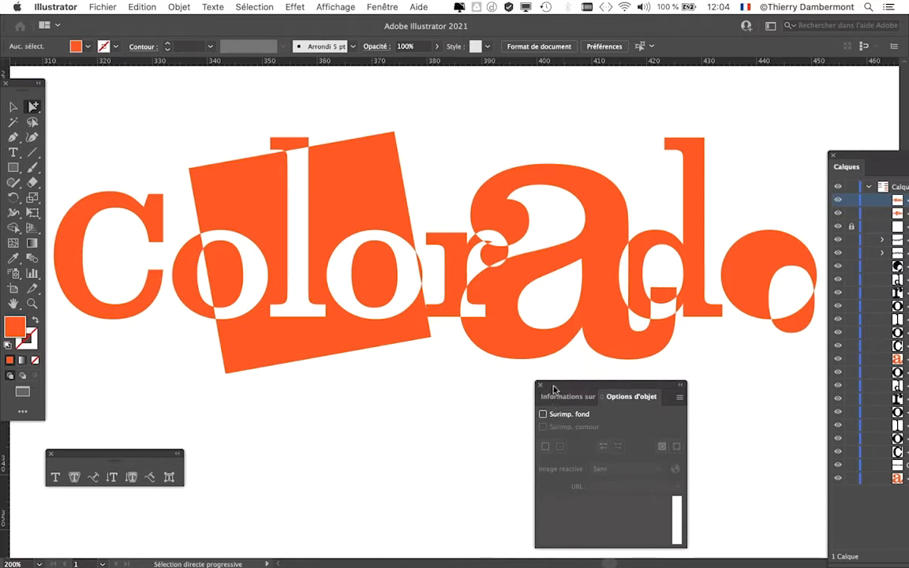
{"action": "left_click_drag", "start_coordinate": [560, 399], "coordinate": [584, 412]}
Save the document as intro texte - 07.ai in Adobe Illustrator format with Illustrator 2020 compatibility.
{"action": "scroll", "coordinate": [439, 371], "scroll_direction": "down", "scroll_amount": 3}
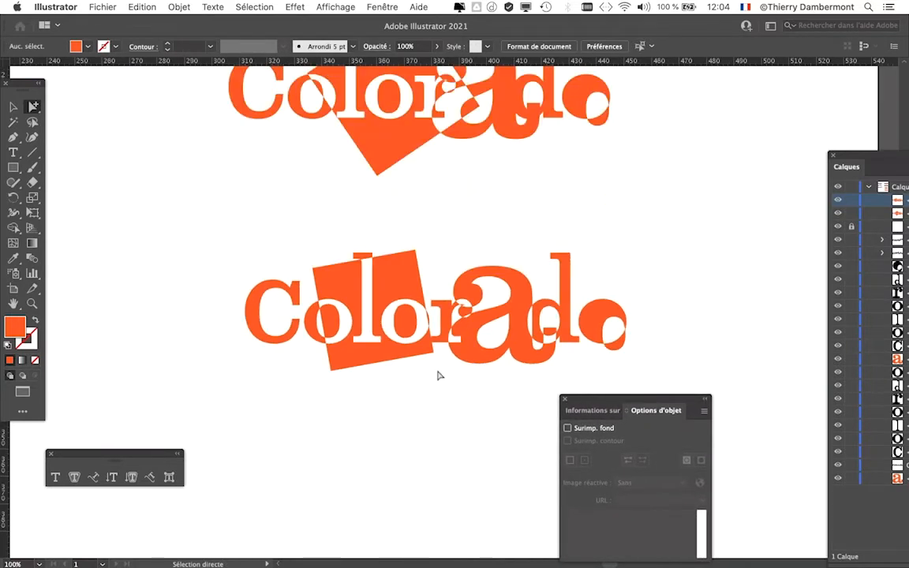
{"action": "scroll", "coordinate": [485, 312], "scroll_direction": "up", "scroll_amount": 3}
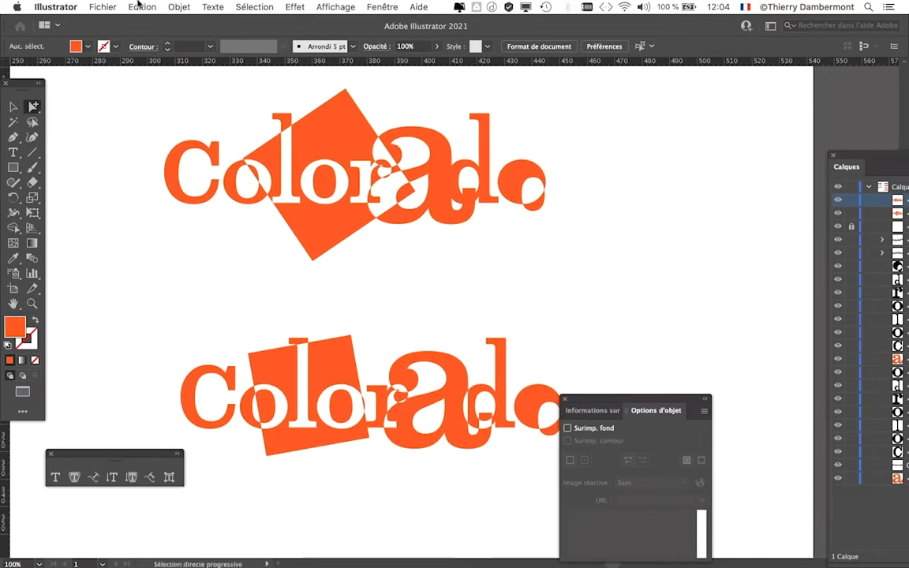
{"action": "left_click", "coordinate": [115, 6]}
{"action": "left_click", "coordinate": [133, 125]}
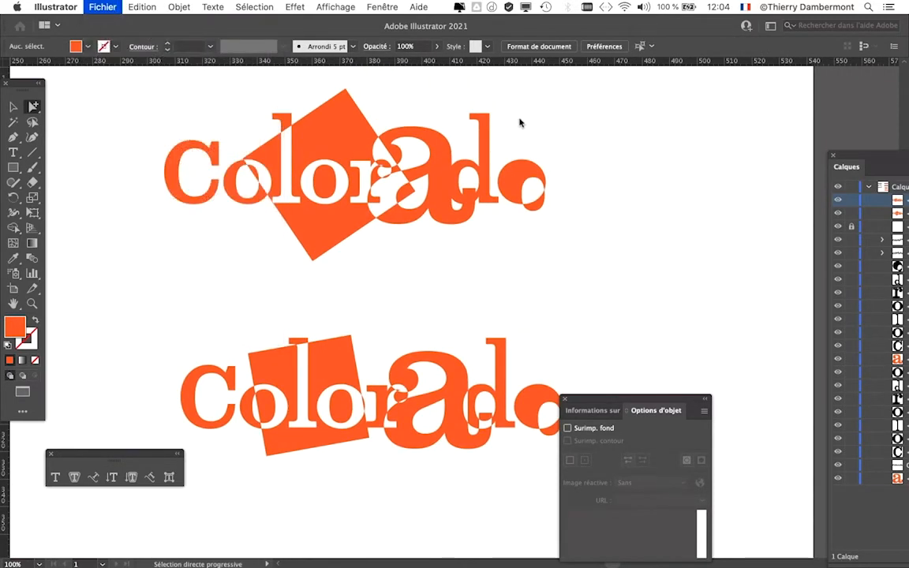
{"action": "left_click", "coordinate": [468, 93]}
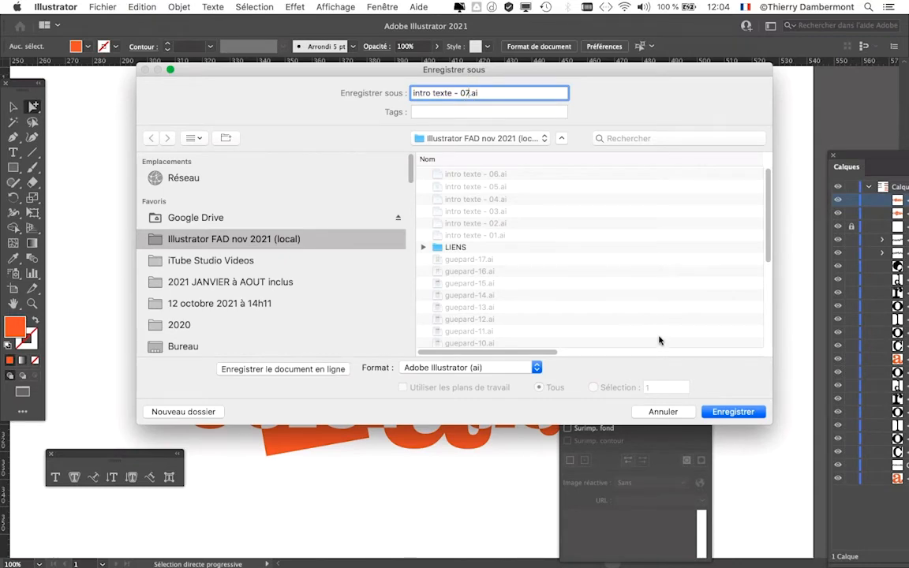
{"action": "left_click", "coordinate": [733, 412]}
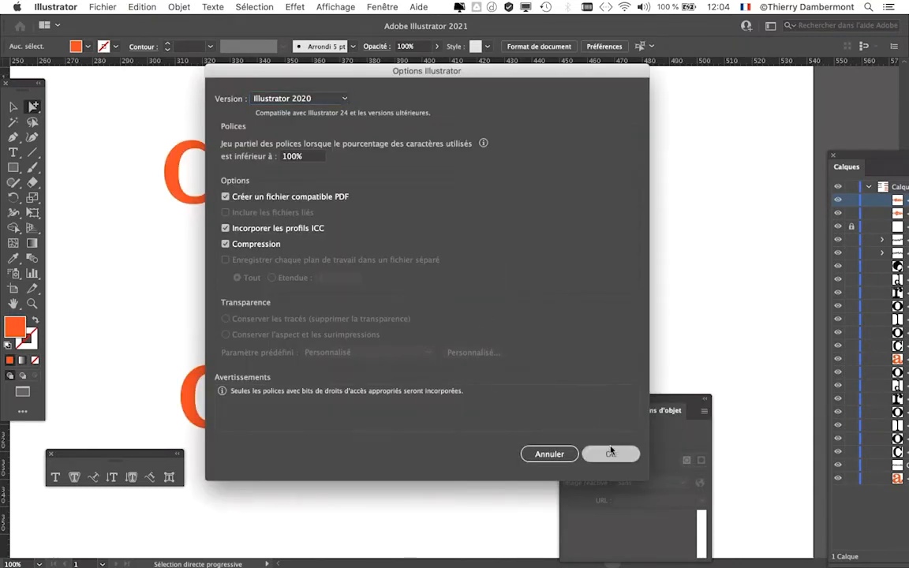
{"action": "left_click", "coordinate": [655, 511]}
Look over the Colorado logo variations together on the artboard and collapse the object attributes.
{"action": "key", "text": "super+minus"}
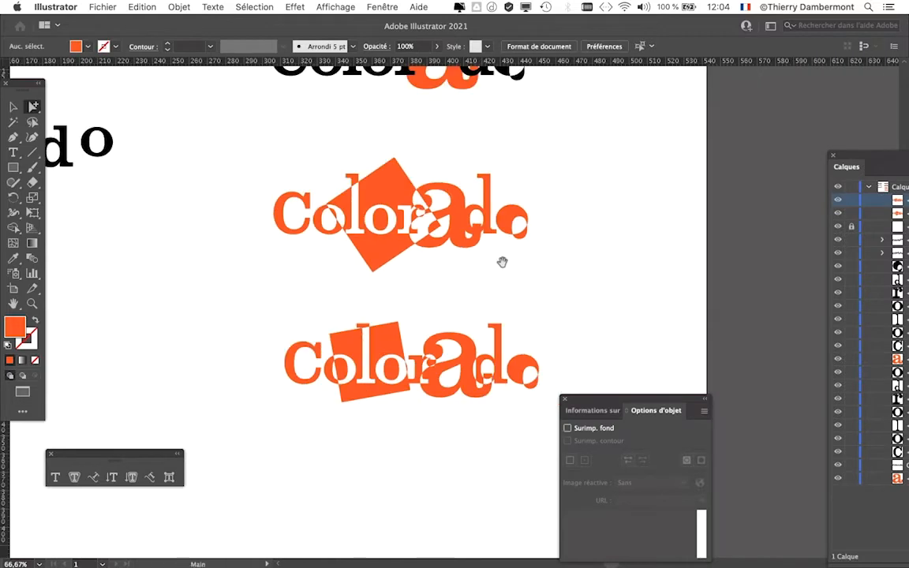
{"action": "left_click_drag", "start_coordinate": [503, 260], "coordinate": [629, 244]}
{"action": "key", "text": "super+minus"}
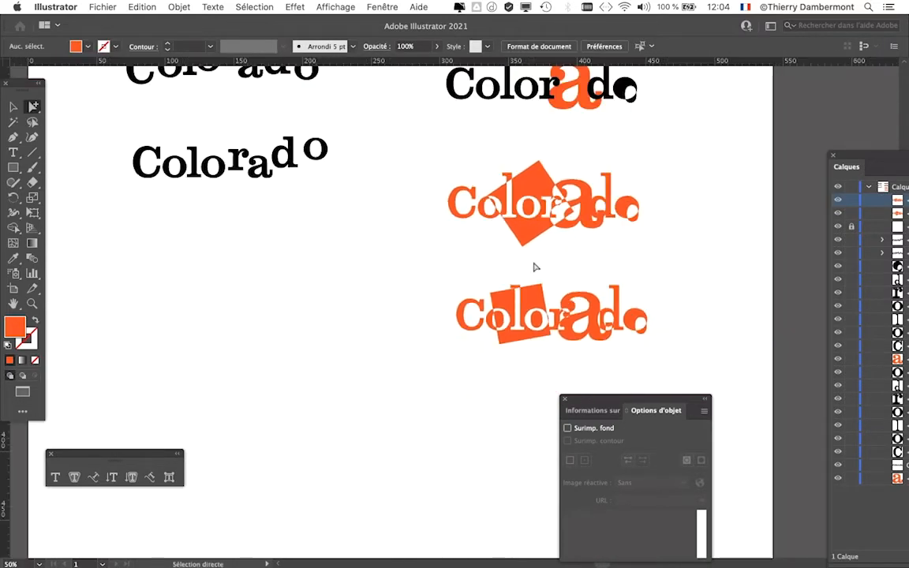
{"action": "left_click_drag", "start_coordinate": [397, 247], "coordinate": [446, 272]}
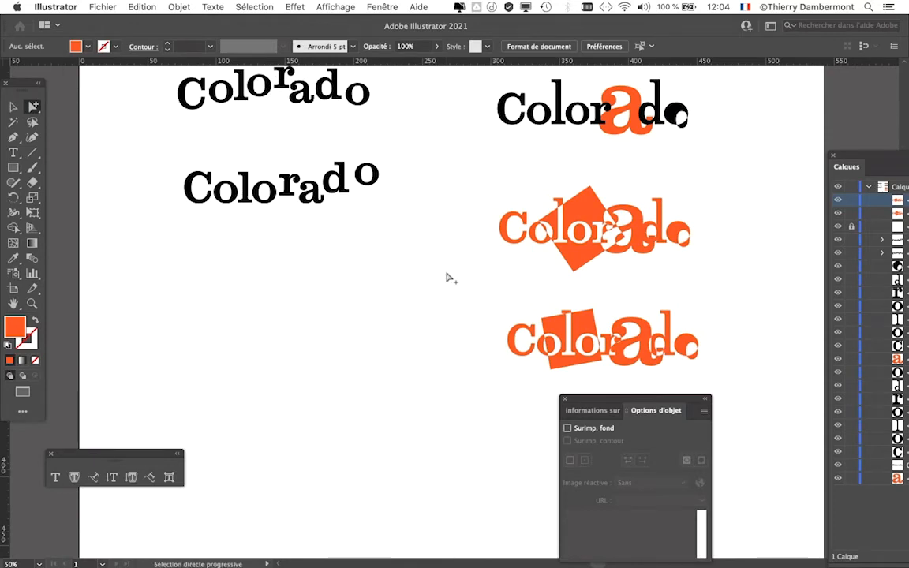
{"action": "left_click_drag", "start_coordinate": [442, 272], "coordinate": [412, 280]}
{"action": "double_click", "coordinate": [588, 398]}
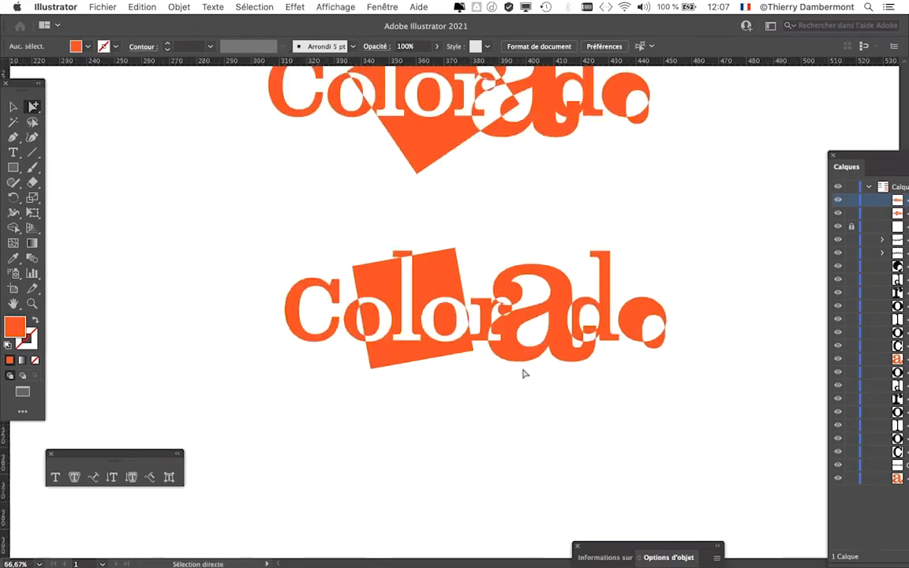
Select the entire lower Colorado compound path and bring the full layers list (Calques) into view.
{"action": "scroll", "coordinate": [523, 373], "scroll_direction": "up", "scroll_amount": 1}
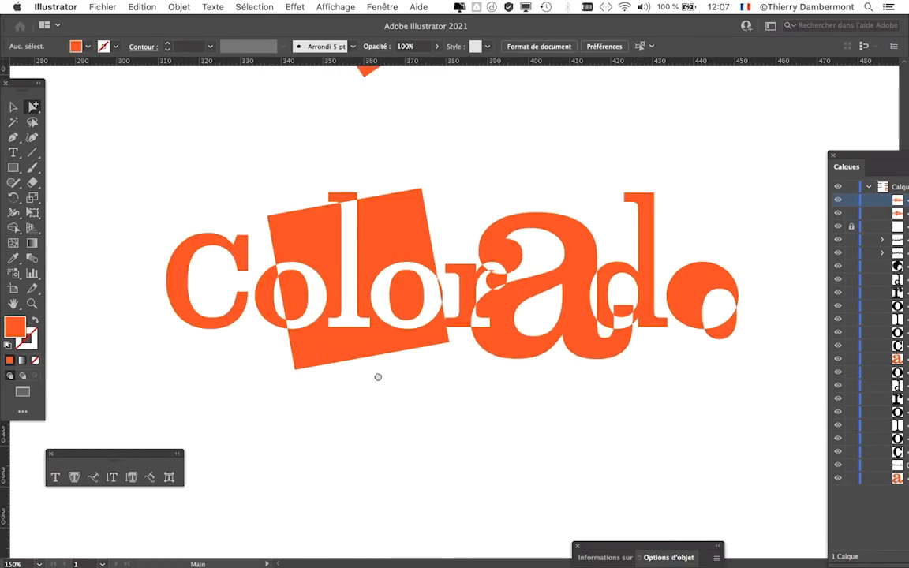
{"action": "left_click_drag", "start_coordinate": [377, 375], "coordinate": [360, 341]}
{"action": "left_click", "coordinate": [14, 106]}
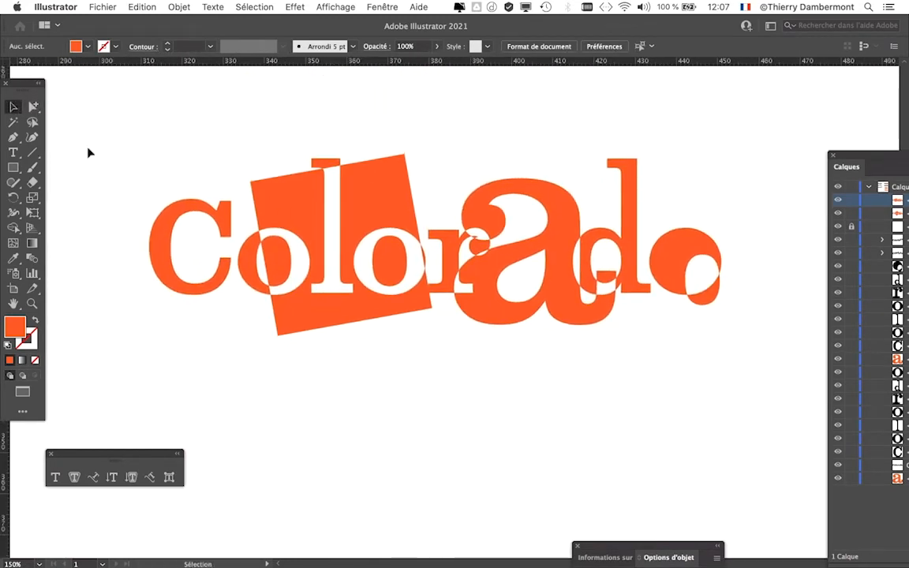
{"action": "key", "text": "super+a"}
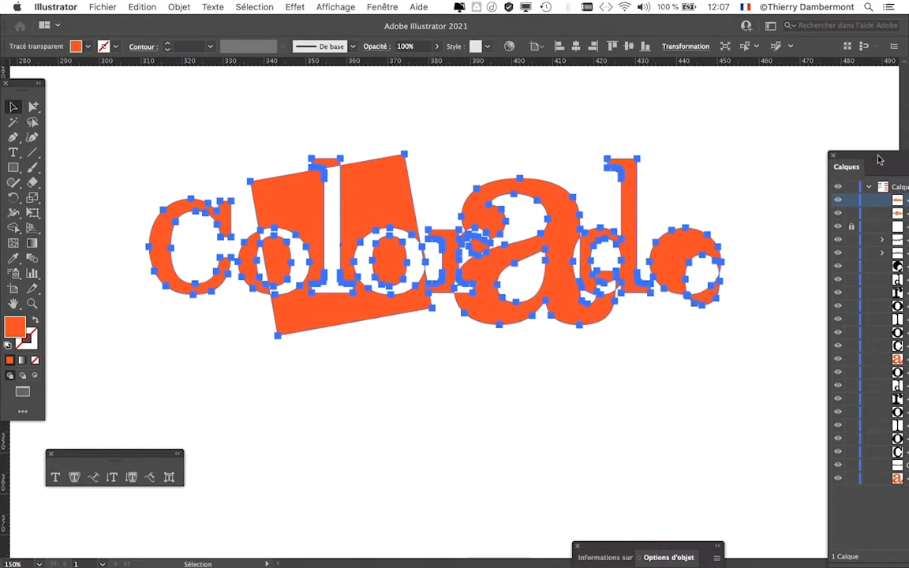
{"action": "left_click_drag", "start_coordinate": [879, 161], "coordinate": [573, 120]}
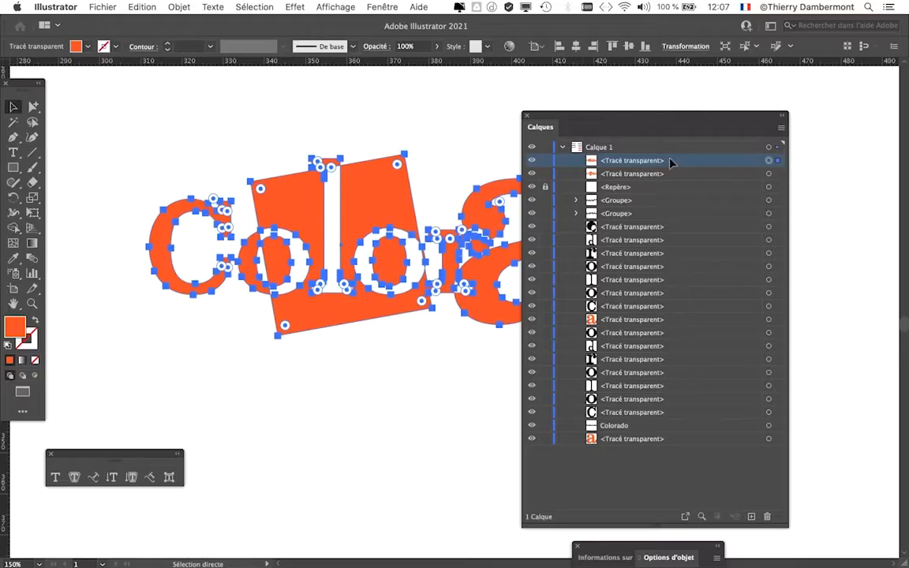
Move the layers list clear of the artwork and duplicate the lower Colorado compound path directly below the original.
{"action": "left_click_drag", "start_coordinate": [575, 120], "coordinate": [821, 267]}
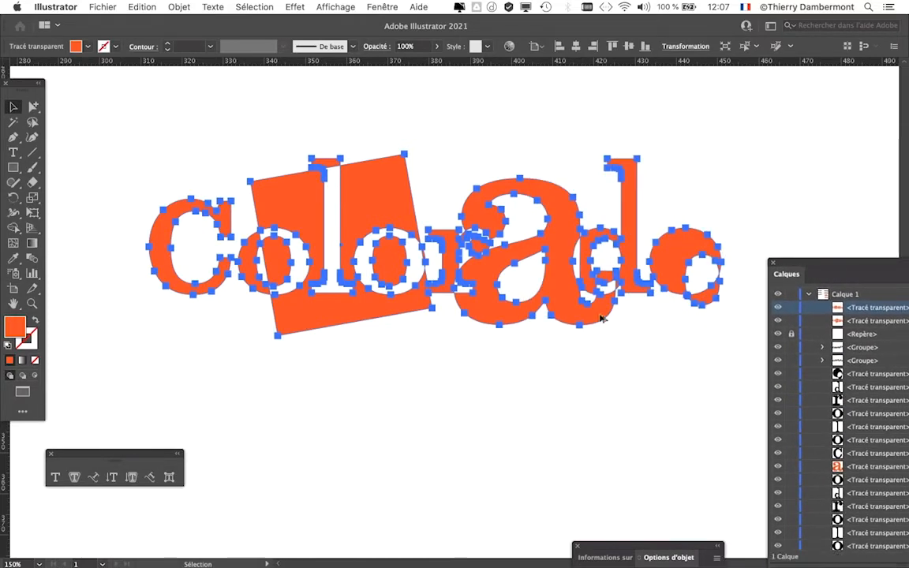
{"action": "scroll", "coordinate": [595, 322], "scroll_direction": "down", "scroll_amount": 1}
{"action": "left_click_drag", "start_coordinate": [381, 341], "coordinate": [298, 286]}
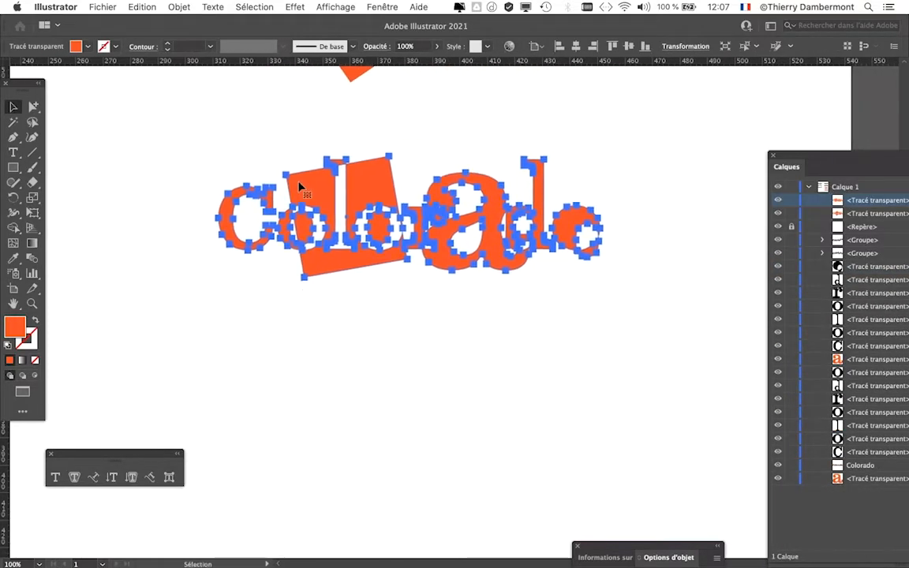
{"action": "left_click_drag", "start_coordinate": [311, 190], "coordinate": [341, 413]}
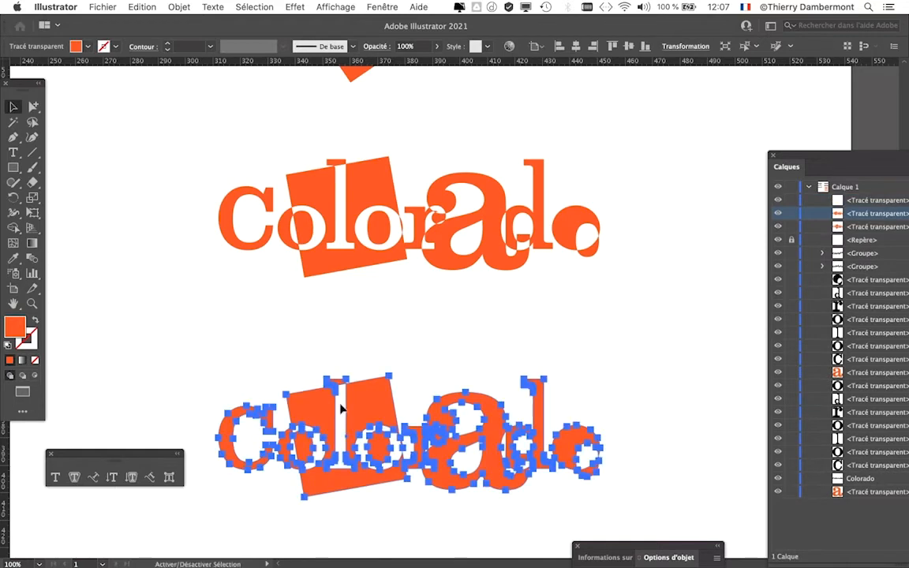
{"action": "left_click_drag", "start_coordinate": [423, 333], "coordinate": [423, 286]}
{"action": "scroll", "coordinate": [423, 286], "scroll_direction": "down", "scroll_amount": 3}
{"action": "scroll", "coordinate": [418, 278], "scroll_direction": "up", "scroll_amount": 1}
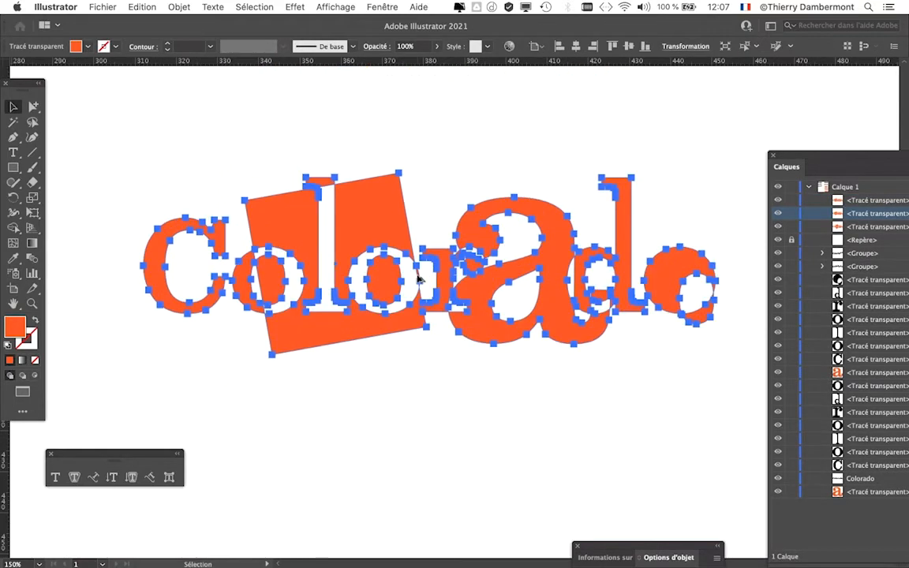
{"action": "left_click_drag", "start_coordinate": [258, 189], "coordinate": [239, 186]}
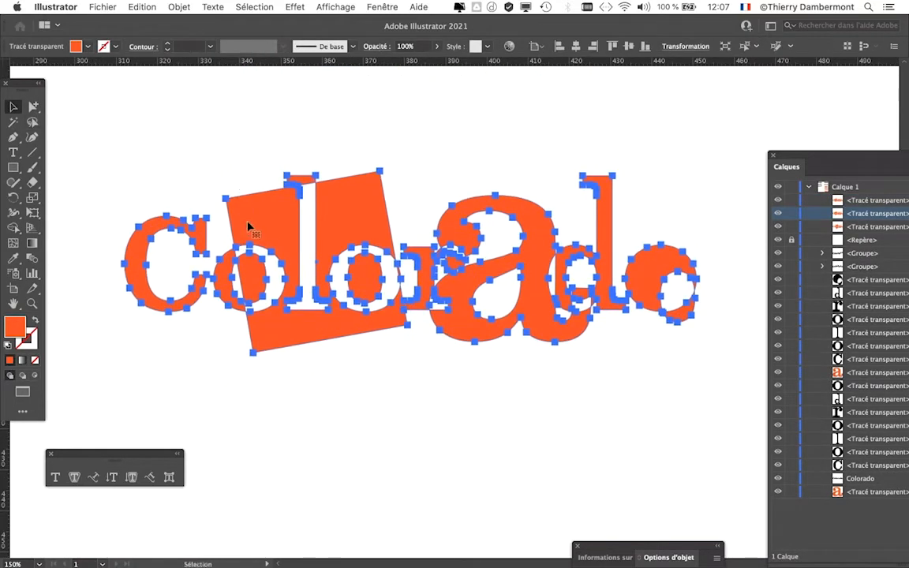
{"action": "left_click", "coordinate": [199, 170]}
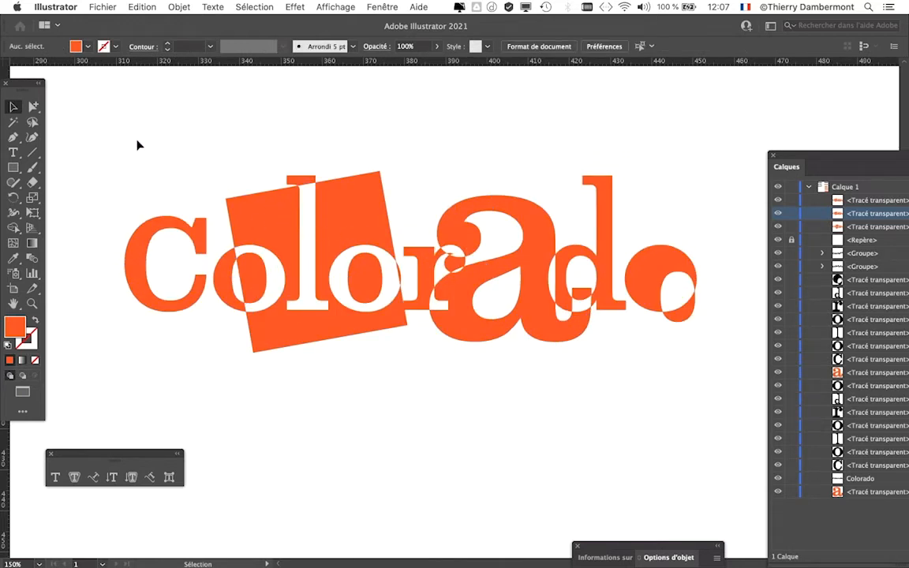
{"action": "left_click_drag", "start_coordinate": [285, 221], "coordinate": [716, 393]}
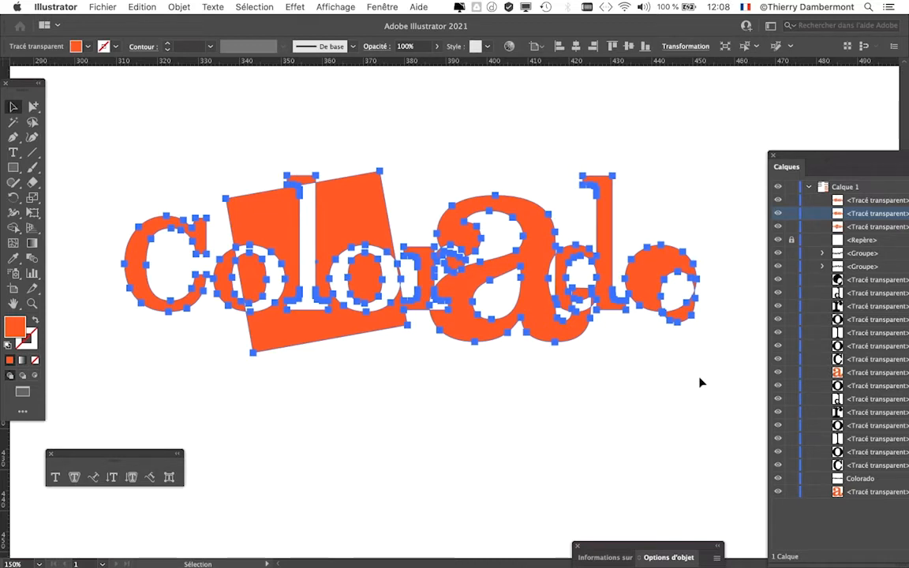
{"action": "left_click", "coordinate": [179, 6]}
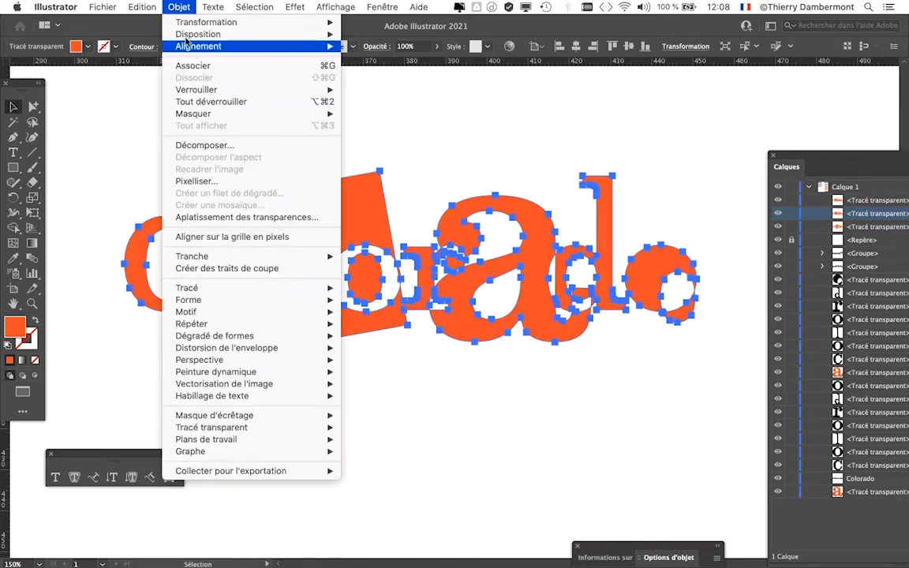
{"action": "left_click", "coordinate": [201, 181]}
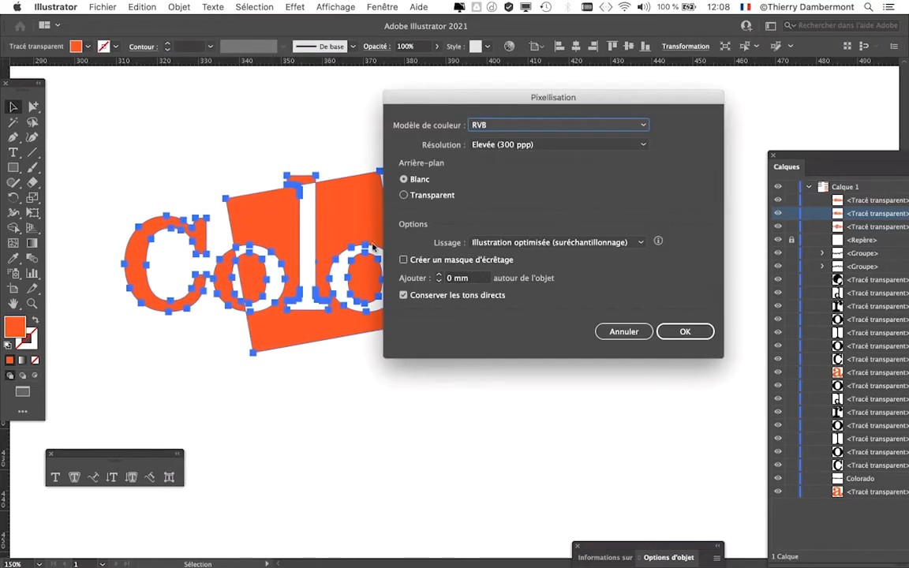
{"action": "left_click", "coordinate": [686, 332]}
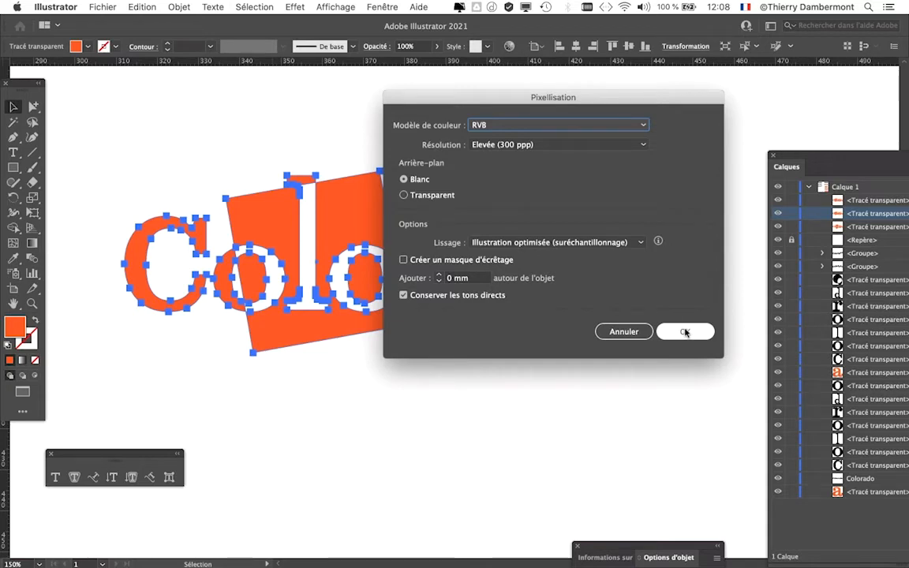
{"action": "left_click", "coordinate": [622, 333]}
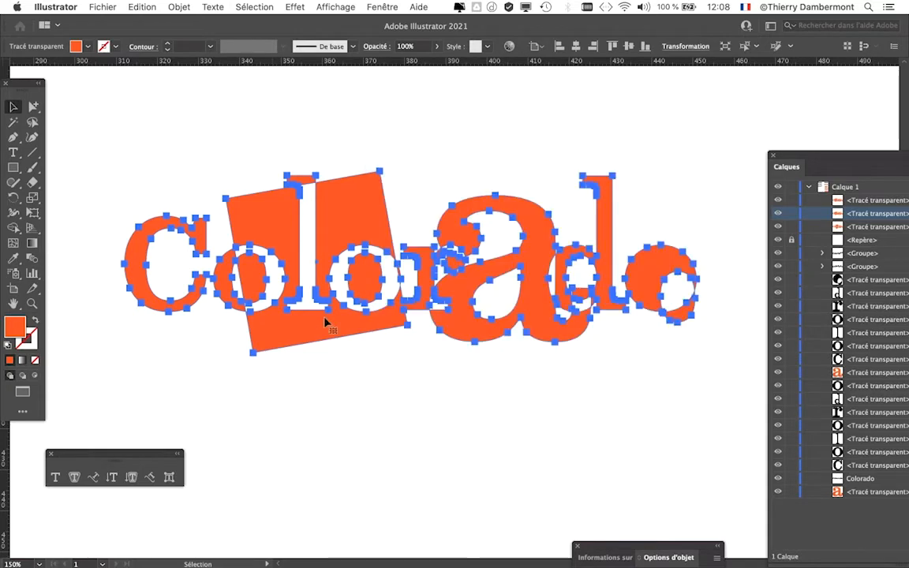
{"action": "left_click", "coordinate": [331, 423]}
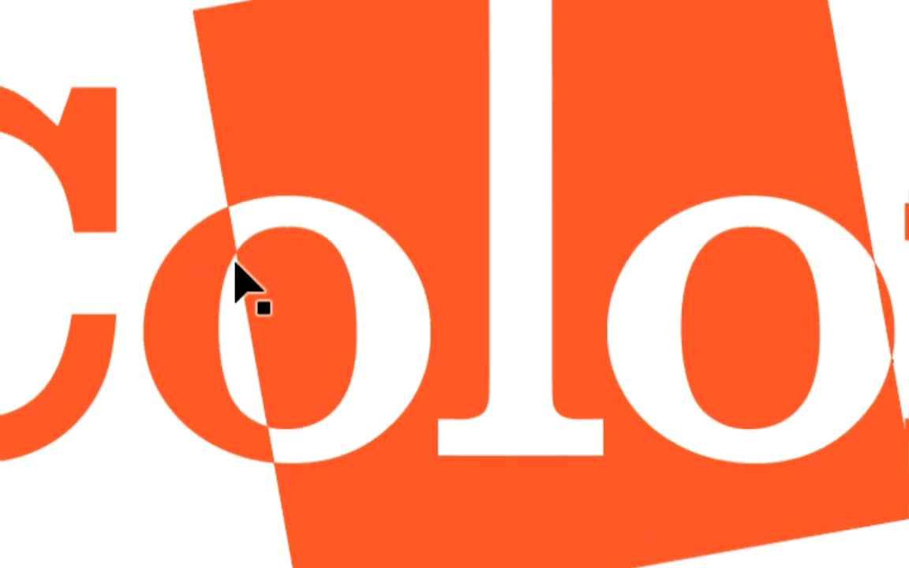
Rasterize the new Colorado logo copy in RVB at Elevée (300 ppp) with a white background.
{"action": "scroll", "coordinate": [229, 254], "scroll_direction": "up", "scroll_amount": 4}
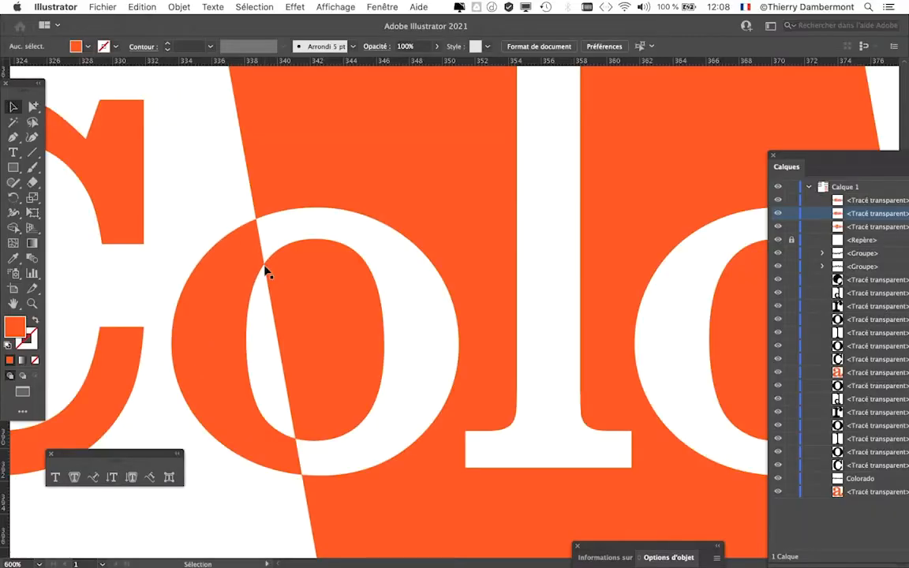
{"action": "scroll", "coordinate": [260, 264], "scroll_direction": "down", "scroll_amount": 4}
{"action": "scroll", "coordinate": [377, 366], "scroll_direction": "down", "scroll_amount": 2}
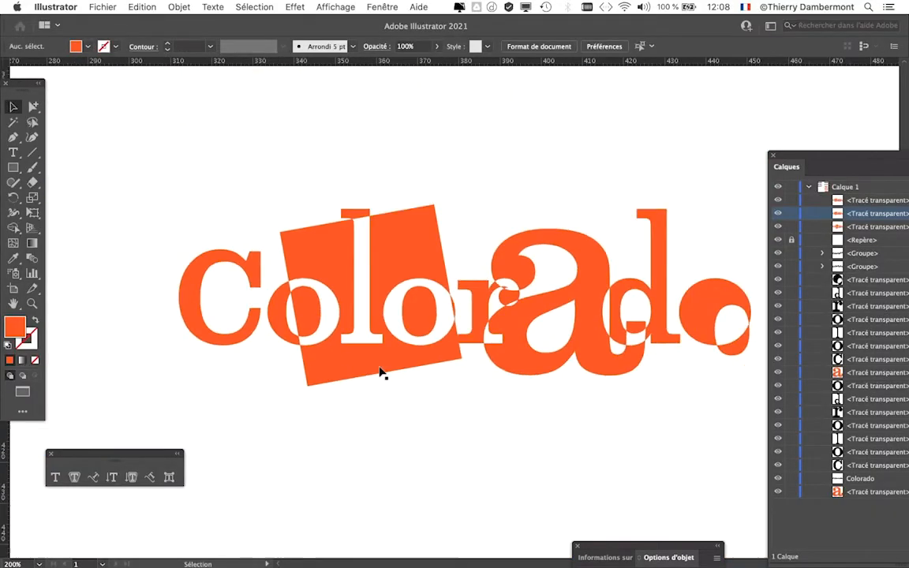
{"action": "scroll", "coordinate": [384, 362], "scroll_direction": "up", "scroll_amount": 1}
{"action": "left_click_drag", "start_coordinate": [366, 319], "coordinate": [300, 291]}
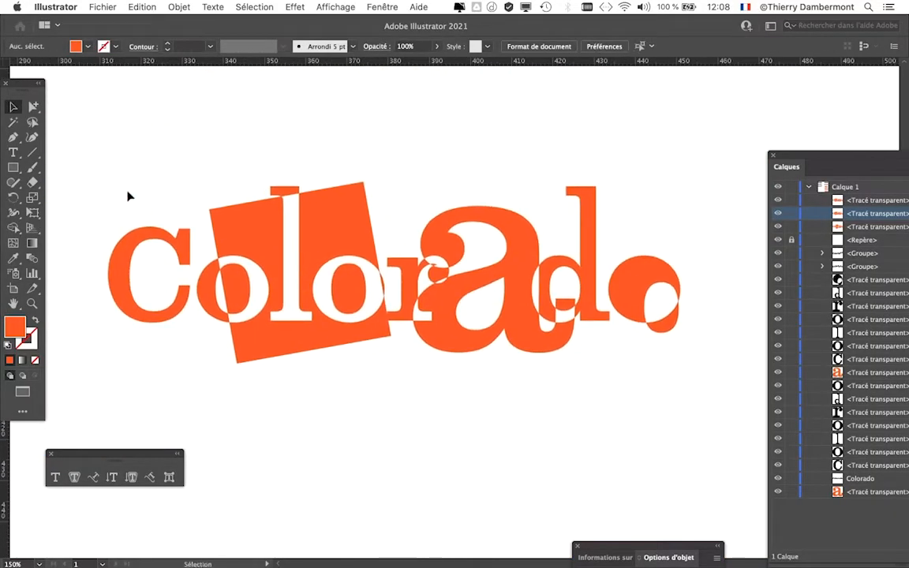
{"action": "key", "text": "super+a"}
{"action": "left_click", "coordinate": [179, 7]}
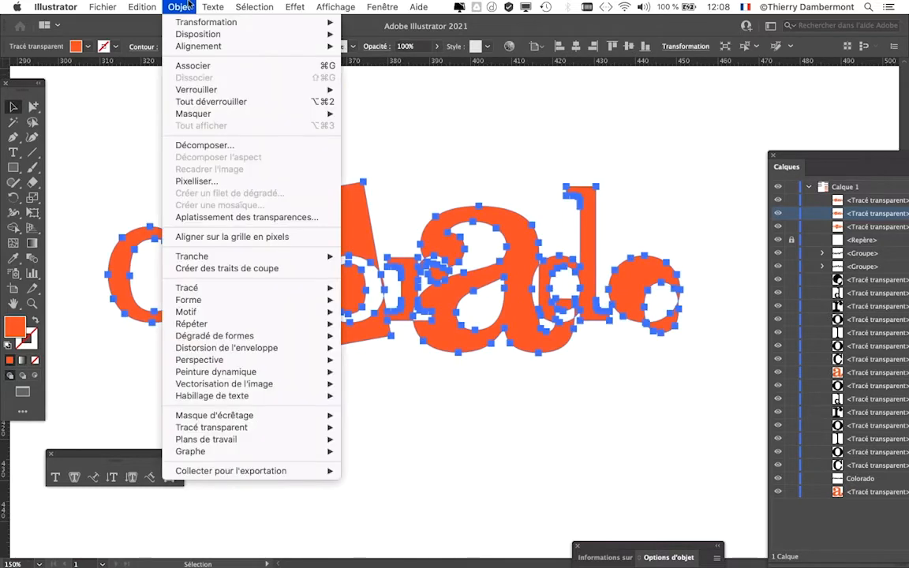
{"action": "left_click", "coordinate": [217, 182]}
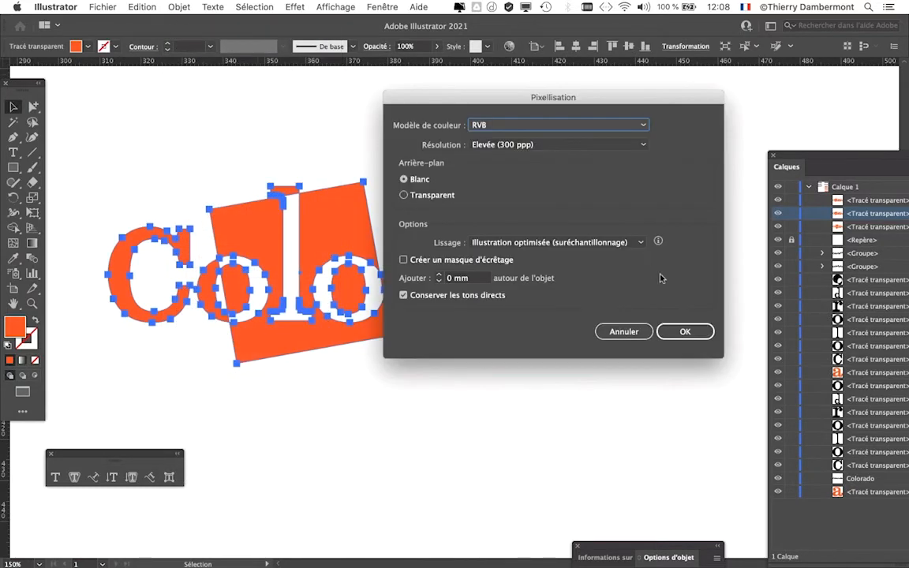
{"action": "left_click", "coordinate": [685, 333]}
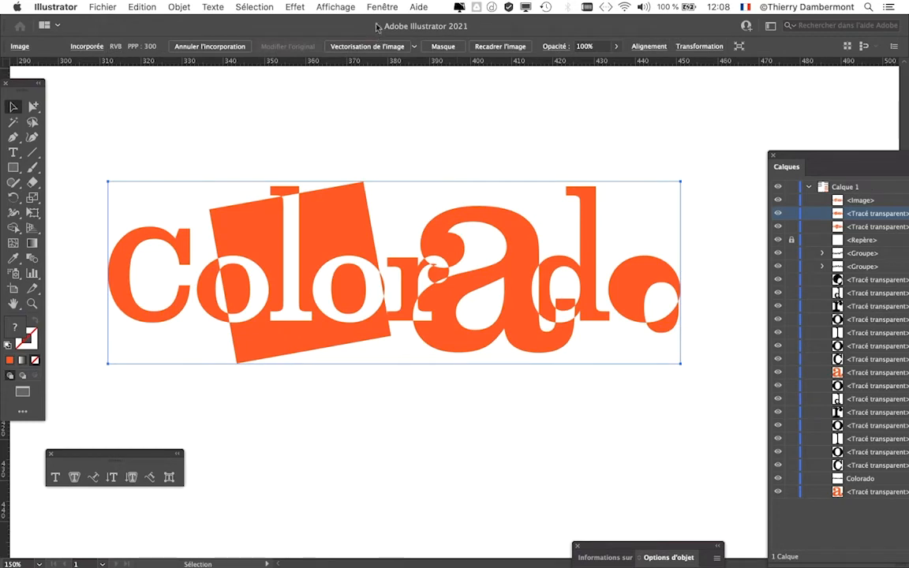
Check the rasterized logo's edges up close and open its image tracing settings (Vectorisation de l'image) beside the artwork.
{"action": "scroll", "coordinate": [436, 259], "scroll_direction": "up", "scroll_amount": 10}
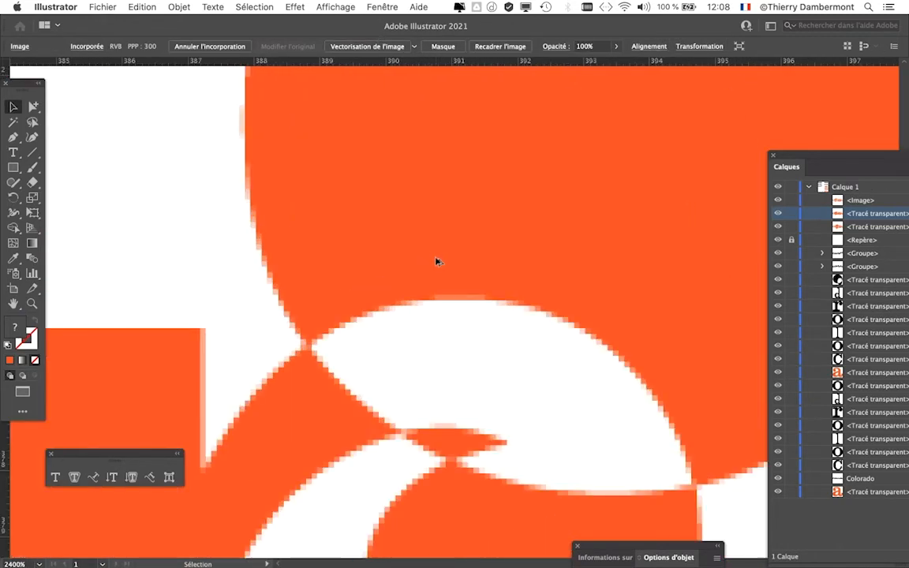
{"action": "scroll", "coordinate": [437, 260], "scroll_direction": "down", "scroll_amount": 8}
{"action": "scroll", "coordinate": [437, 261], "scroll_direction": "down", "scroll_amount": 3}
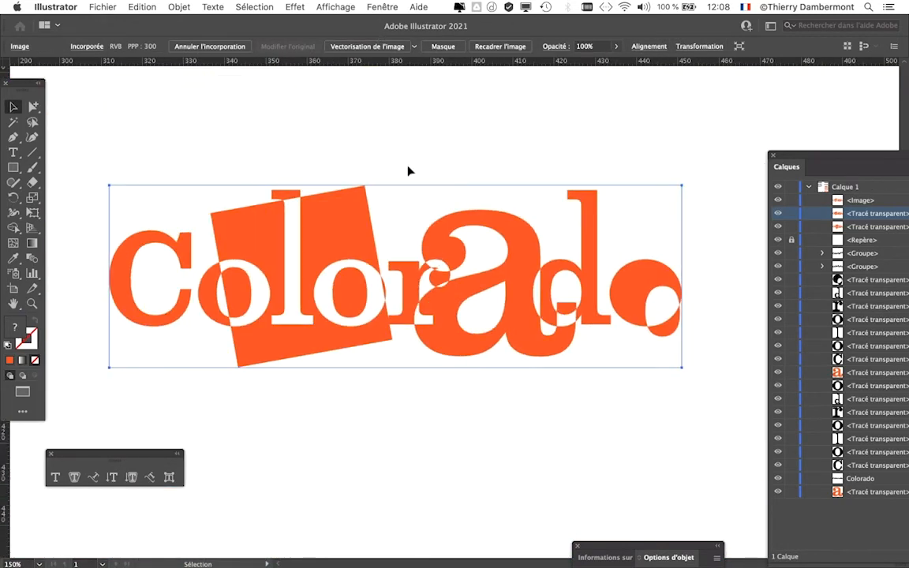
{"action": "left_click", "coordinate": [383, 6]}
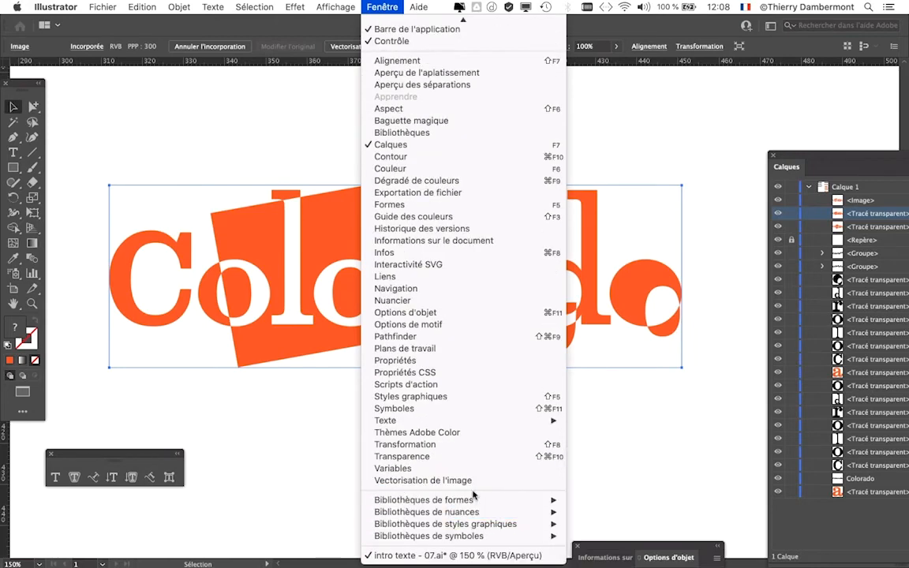
{"action": "left_click", "coordinate": [472, 480]}
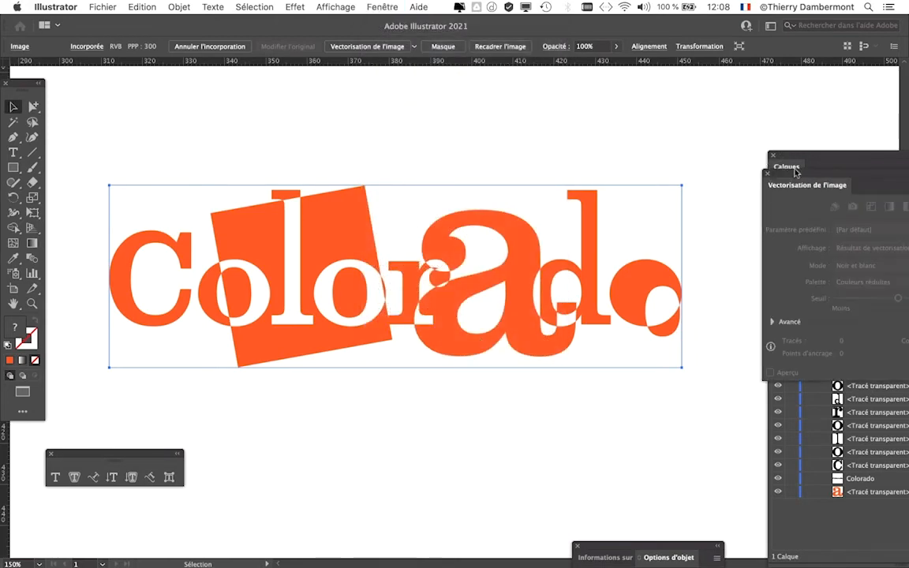
{"action": "left_click_drag", "start_coordinate": [796, 175], "coordinate": [484, 98]}
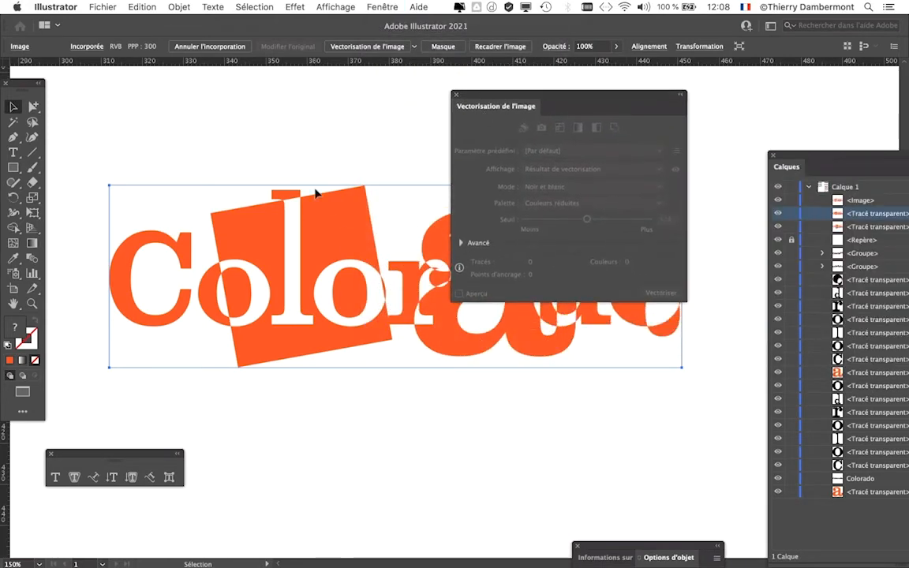
{"action": "left_click", "coordinate": [283, 153]}
{"action": "left_click", "coordinate": [302, 220]}
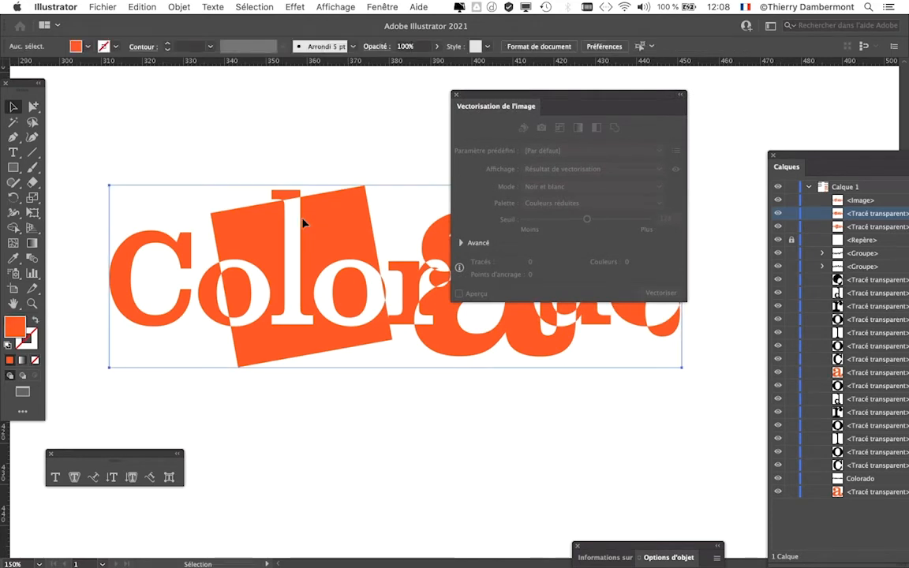
{"action": "left_click_drag", "start_coordinate": [485, 94], "coordinate": [526, 88]}
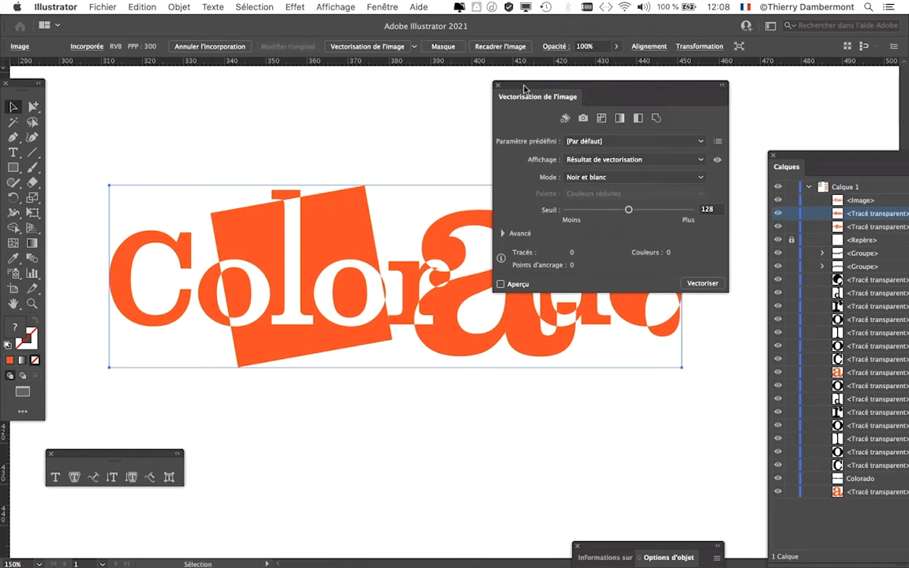
{"action": "left_click", "coordinate": [255, 141]}
{"action": "left_click", "coordinate": [256, 202]}
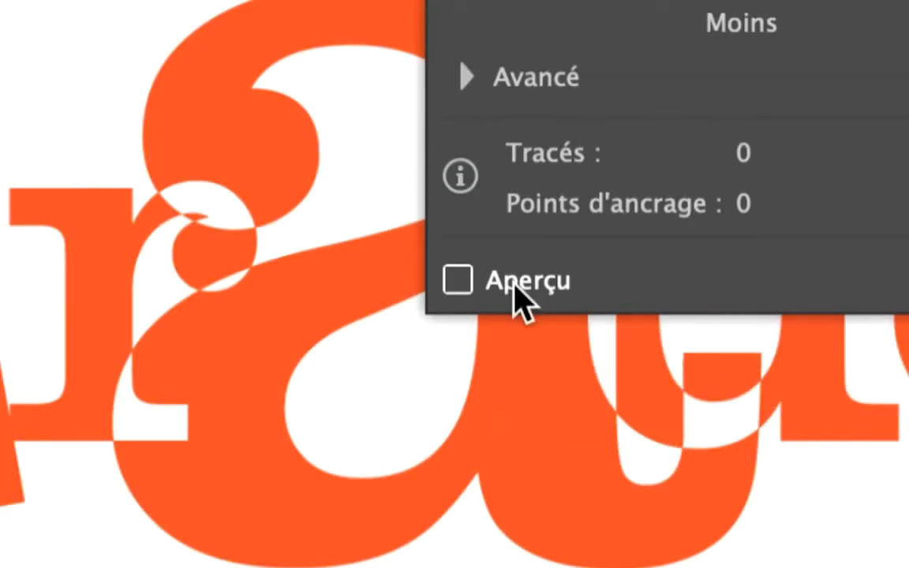
Preview the logo's black-and-white tracing and make it ignore white (Ignorer le blanc) in the advanced options.
{"action": "left_click", "coordinate": [514, 292]}
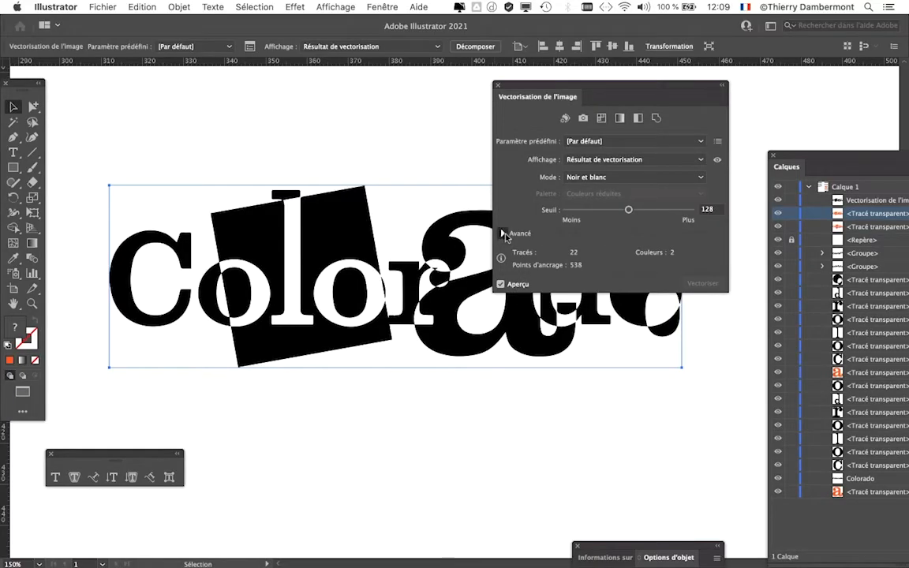
{"action": "left_click", "coordinate": [503, 234]}
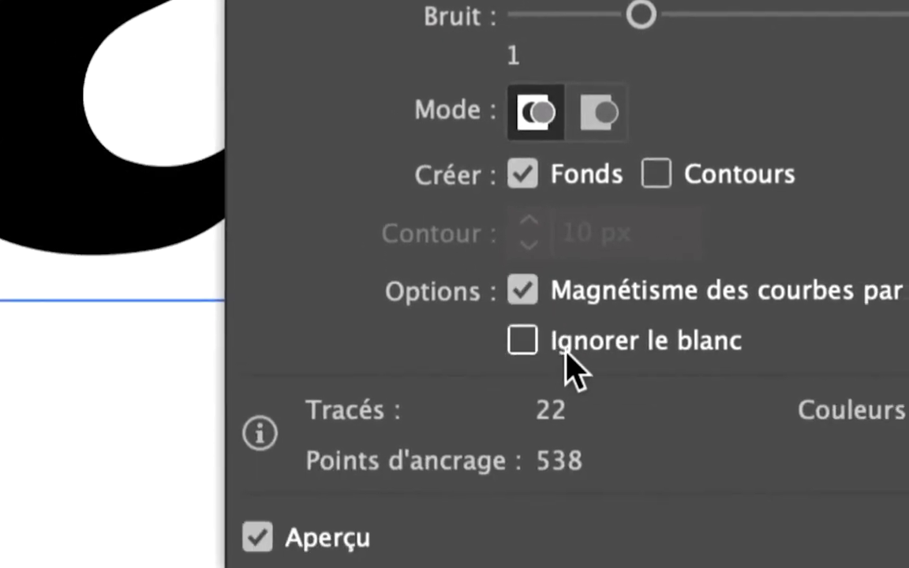
{"action": "left_click", "coordinate": [604, 352]}
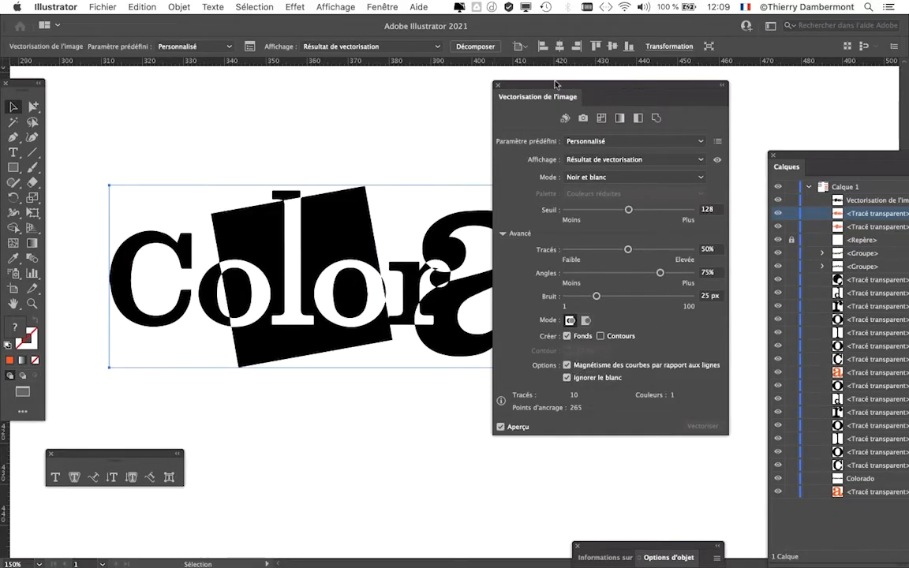
Uncover the traced logo and expand its image tracing into editable vector paths.
{"action": "left_click_drag", "start_coordinate": [560, 84], "coordinate": [707, 88]}
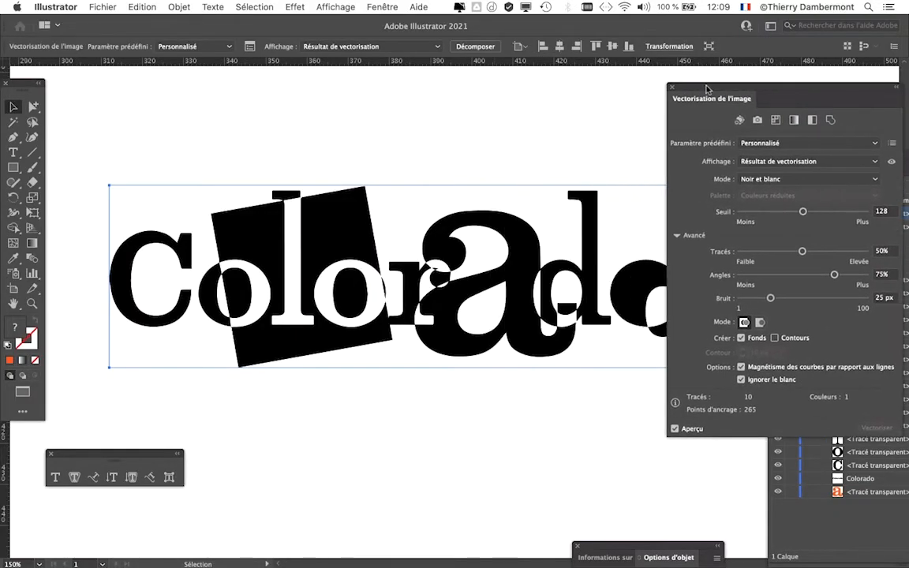
{"action": "left_click", "coordinate": [178, 6]}
{"action": "mouse_move", "coordinate": [225, 385]}
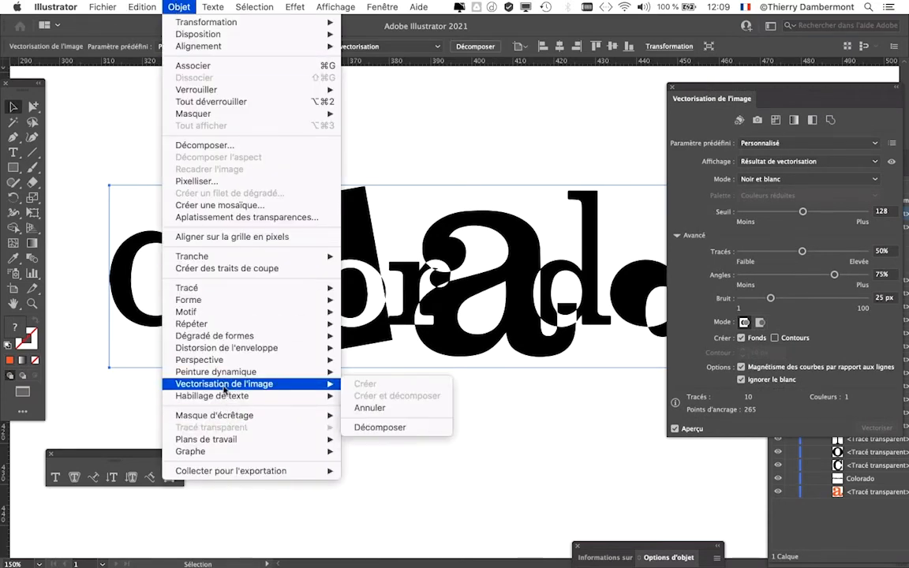
{"action": "left_click", "coordinate": [379, 427]}
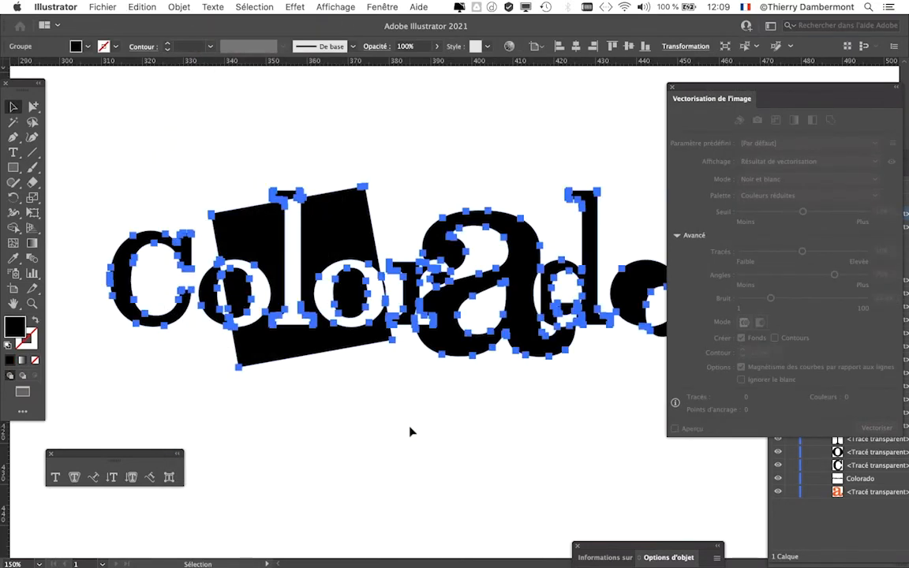
Check how the expanded logo is divided by selecting the square and the large a individually with the Group Selection tool.
{"action": "left_click", "coordinate": [37, 110]}
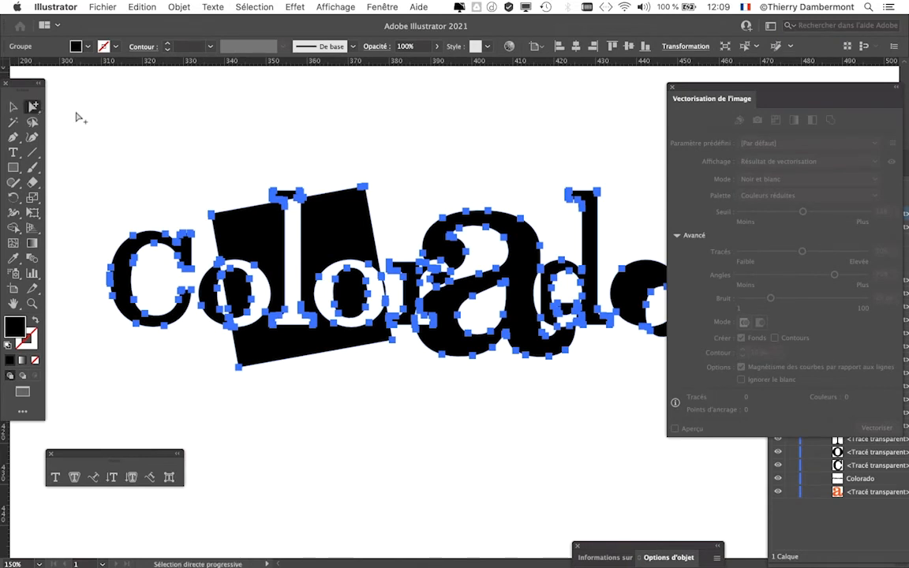
{"action": "left_click", "coordinate": [146, 143]}
{"action": "left_click", "coordinate": [243, 234]}
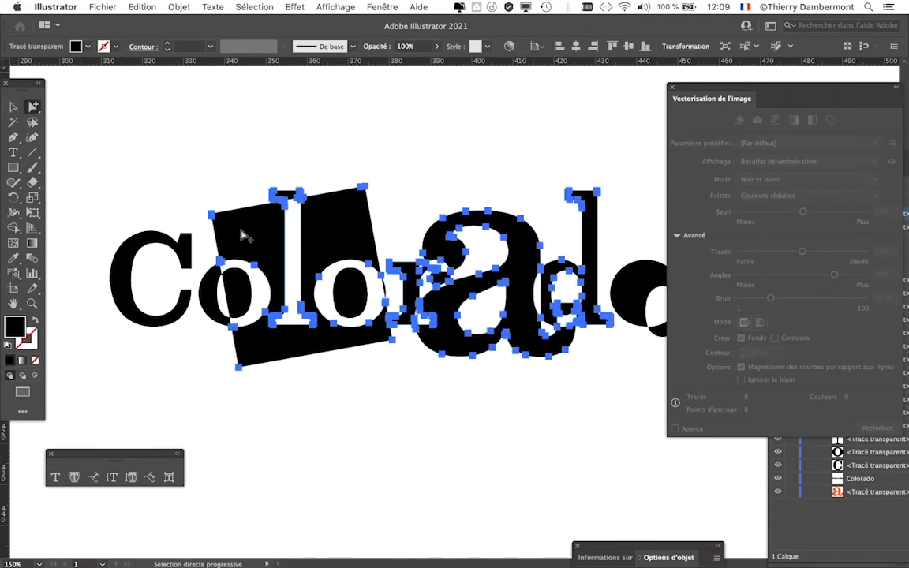
{"action": "left_click", "coordinate": [405, 195]}
{"action": "left_click", "coordinate": [494, 227]}
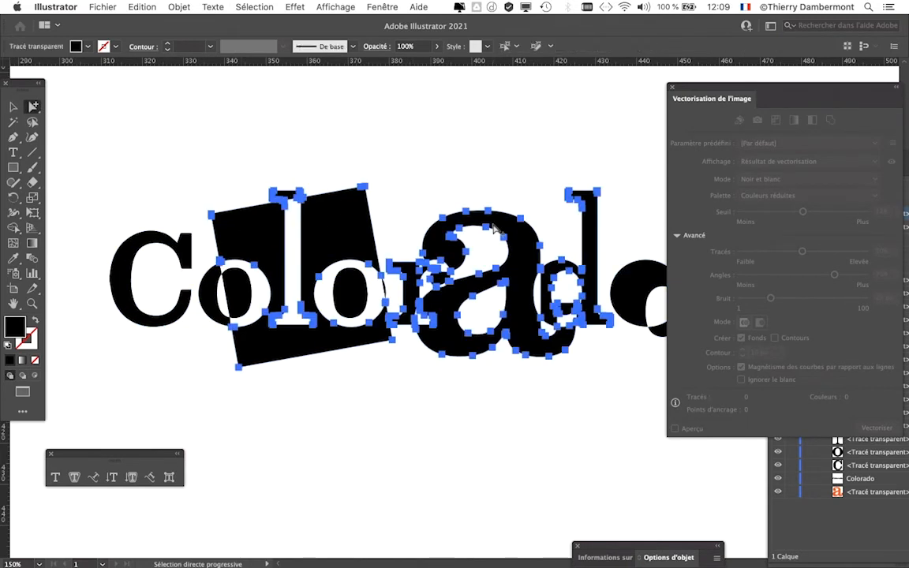
Test how the expanded logo is divided by trying to move individual letter pieces, undoing each move.
{"action": "left_click", "coordinate": [612, 173]}
{"action": "left_click_drag", "start_coordinate": [604, 299], "coordinate": [505, 270]}
{"action": "left_click", "coordinate": [533, 265]}
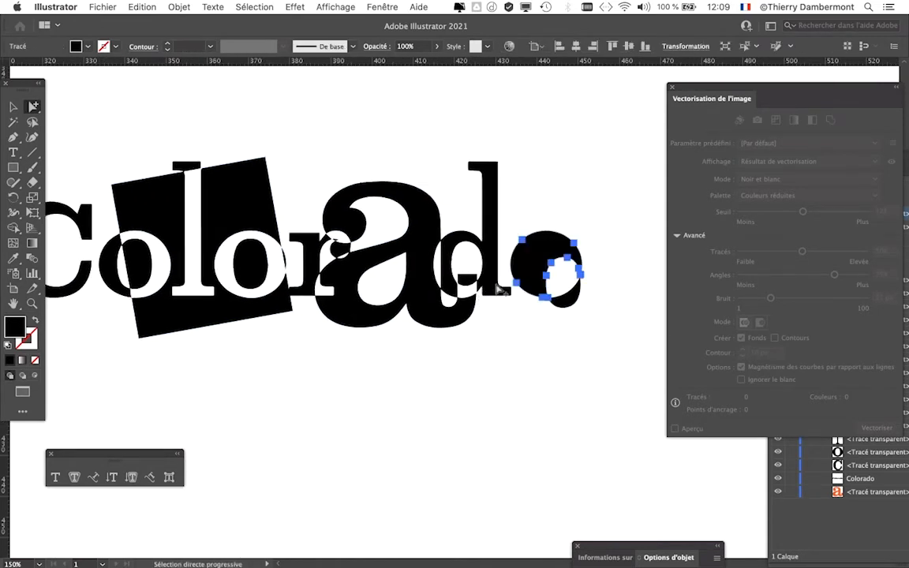
{"action": "left_click_drag", "start_coordinate": [498, 289], "coordinate": [508, 262]}
{"action": "key", "text": "super+z"}
{"action": "left_click_drag", "start_coordinate": [391, 353], "coordinate": [525, 384]}
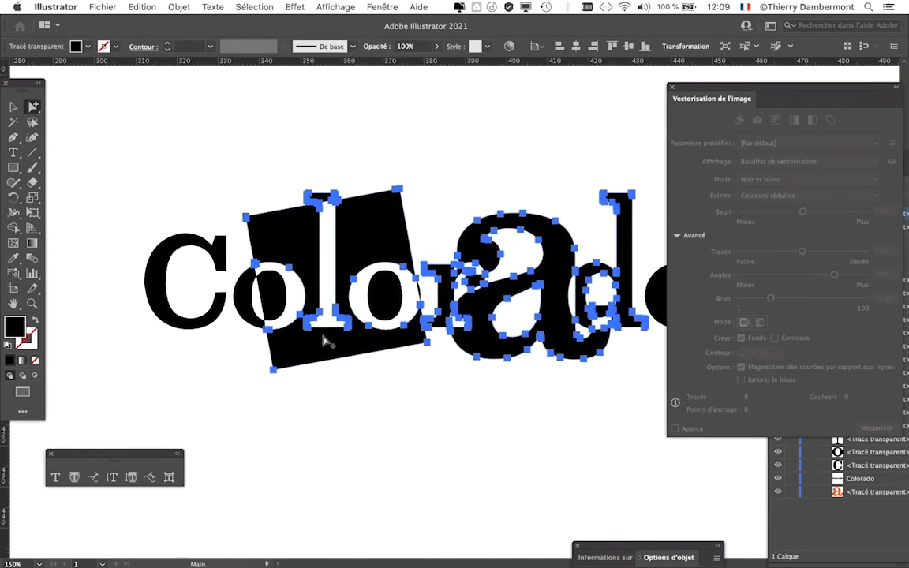
{"action": "left_click_drag", "start_coordinate": [241, 303], "coordinate": [222, 297]}
{"action": "key", "text": "super+z"}
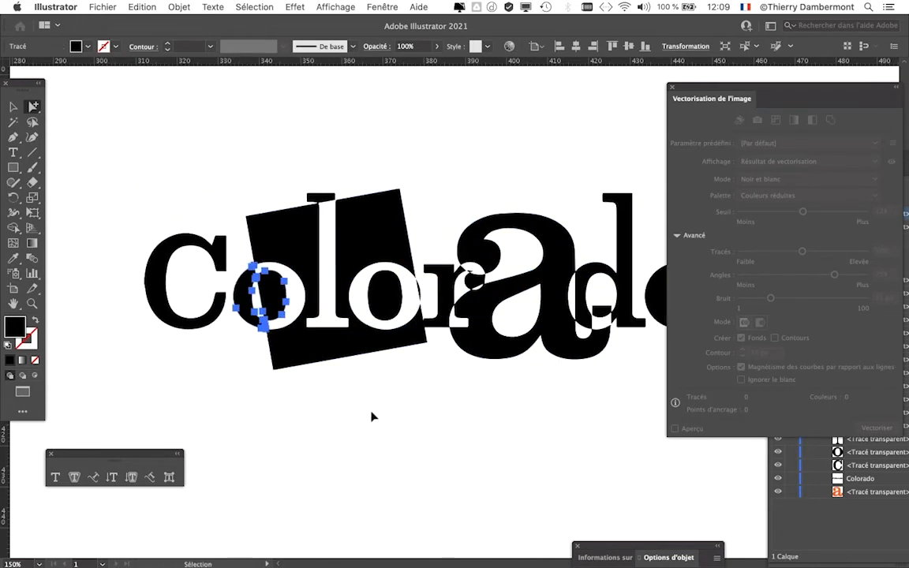
Undo the expansion of the image tracing and delete the black traced logo below the orange one.
{"action": "key", "text": "super+z"}
{"action": "key", "text": "super+minus"}
{"action": "key", "text": "super+minus"}
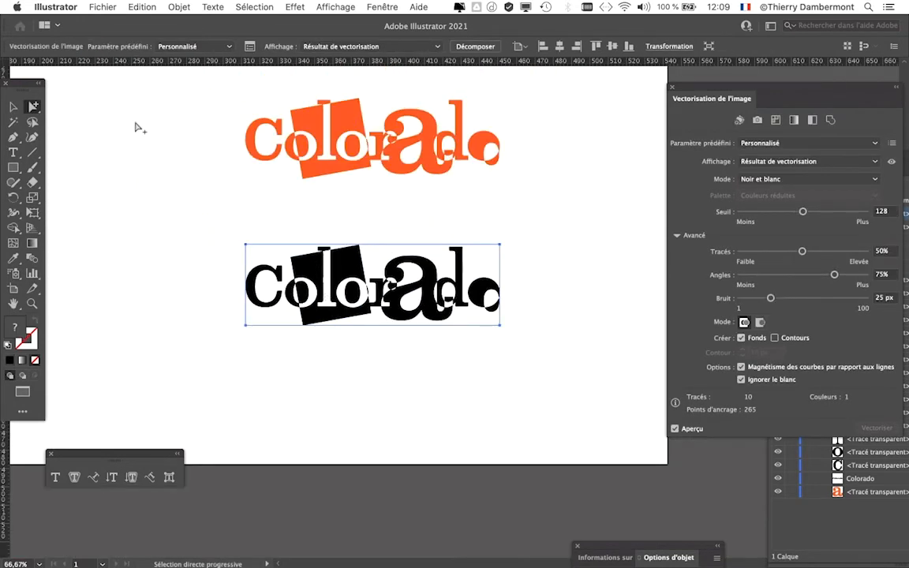
{"action": "left_click", "coordinate": [13, 107]}
{"action": "left_click_drag", "start_coordinate": [194, 230], "coordinate": [520, 350]}
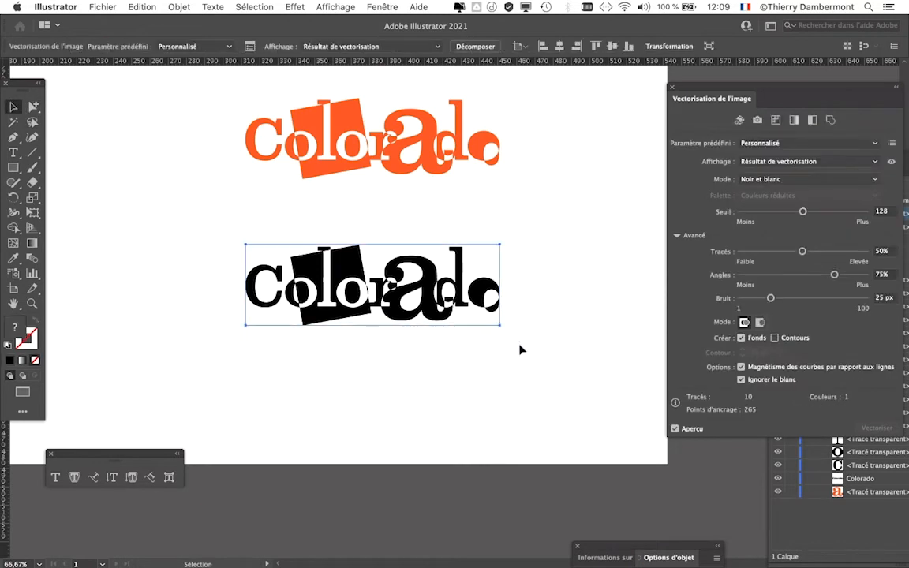
{"action": "key", "text": "Delete"}
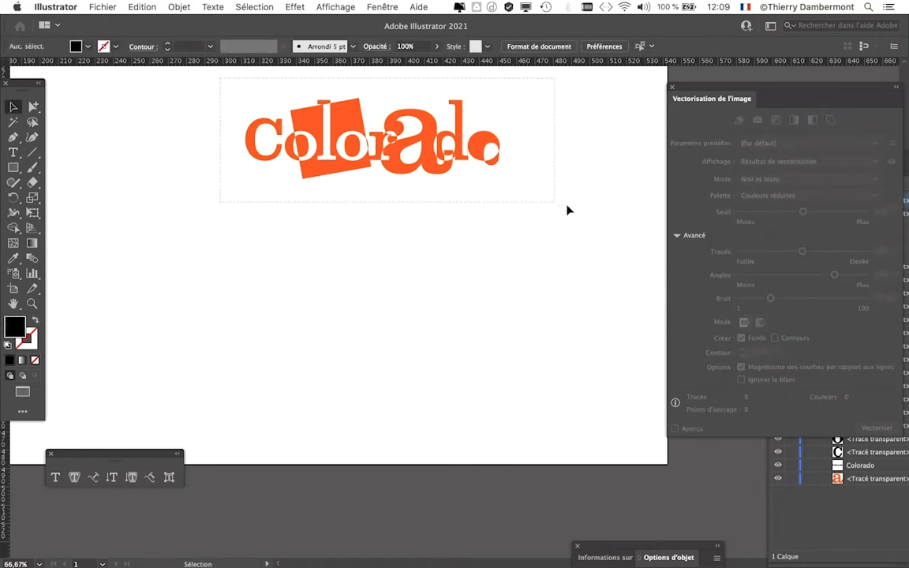
Duplicate the orange Colorado logo straight below the original and clear the image tracing settings away from the artwork.
{"action": "left_click", "coordinate": [435, 148]}
{"action": "left_click_drag", "start_coordinate": [435, 148], "coordinate": [435, 335]}
{"action": "left_click", "coordinate": [357, 373]}
{"action": "scroll", "coordinate": [355, 367], "scroll_direction": "up", "scroll_amount": 5}
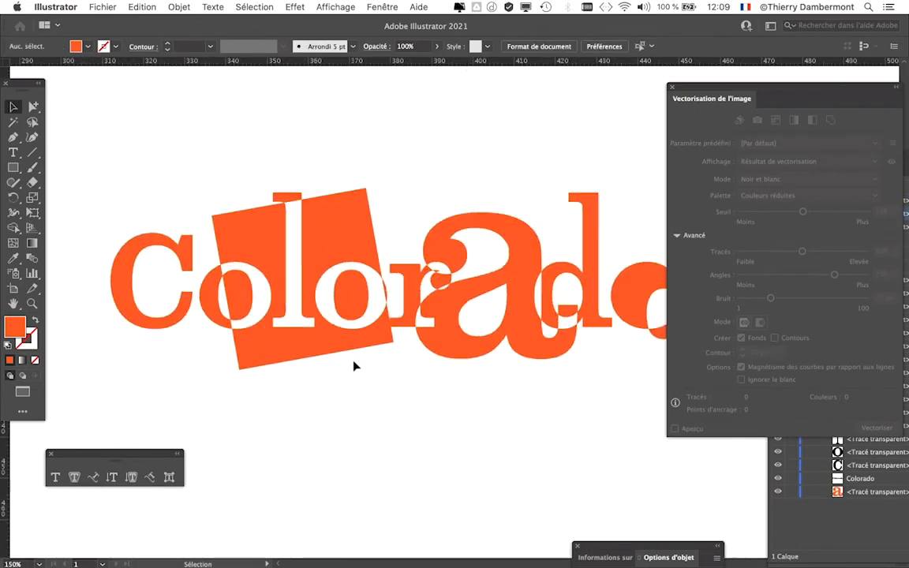
{"action": "mouse_move", "coordinate": [711, 100]}
{"action": "left_mouse_down"}
{"action": "mouse_move", "coordinate": [656, 200]}
{"action": "mouse_move", "coordinate": [588, 431]}
{"action": "left_mouse_up"}
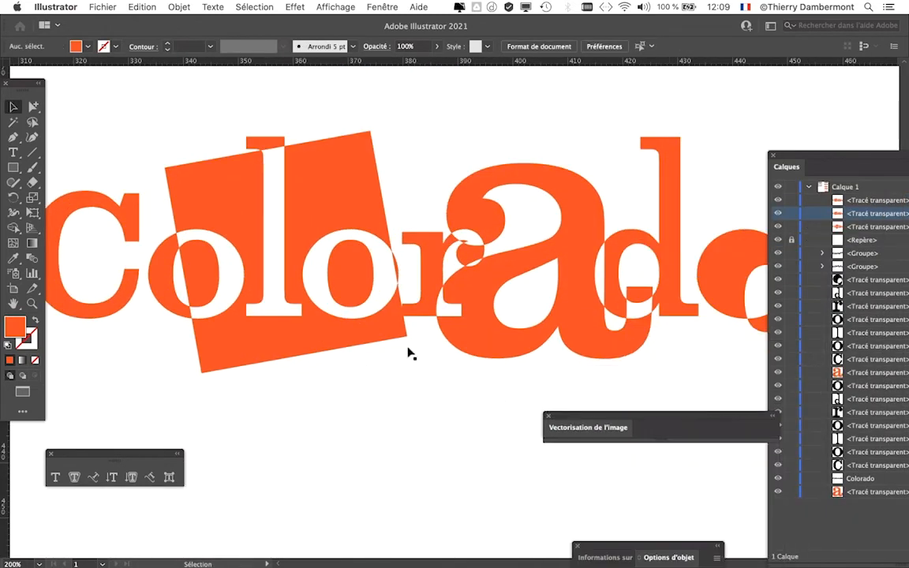
{"action": "scroll", "coordinate": [383, 334], "scroll_direction": "down", "scroll_amount": 1}
{"action": "scroll", "coordinate": [355, 313], "scroll_direction": "up", "scroll_amount": 1}
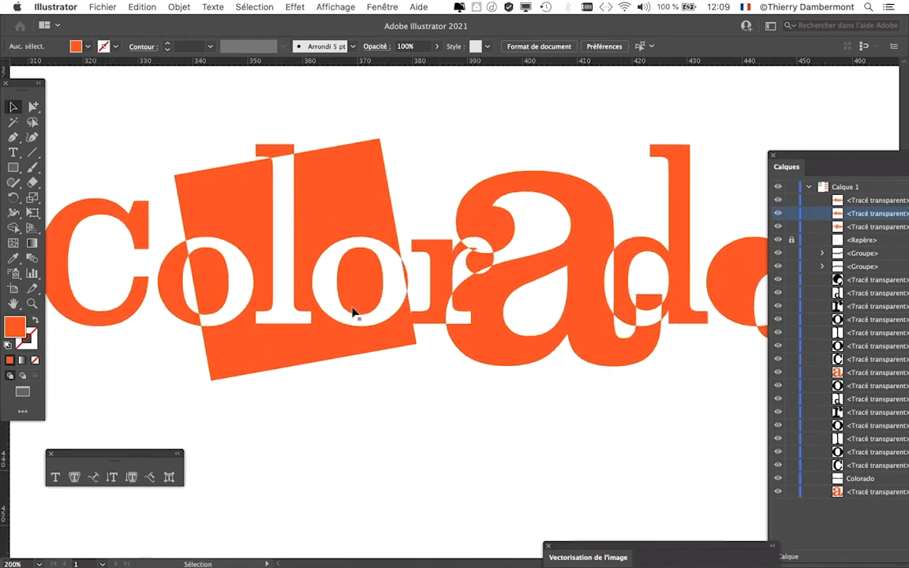
{"action": "scroll", "coordinate": [359, 305], "scroll_direction": "down", "scroll_amount": 1}
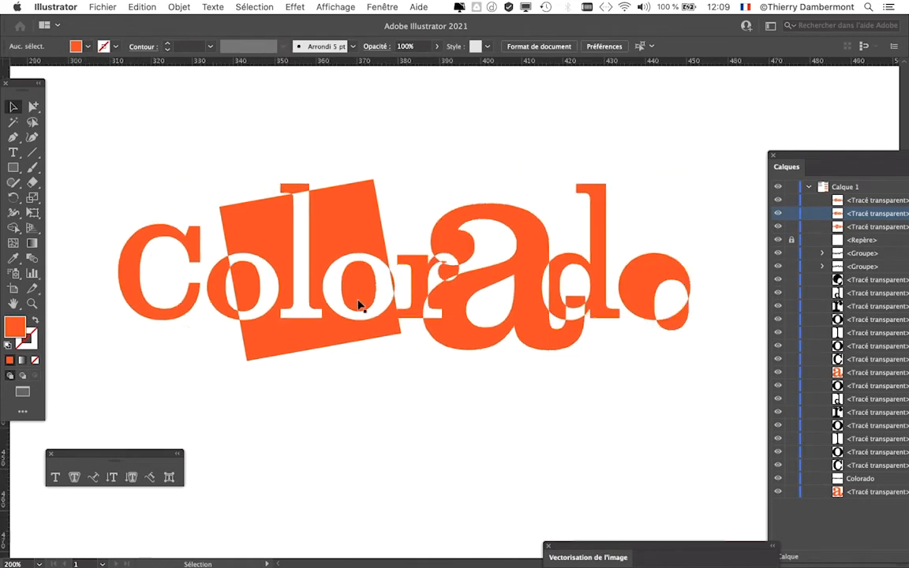
Apply a white (Blanc) stroke from the Nuancier swatches to the duplicated orange logo.
{"action": "key", "text": "super+a"}
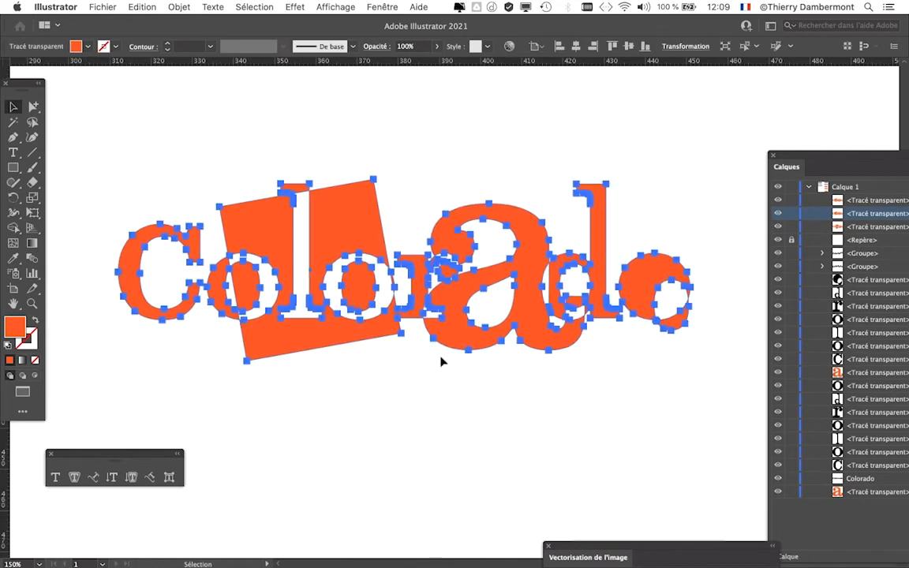
{"action": "left_click_drag", "start_coordinate": [27, 88], "coordinate": [48, 84]}
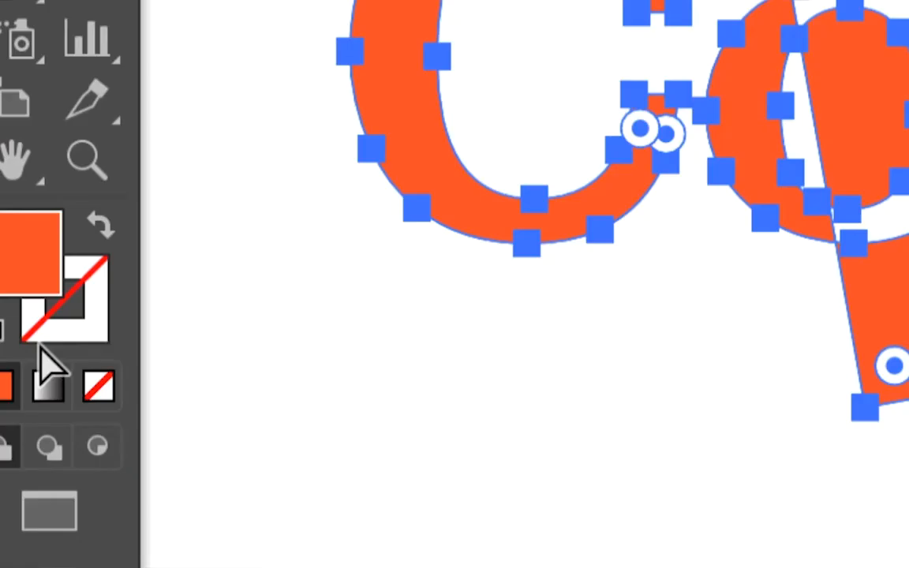
{"action": "left_click", "coordinate": [44, 343]}
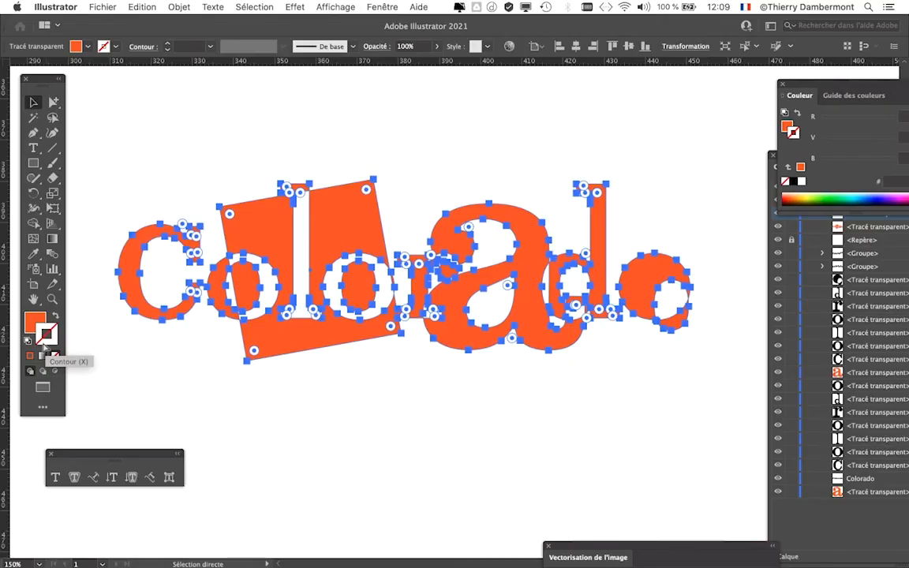
{"action": "left_click", "coordinate": [380, 6]}
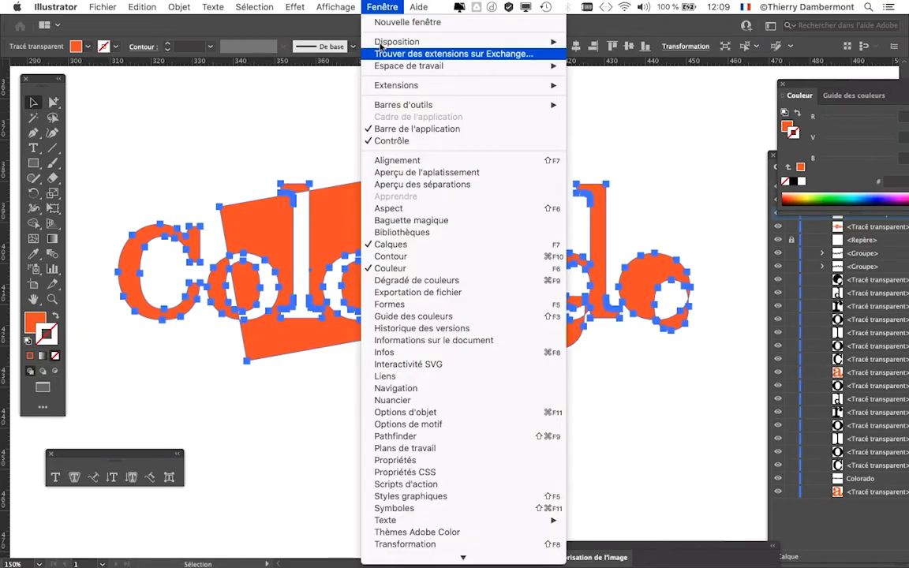
{"action": "left_click", "coordinate": [420, 401]}
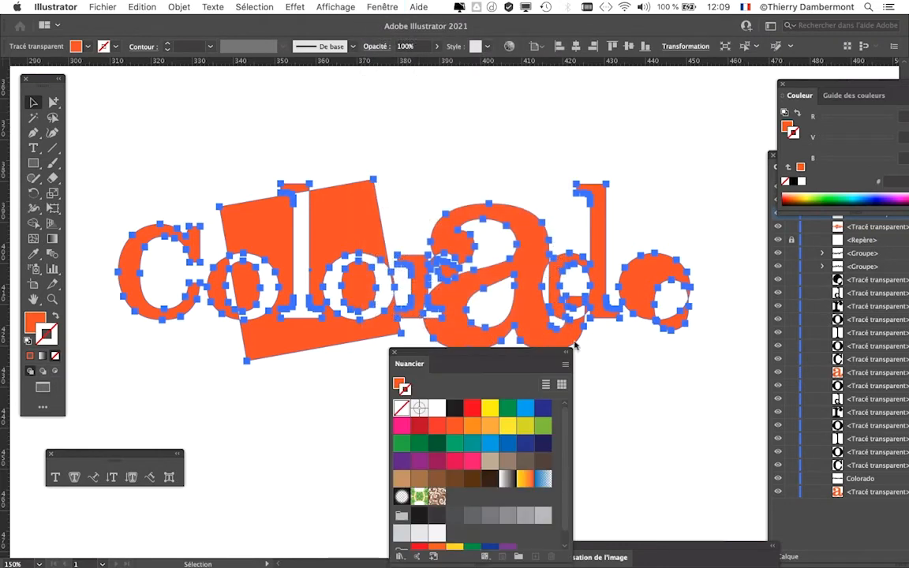
{"action": "left_click_drag", "start_coordinate": [487, 434], "coordinate": [690, 181]}
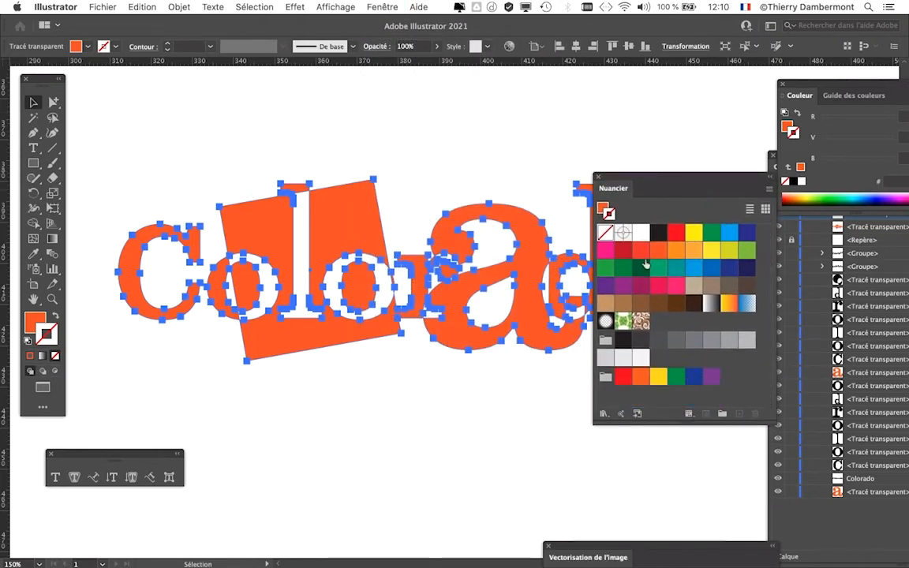
{"action": "left_click", "coordinate": [641, 233]}
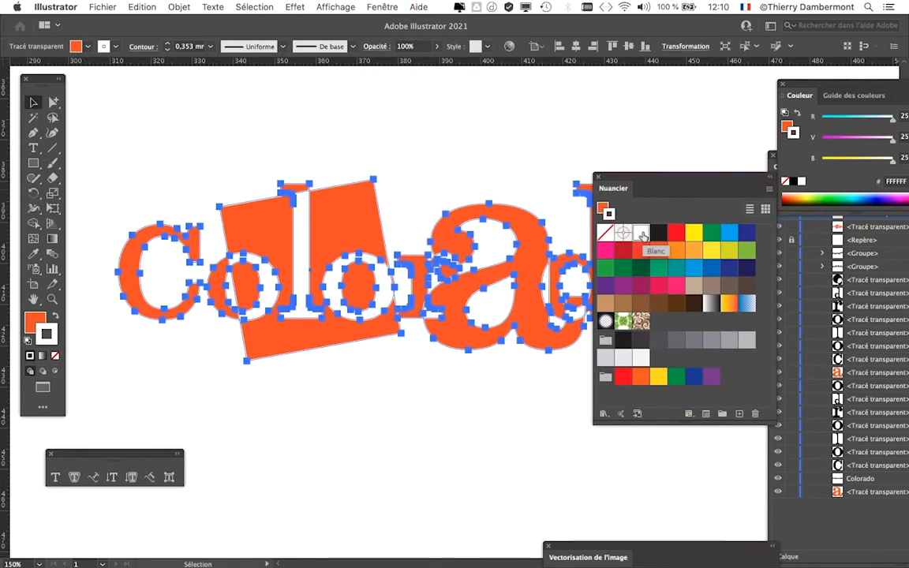
Examine up close how the white stroke separates the touching shapes around the r, the large a and the first o.
{"action": "left_click_drag", "start_coordinate": [630, 180], "coordinate": [440, 404]}
{"action": "scroll", "coordinate": [473, 255], "scroll_direction": "up", "scroll_amount": 2}
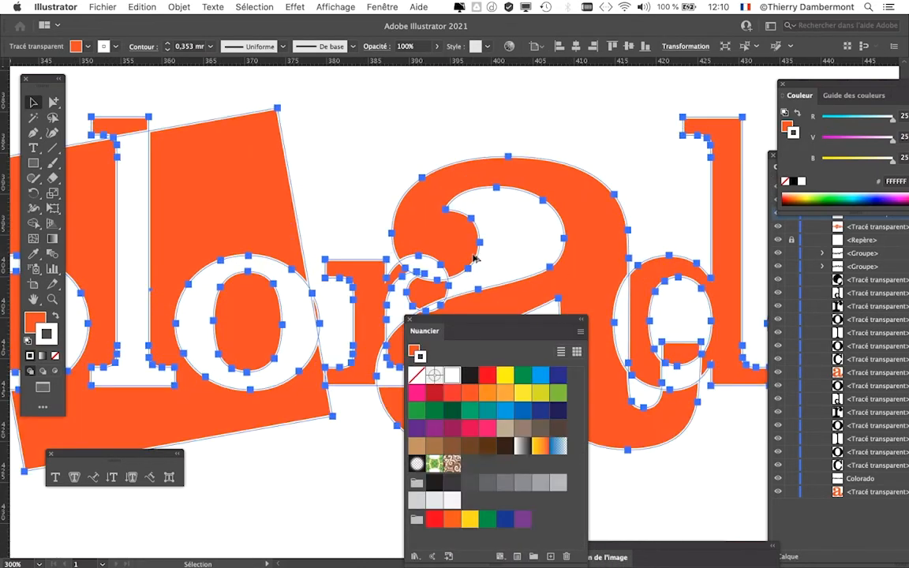
{"action": "left_click", "coordinate": [354, 211]}
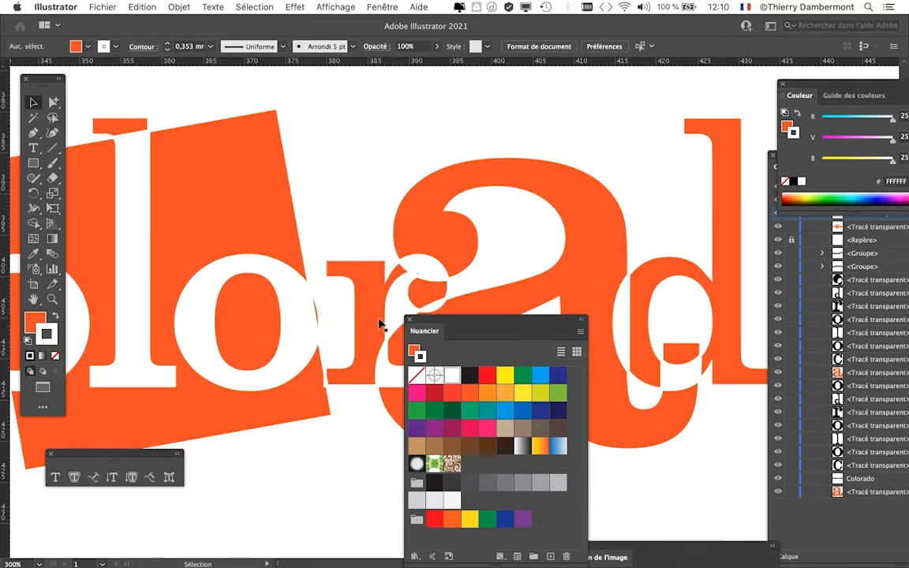
{"action": "scroll", "coordinate": [415, 278], "scroll_direction": "up", "scroll_amount": 2}
{"action": "scroll", "coordinate": [323, 273], "scroll_direction": "down", "scroll_amount": 1}
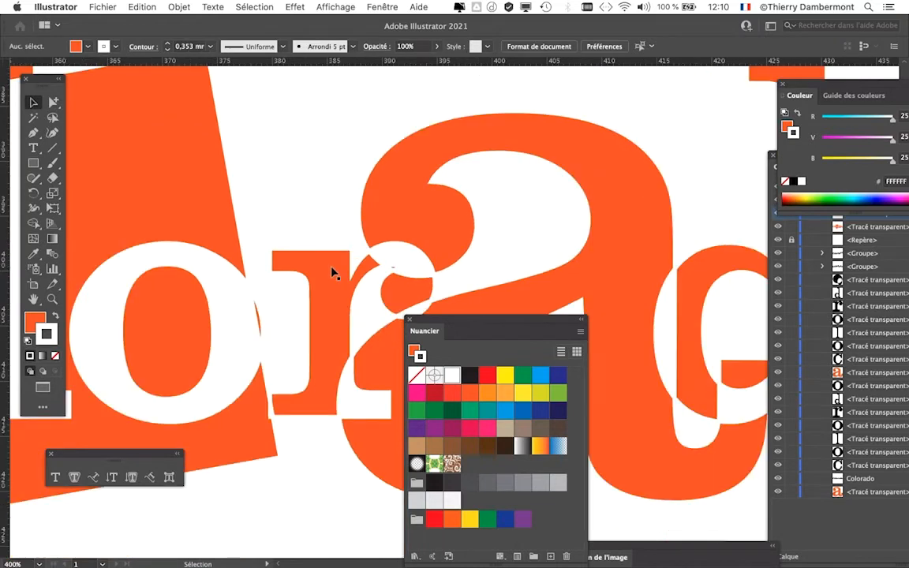
{"action": "left_click_drag", "start_coordinate": [251, 269], "coordinate": [320, 248]}
{"action": "scroll", "coordinate": [321, 233], "scroll_direction": "up", "scroll_amount": 2}
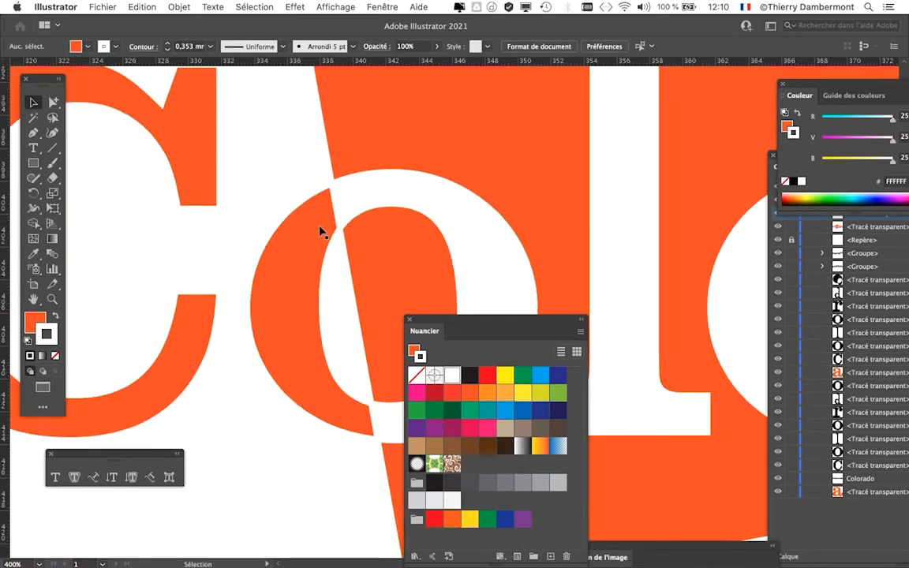
{"action": "scroll", "coordinate": [349, 207], "scroll_direction": "down", "scroll_amount": 4}
{"action": "scroll", "coordinate": [343, 215], "scroll_direction": "down", "scroll_amount": 1}
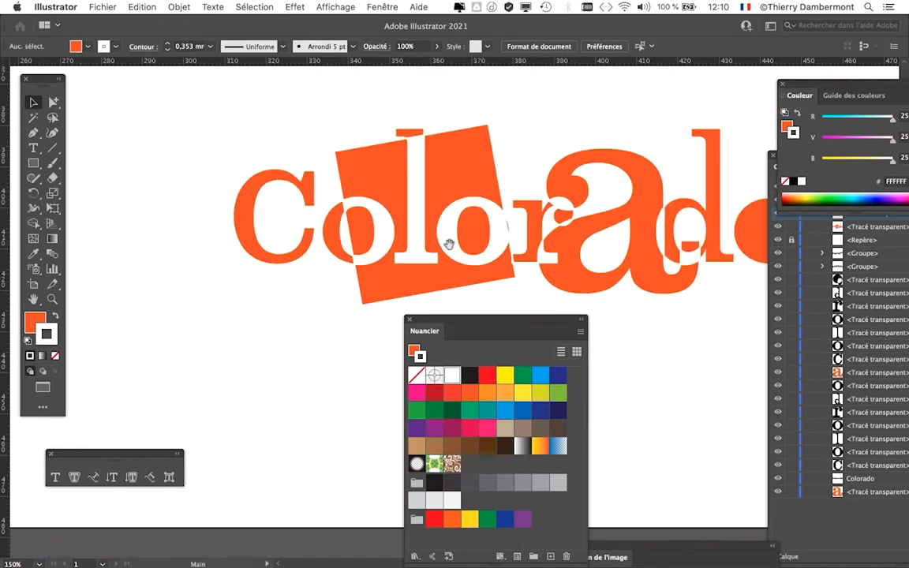
{"action": "left_click_drag", "start_coordinate": [449, 243], "coordinate": [334, 242]}
Set the stroke weight (Graisse) of the duplicated logo to 0,25 mm and check the gaps around the r.
{"action": "left_click_drag", "start_coordinate": [133, 92], "coordinate": [766, 333]}
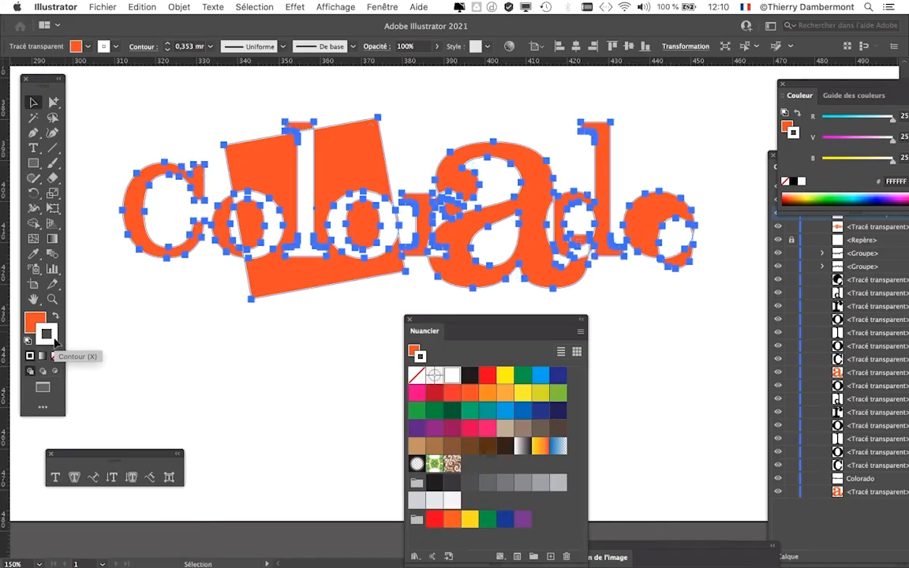
{"action": "left_click", "coordinate": [382, 7]}
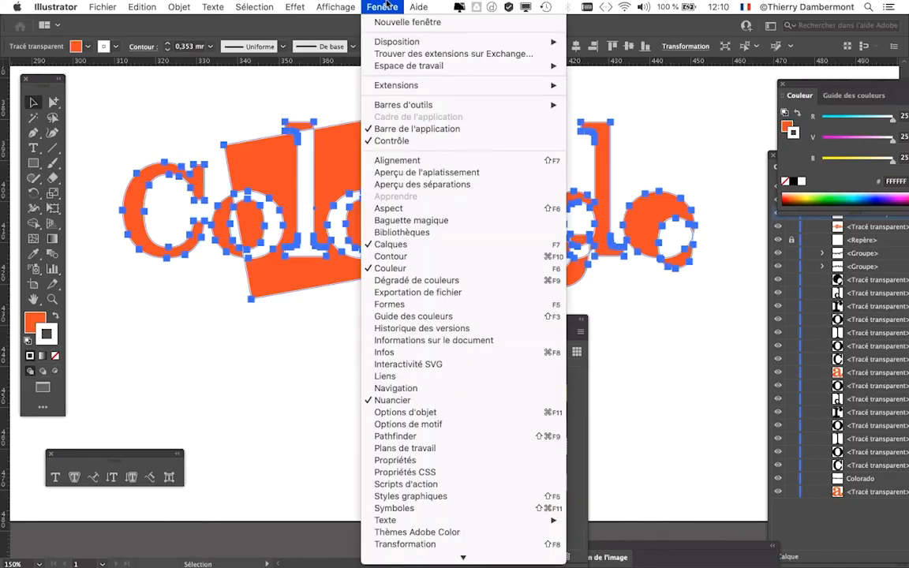
{"action": "left_click", "coordinate": [396, 258]}
{"action": "left_click_drag", "start_coordinate": [634, 307], "coordinate": [582, 117]}
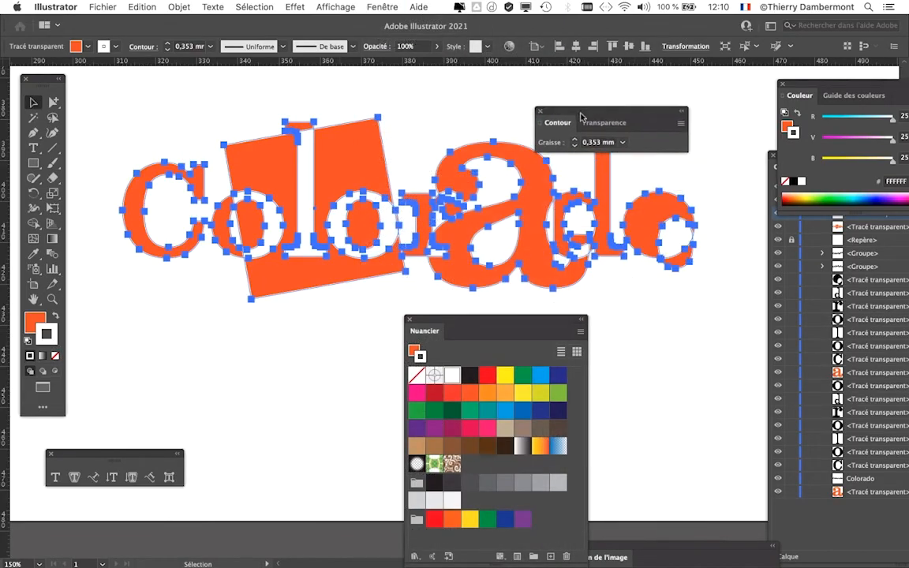
{"action": "key", "text": "a"}
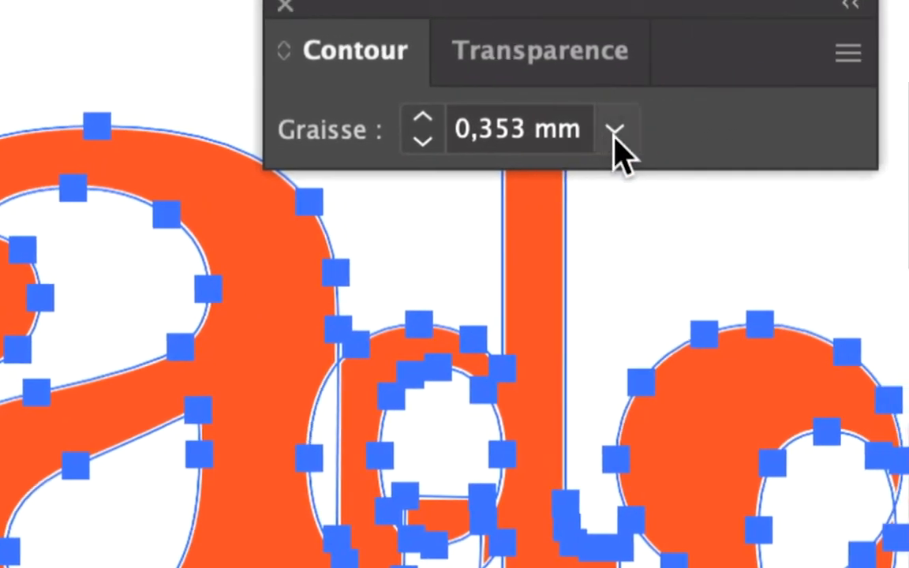
{"action": "left_click", "coordinate": [615, 132]}
{"action": "left_click", "coordinate": [629, 235]}
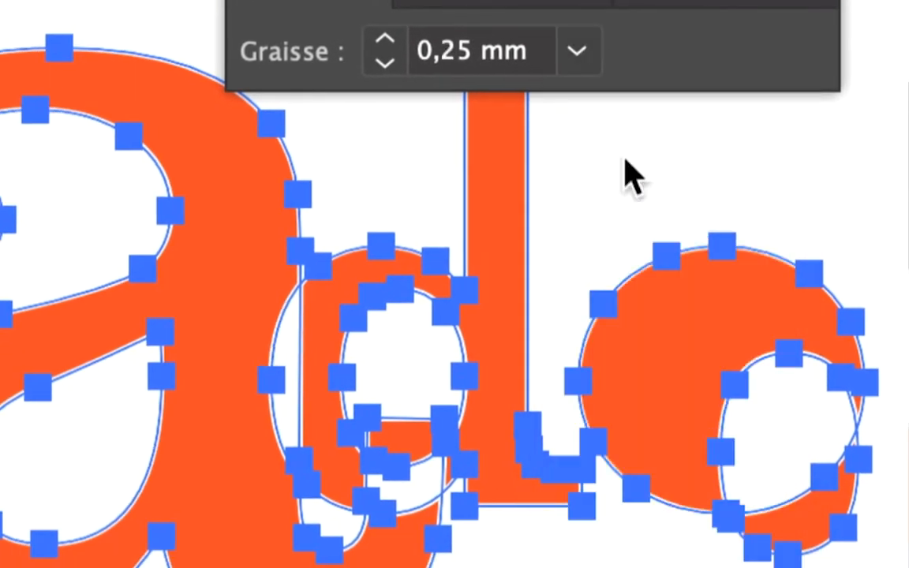
{"action": "left_click", "coordinate": [620, 178]}
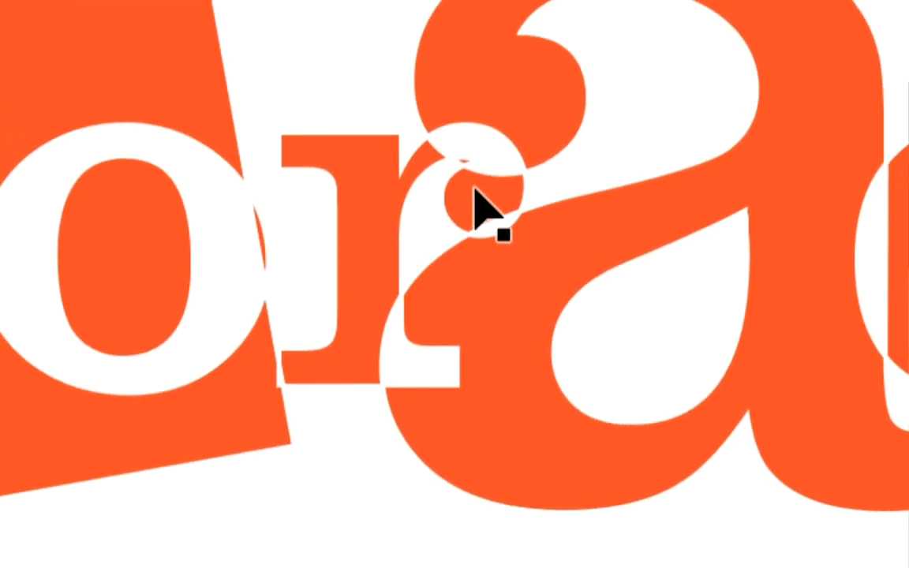
{"action": "scroll", "coordinate": [106, 200], "scroll_direction": "up", "scroll_amount": 2}
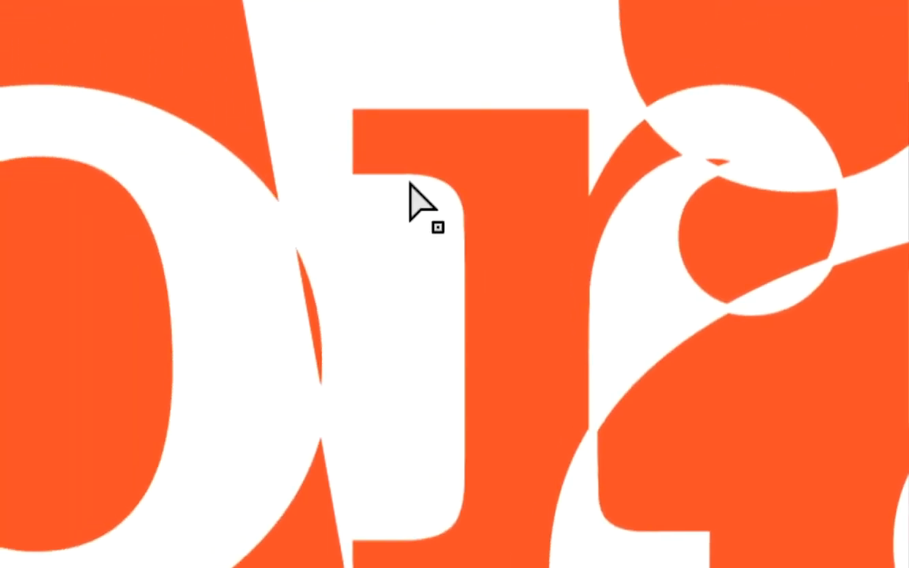
{"action": "scroll", "coordinate": [408, 182], "scroll_direction": "down", "scroll_amount": 3}
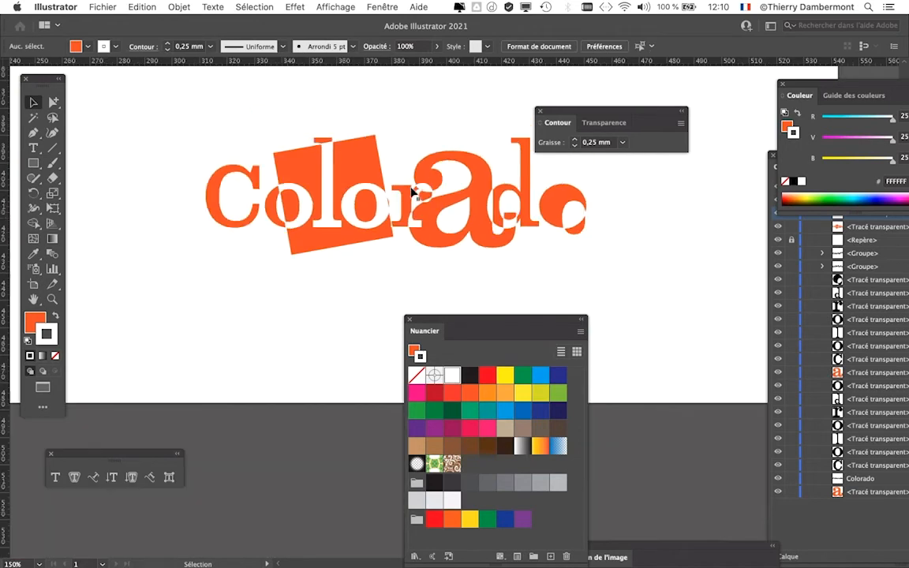
Rasterize the white-stroked logo in RVB at Elevée (300 ppp) with a white background and optimized illustration smoothing.
{"action": "left_click_drag", "start_coordinate": [574, 111], "coordinate": [697, 90]}
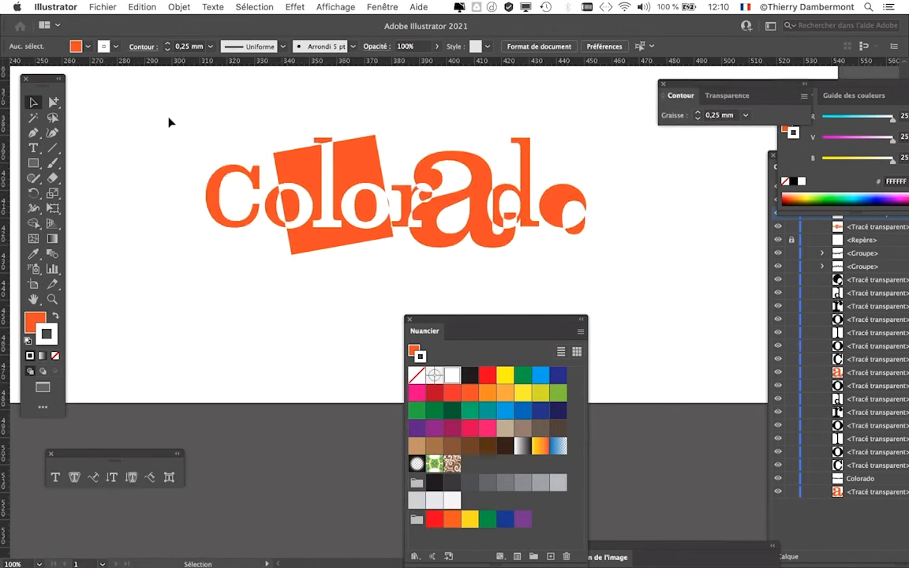
{"action": "left_click_drag", "start_coordinate": [168, 122], "coordinate": [629, 263]}
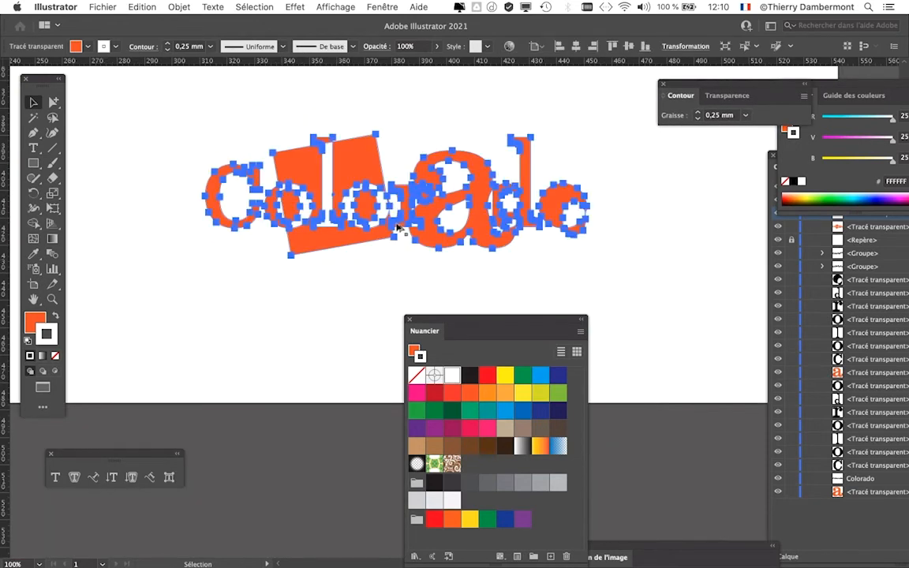
{"action": "scroll", "coordinate": [397, 225], "scroll_direction": "up", "scroll_amount": 1}
{"action": "left_click_drag", "start_coordinate": [389, 205], "coordinate": [352, 231]}
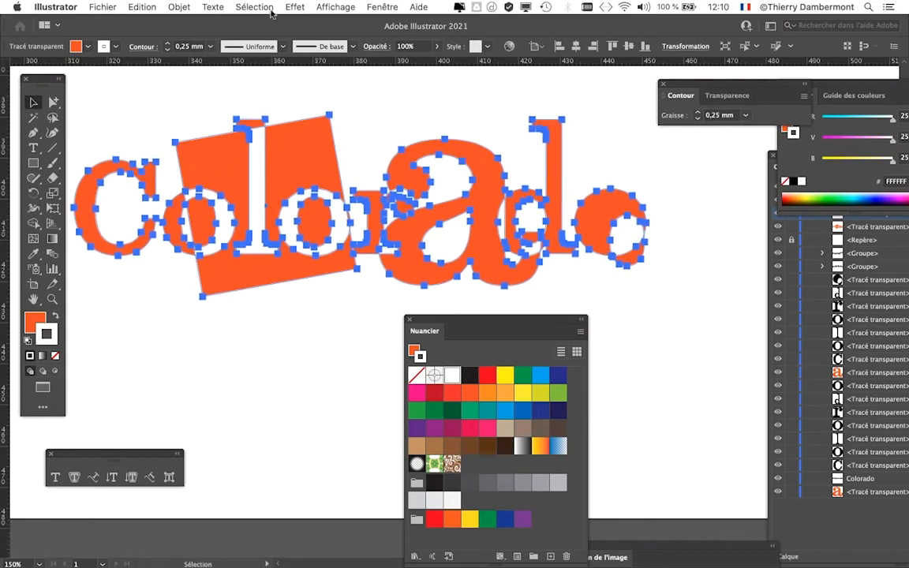
{"action": "left_click", "coordinate": [178, 8]}
{"action": "left_click", "coordinate": [229, 166]}
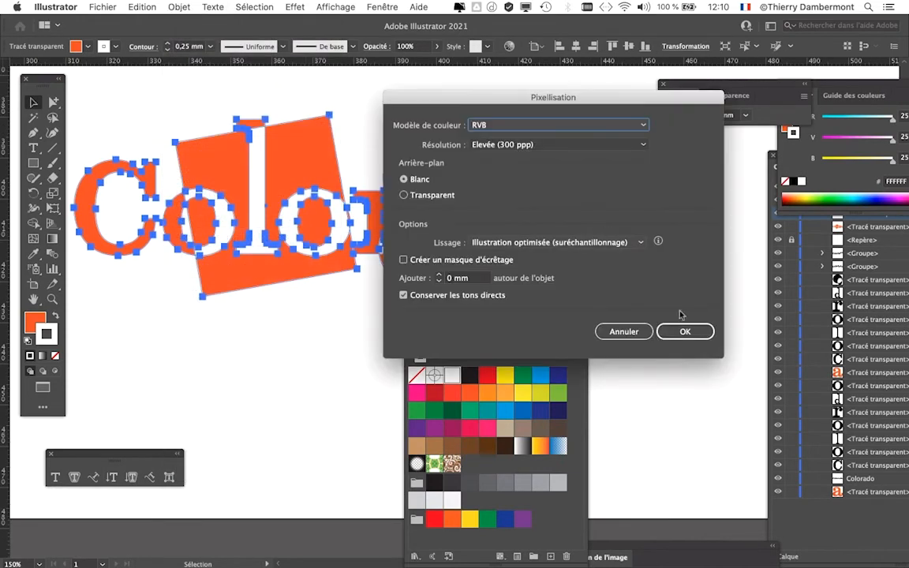
{"action": "left_click", "coordinate": [698, 330]}
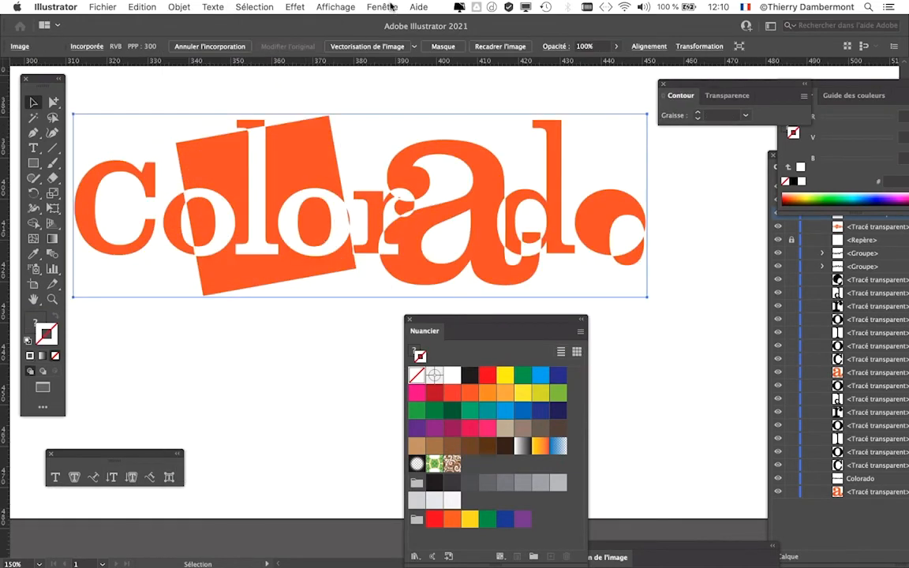
Show the Vectorisation de l'image panel and reselect the rasterized Colorado logo for tracing.
{"action": "left_click", "coordinate": [391, 6]}
{"action": "left_click", "coordinate": [388, 7]}
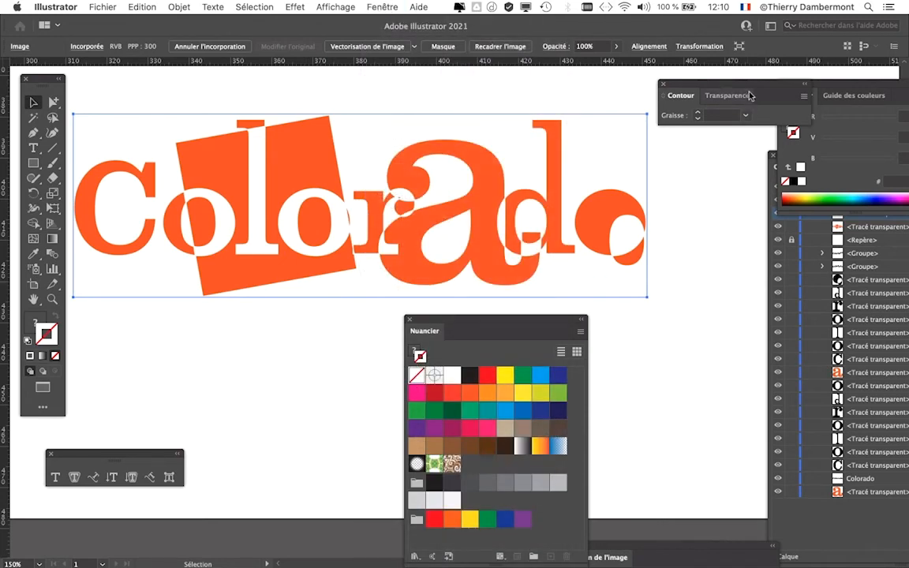
{"action": "left_click", "coordinate": [403, 8]}
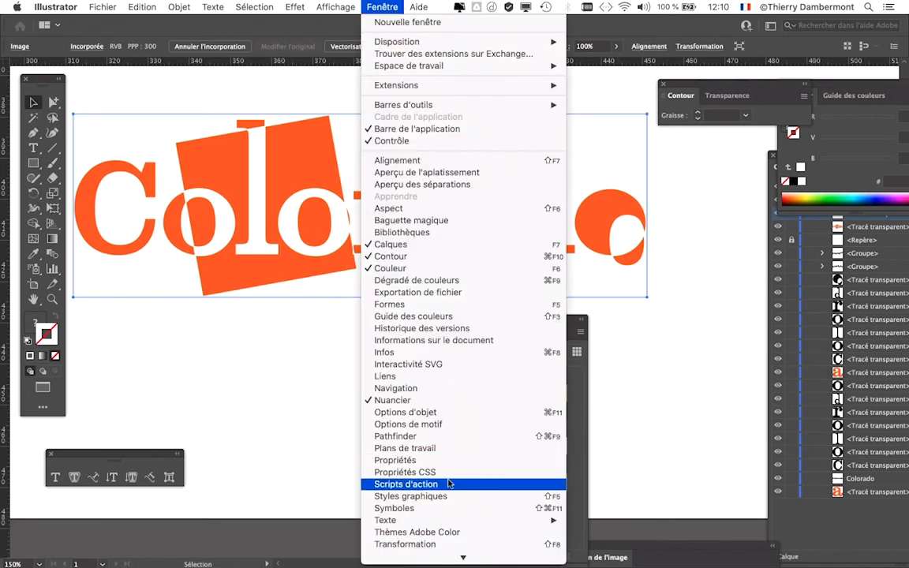
{"action": "scroll", "coordinate": [443, 474], "scroll_direction": "down", "scroll_amount": 3}
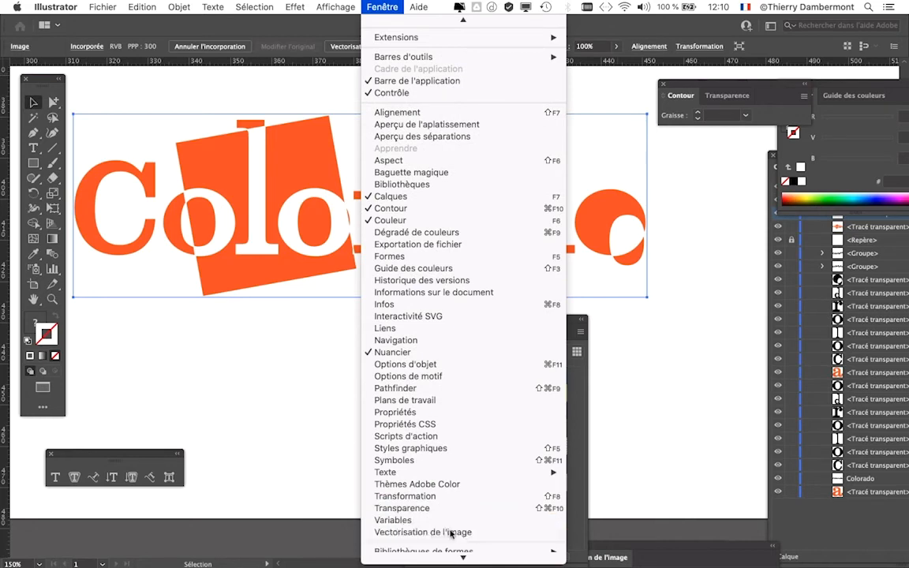
{"action": "left_click", "coordinate": [449, 532]}
{"action": "left_click_drag", "start_coordinate": [577, 218], "coordinate": [564, 97]}
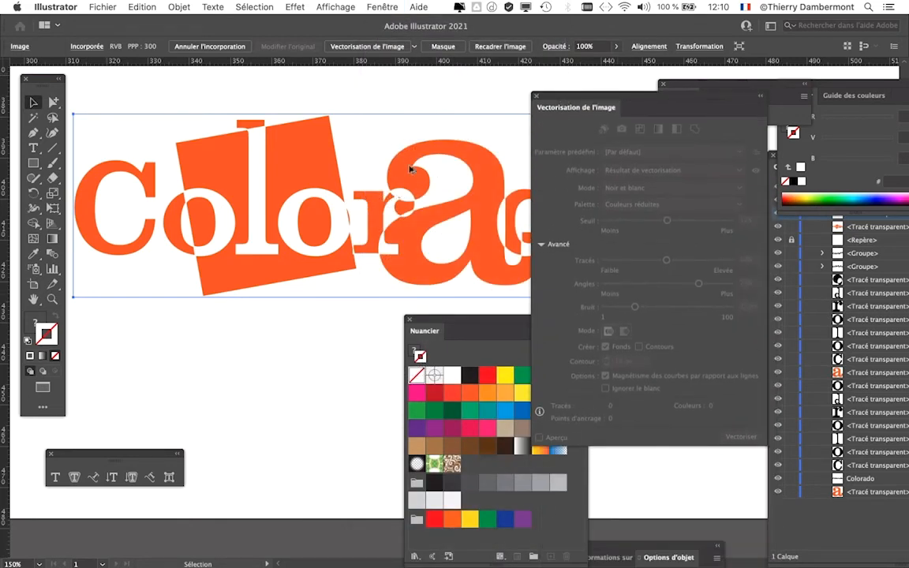
{"action": "scroll", "coordinate": [382, 197], "scroll_direction": "down", "scroll_amount": 1}
{"action": "left_click_drag", "start_coordinate": [454, 175], "coordinate": [404, 173]}
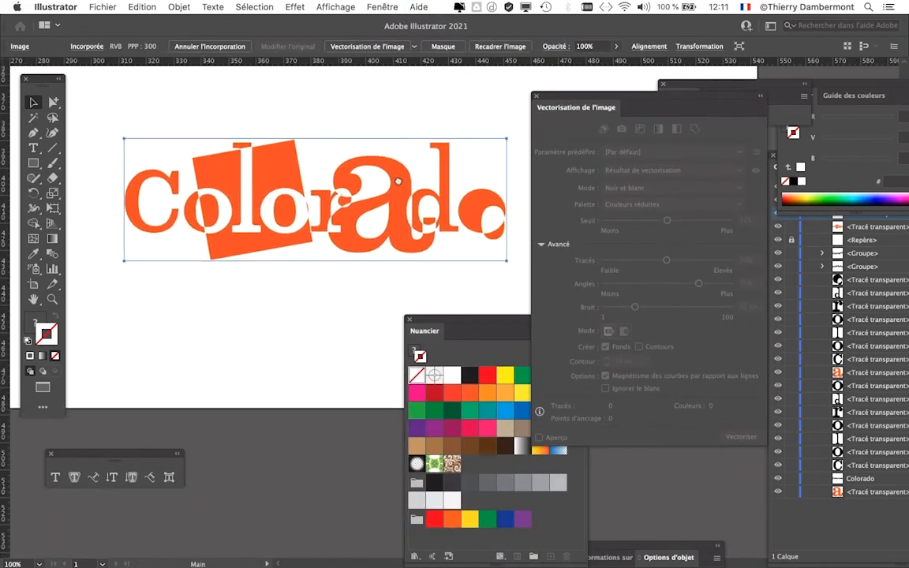
{"action": "left_click", "coordinate": [269, 107]}
{"action": "left_click", "coordinate": [283, 173]}
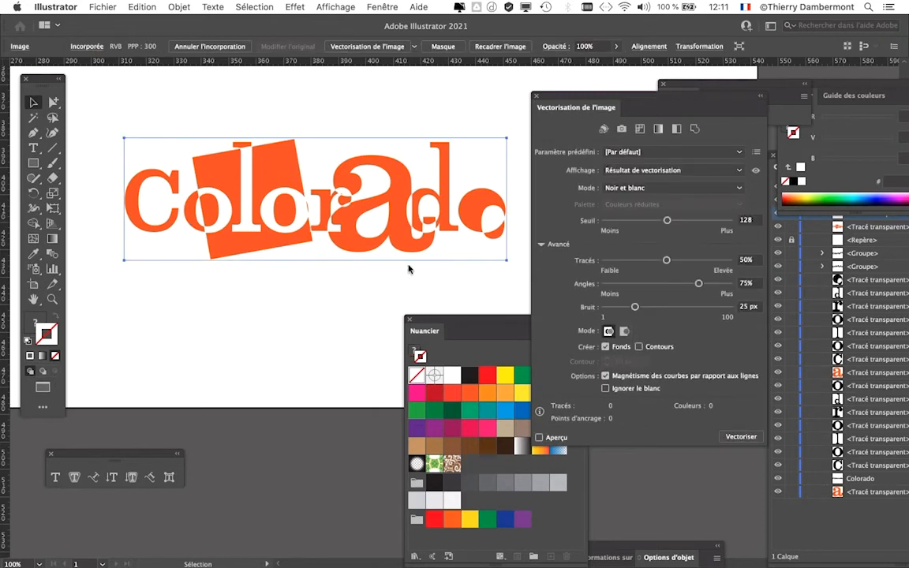
Trace the logo in Noir et blanc mode with Ignorer le blanc enabled, and expand the result into vector paths.
{"action": "left_click_drag", "start_coordinate": [464, 330], "coordinate": [293, 329]}
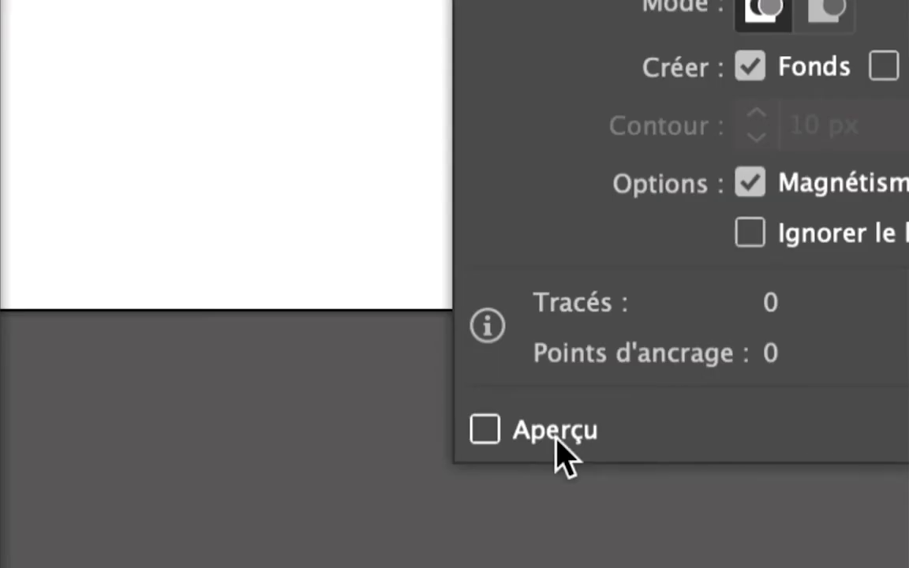
{"action": "left_click", "coordinate": [557, 440]}
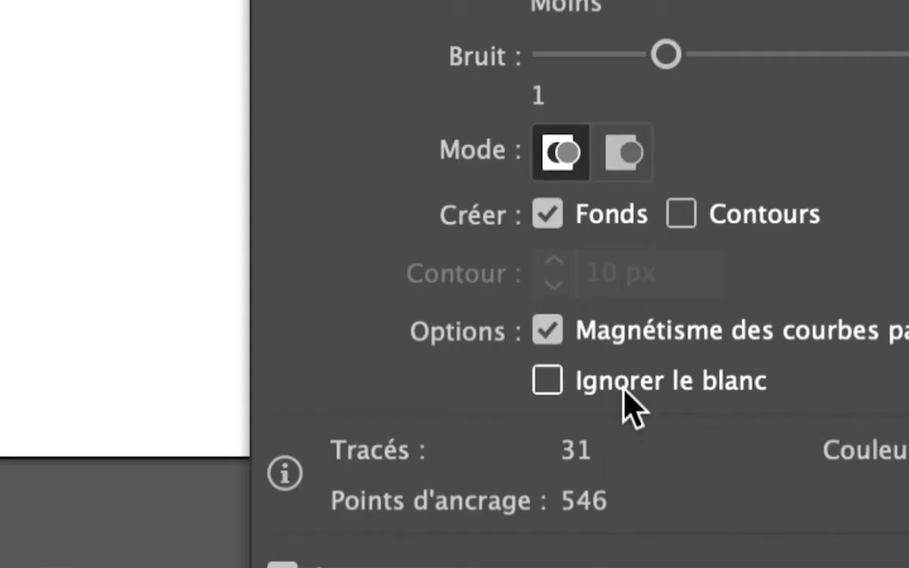
{"action": "left_click", "coordinate": [624, 386]}
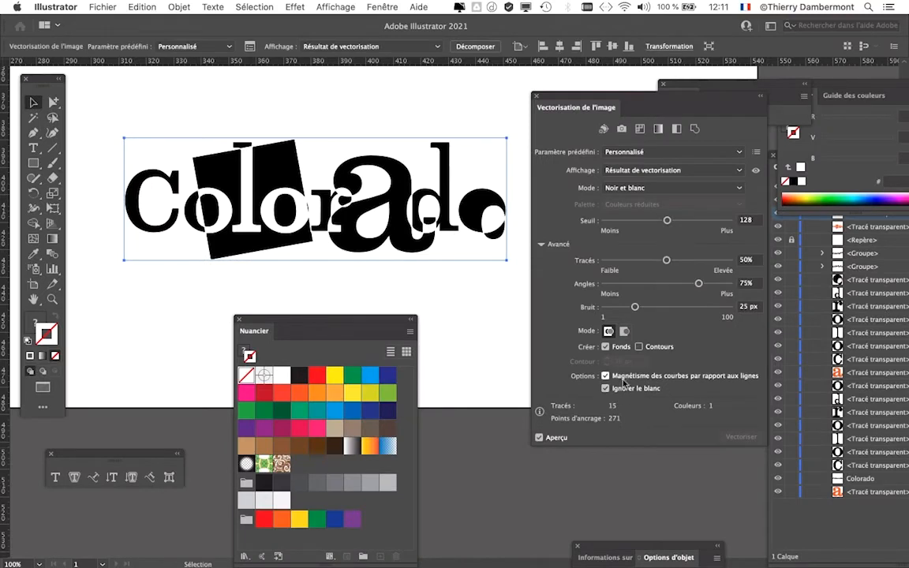
{"action": "left_click", "coordinate": [180, 7]}
{"action": "mouse_move", "coordinate": [237, 383]}
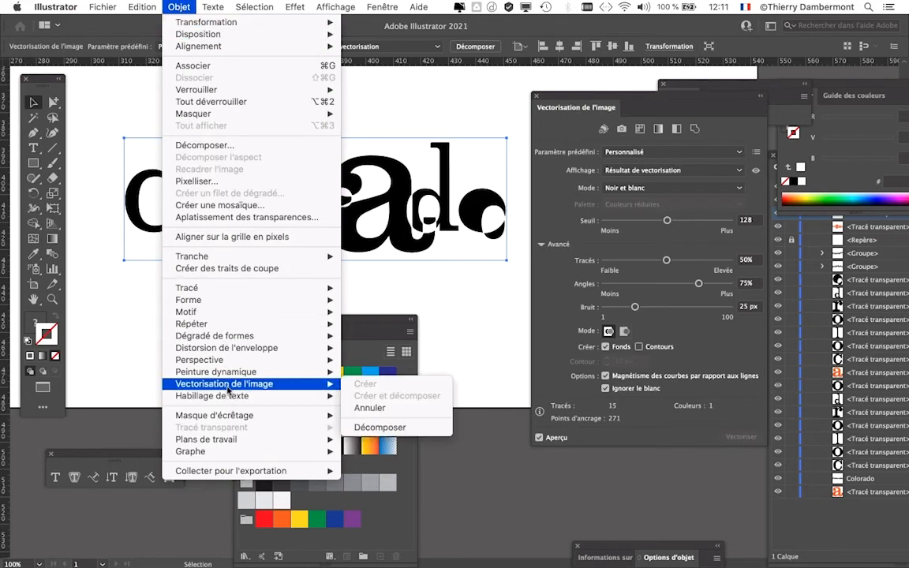
{"action": "left_click", "coordinate": [380, 428]}
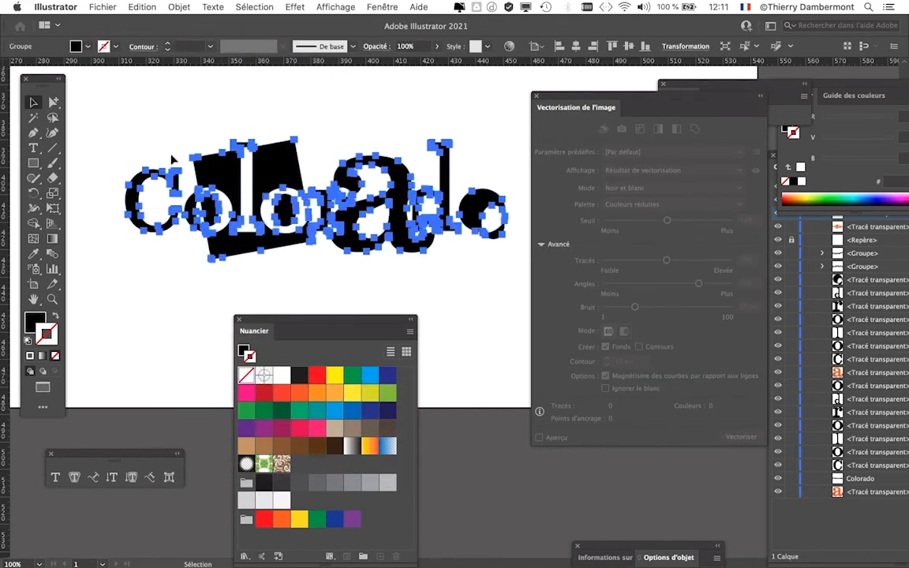
Examine the traced paths individually, selecting the tilted square, the bulb and stem of the r, and the second o's counter.
{"action": "left_click", "coordinate": [54, 102]}
{"action": "left_click", "coordinate": [153, 145]}
{"action": "left_click", "coordinate": [197, 171]}
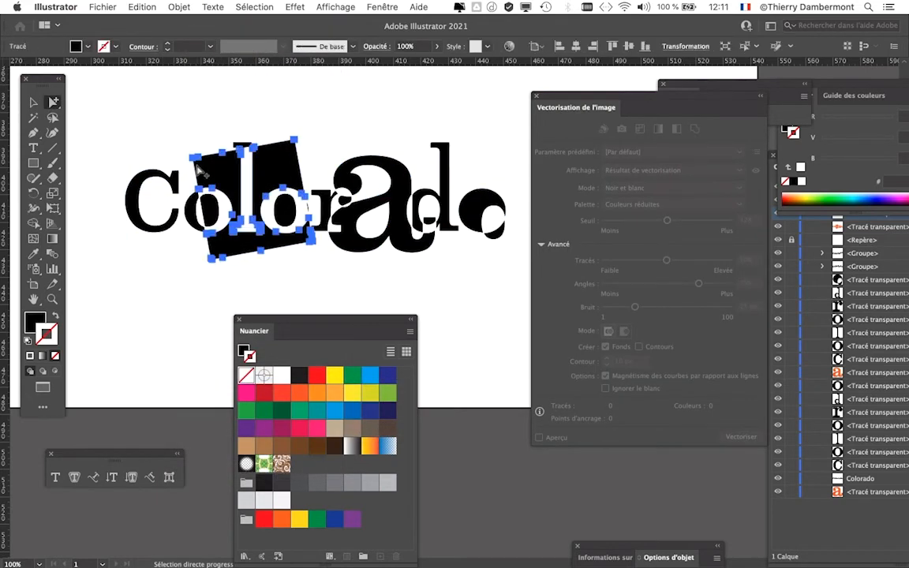
{"action": "left_click_drag", "start_coordinate": [560, 100], "coordinate": [535, 289]}
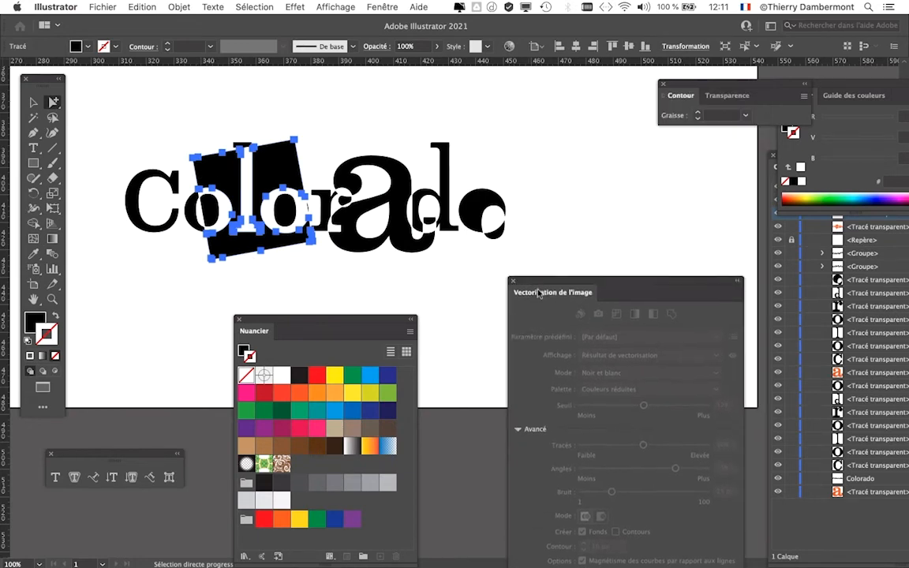
{"action": "double_click", "coordinate": [535, 290]}
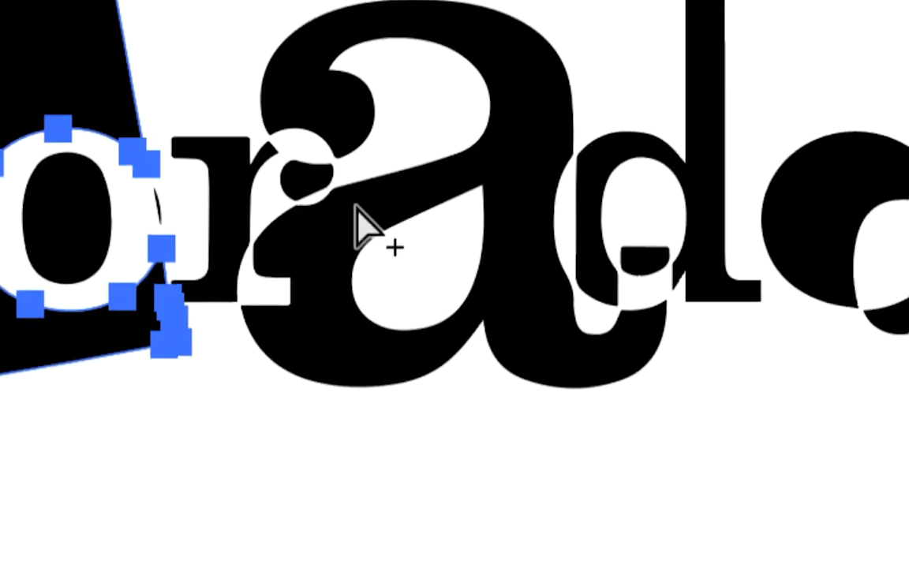
{"action": "left_click", "coordinate": [353, 202]}
{"action": "left_click", "coordinate": [304, 173]}
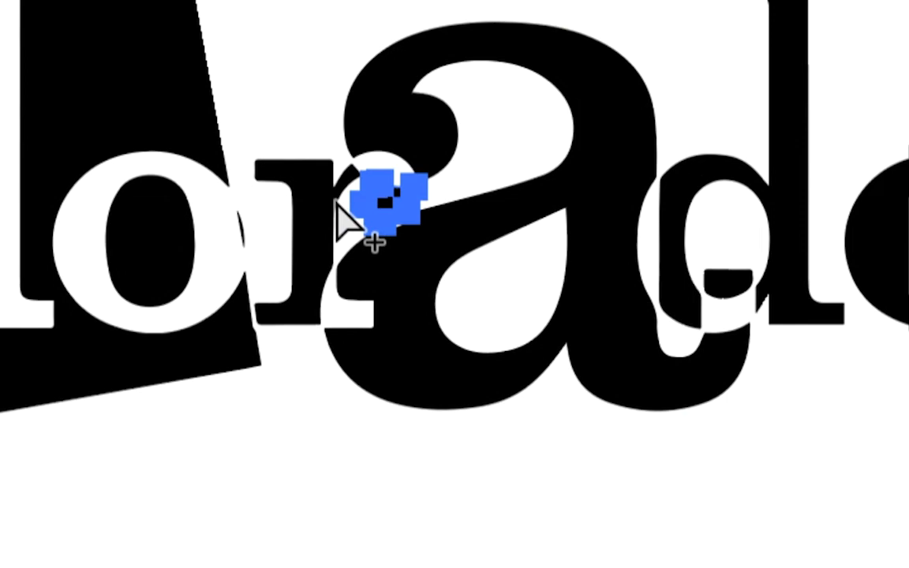
{"action": "left_click", "coordinate": [319, 211]}
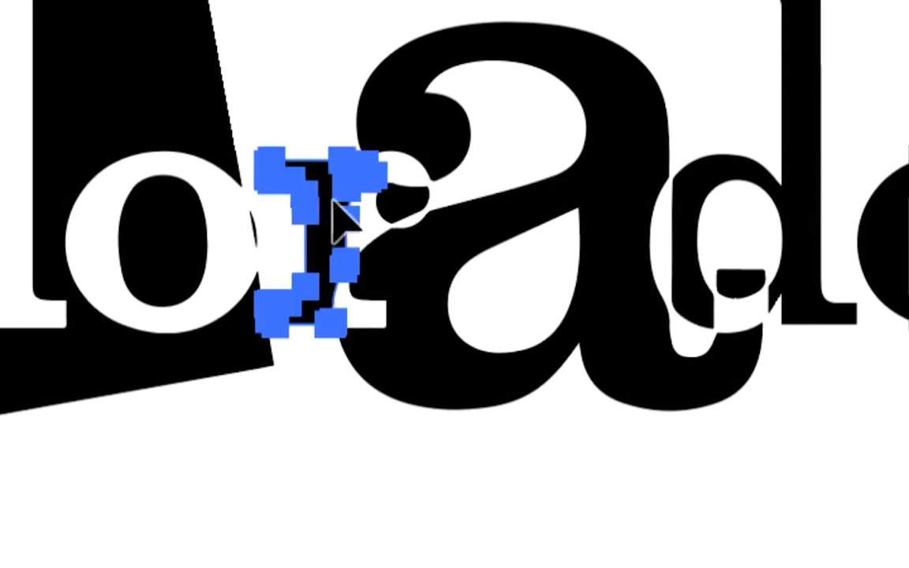
{"action": "left_click", "coordinate": [158, 246]}
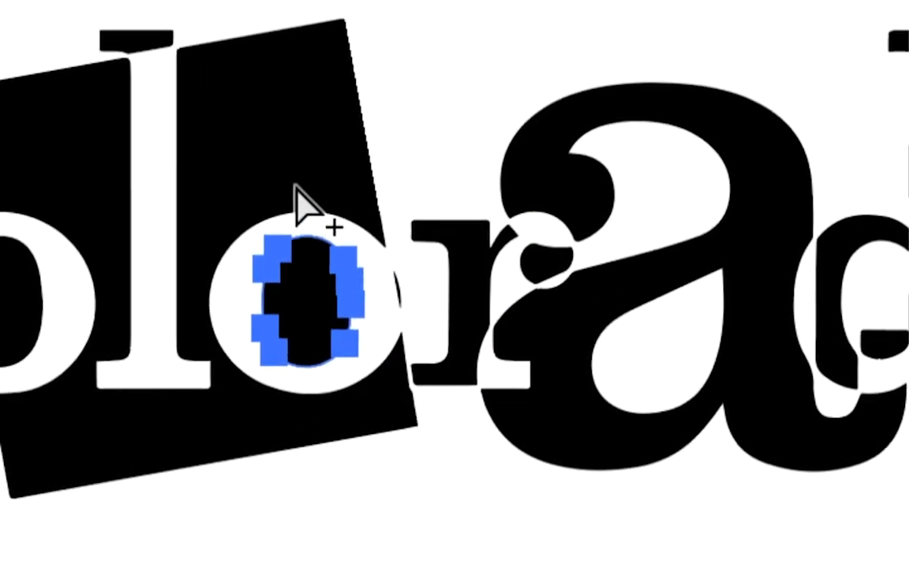
{"action": "left_click", "coordinate": [295, 191]}
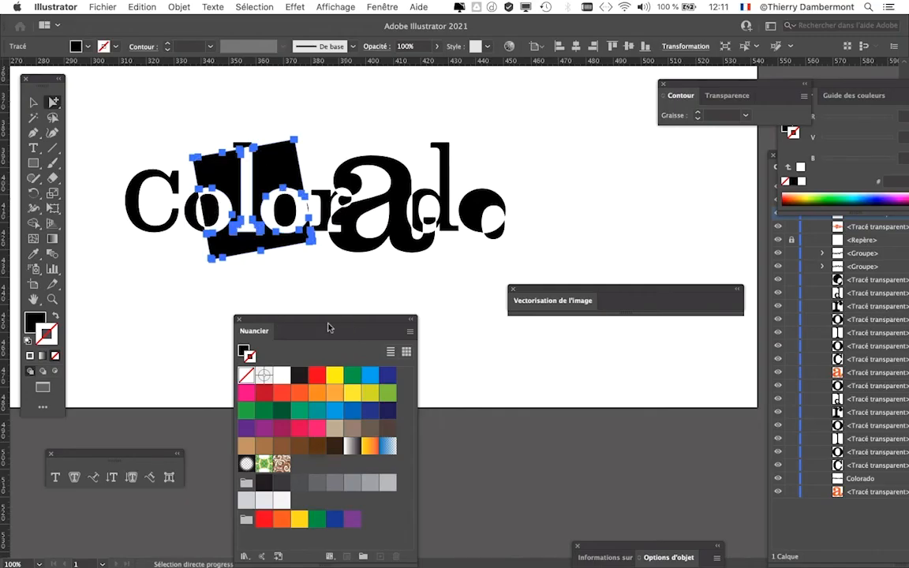
Fill the main shape of the final o with an orange swatch without changing its stroke.
{"action": "left_click_drag", "start_coordinate": [328, 324], "coordinate": [648, 167]}
{"action": "left_click_drag", "start_coordinate": [602, 235], "coordinate": [502, 211]}
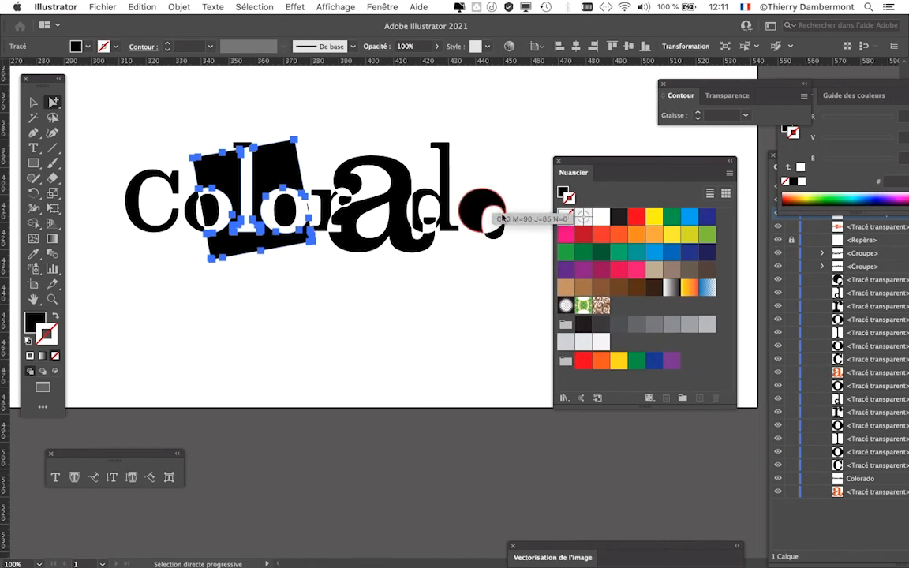
{"action": "key", "text": "super+z"}
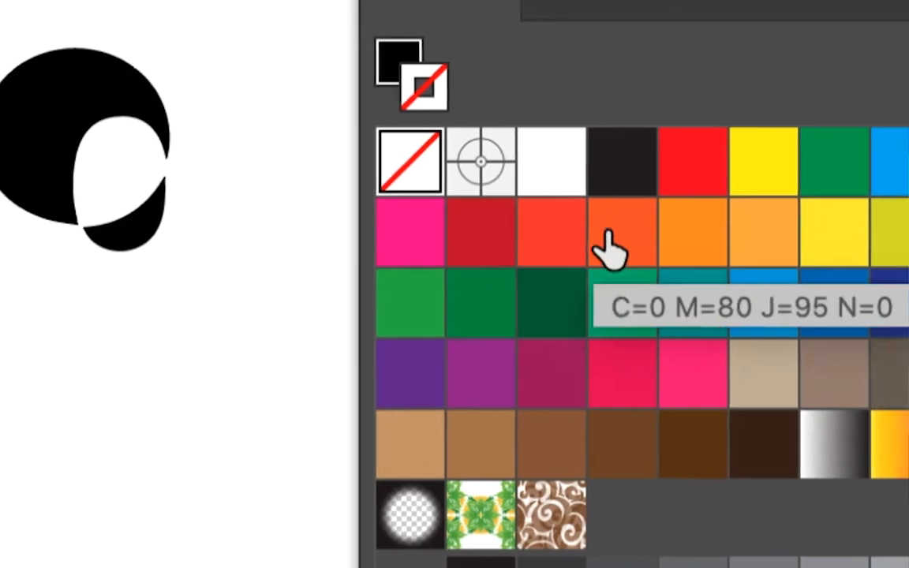
{"action": "mouse_move", "coordinate": [608, 251]}
{"action": "left_mouse_down"}
{"action": "mouse_move", "coordinate": [166, 140]}
{"action": "mouse_move", "coordinate": [90, 104]}
{"action": "mouse_move", "coordinate": [95, 93]}
{"action": "left_mouse_up"}
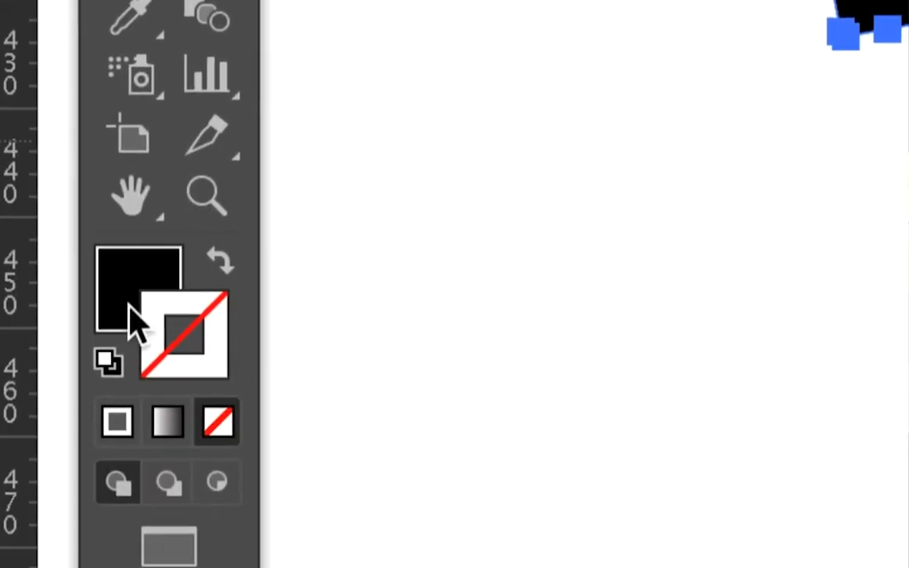
{"action": "left_click", "coordinate": [43, 436]}
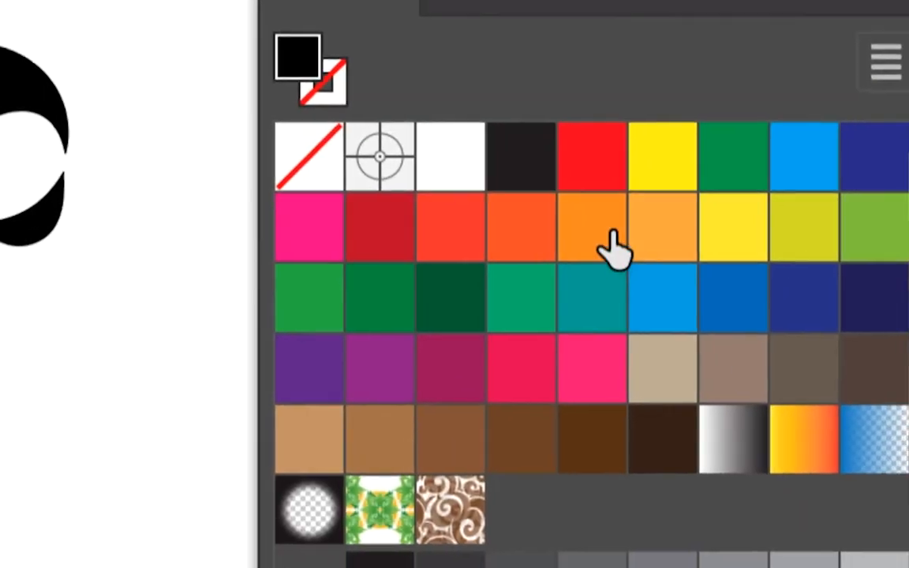
{"action": "left_click_drag", "start_coordinate": [610, 240], "coordinate": [486, 209]}
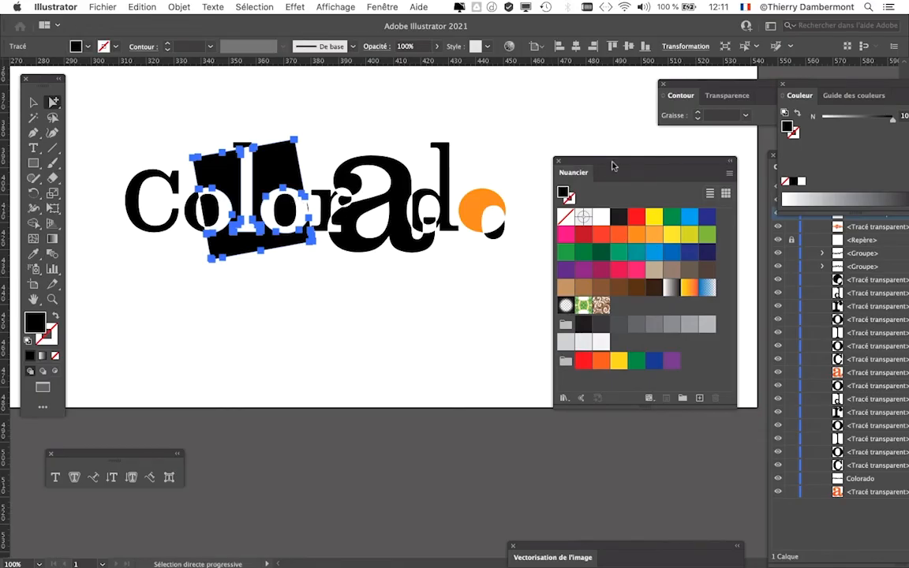
Fill the counters of the first two o's, the r and the d with the green swatch (#00A651).
{"action": "left_click_drag", "start_coordinate": [612, 165], "coordinate": [643, 218]}
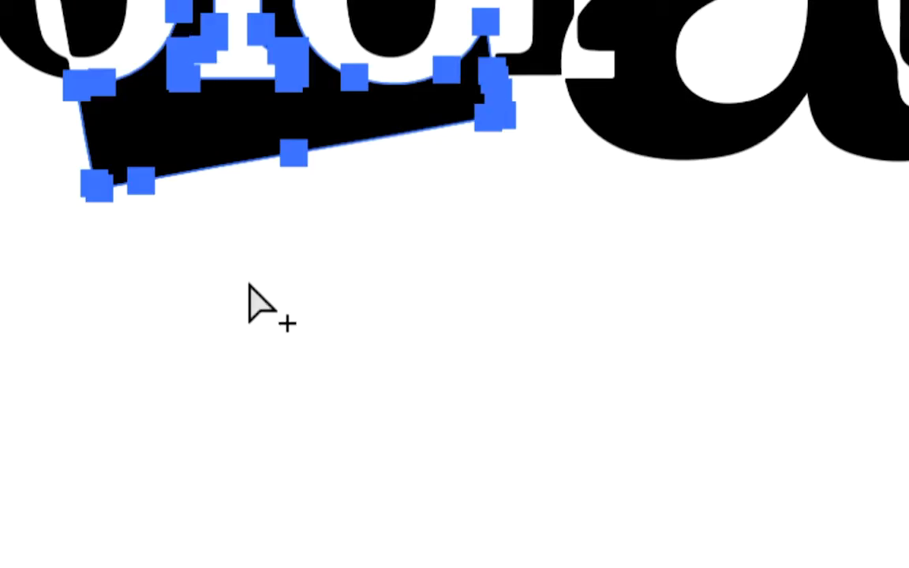
{"action": "left_click", "coordinate": [251, 284]}
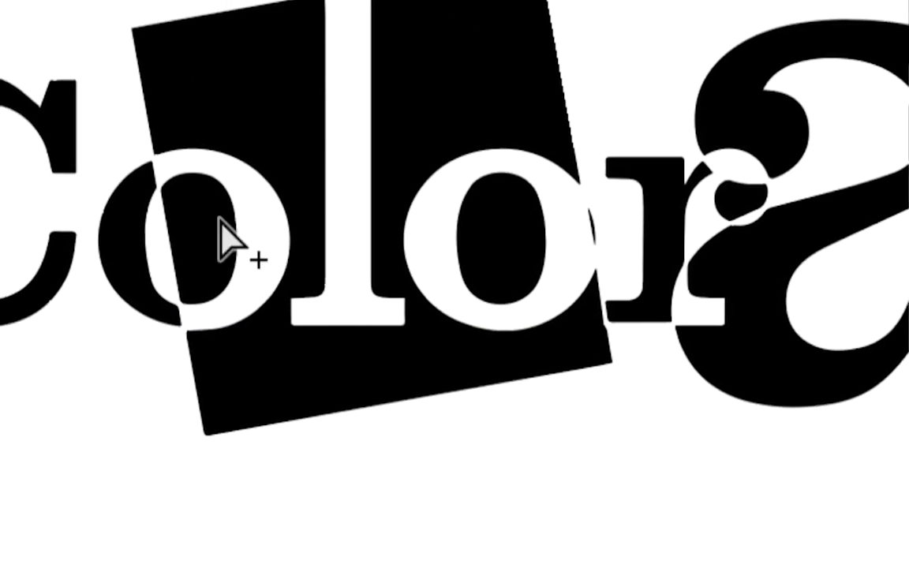
{"action": "left_click", "coordinate": [191, 223]}
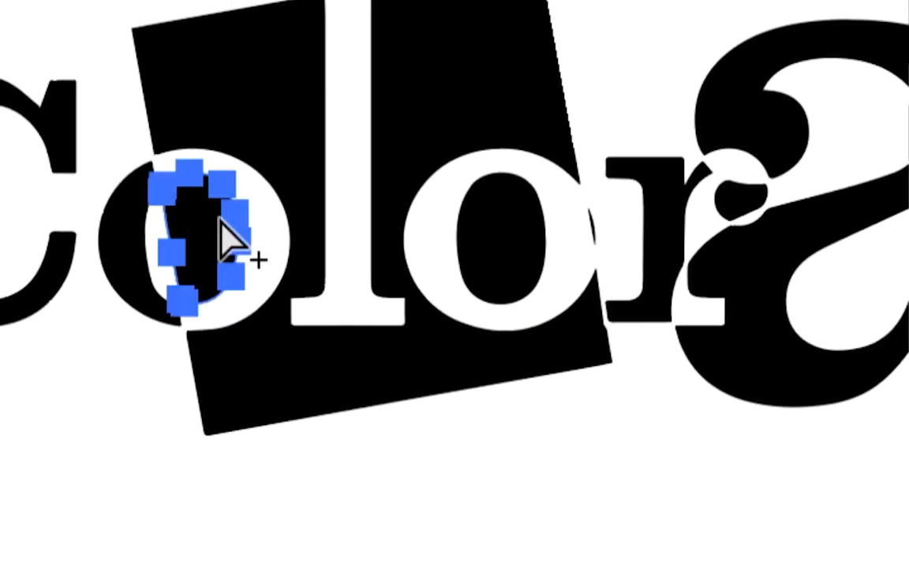
{"action": "left_click", "coordinate": [455, 236], "text": "shift"}
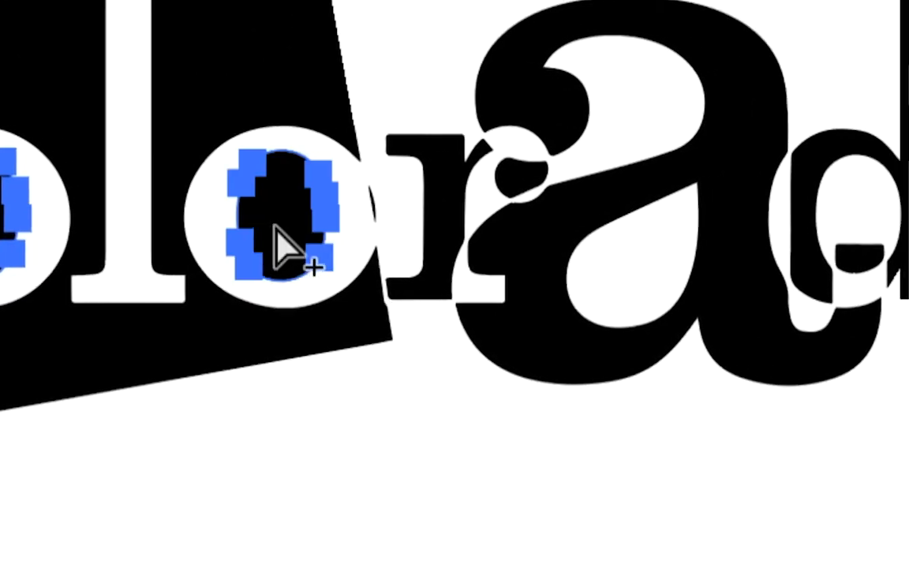
{"action": "left_click", "coordinate": [448, 226], "text": "shift"}
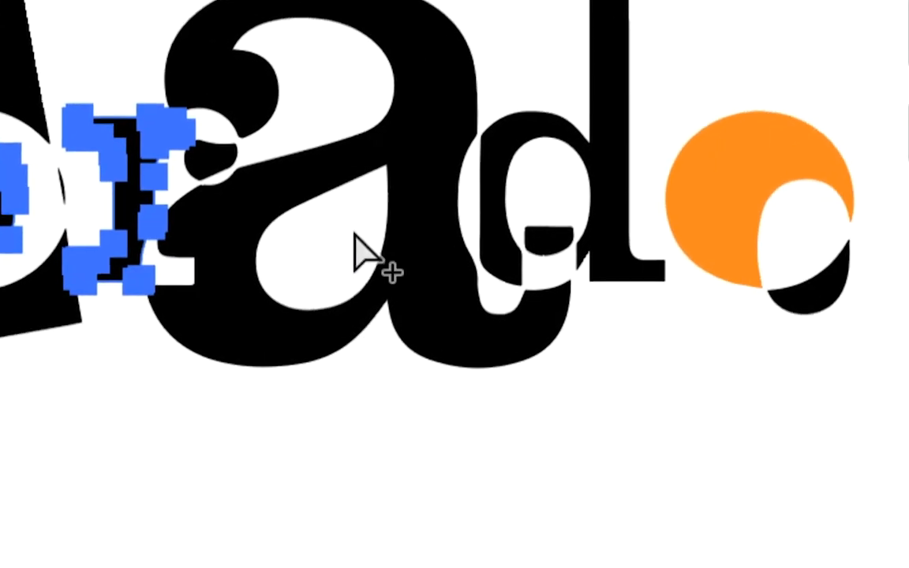
{"action": "left_click", "coordinate": [800, 245], "text": "shift"}
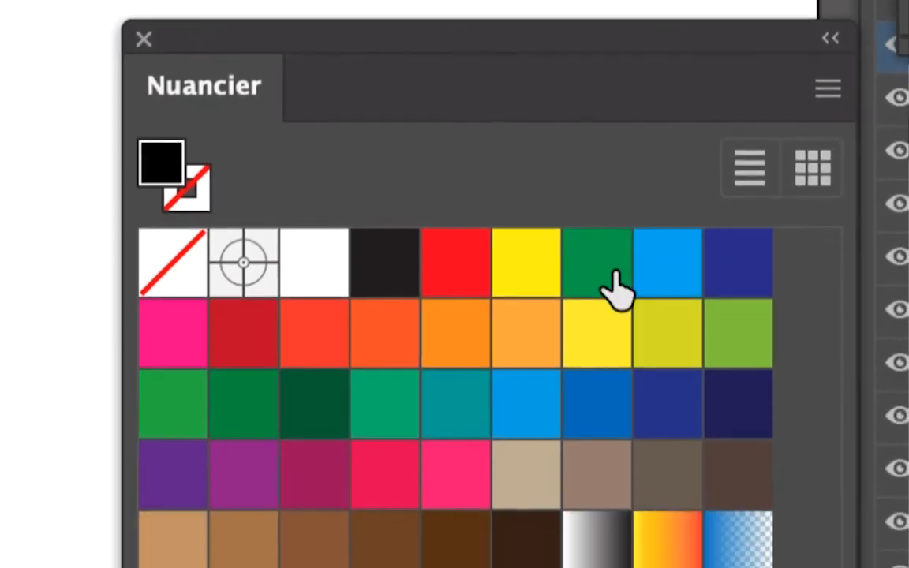
{"action": "left_click", "coordinate": [601, 288]}
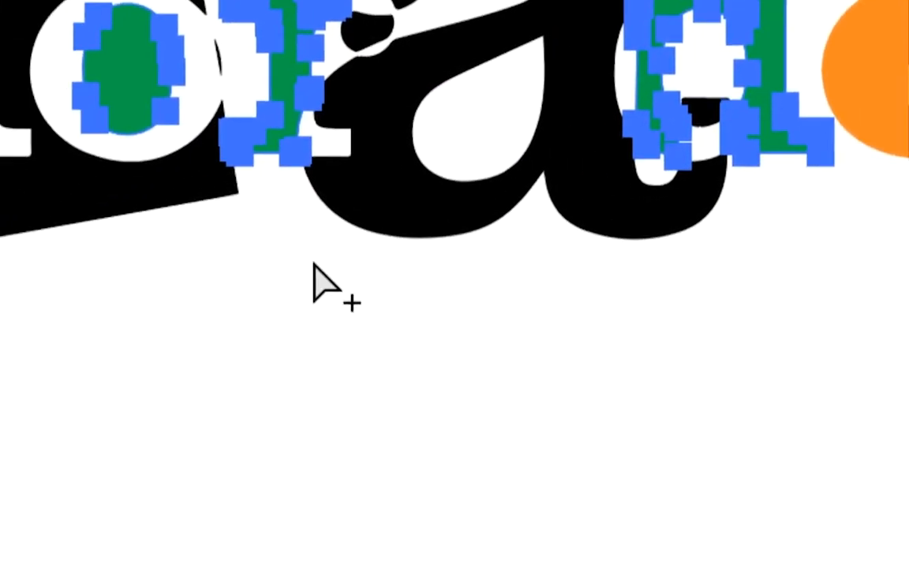
{"action": "left_click", "coordinate": [395, 254]}
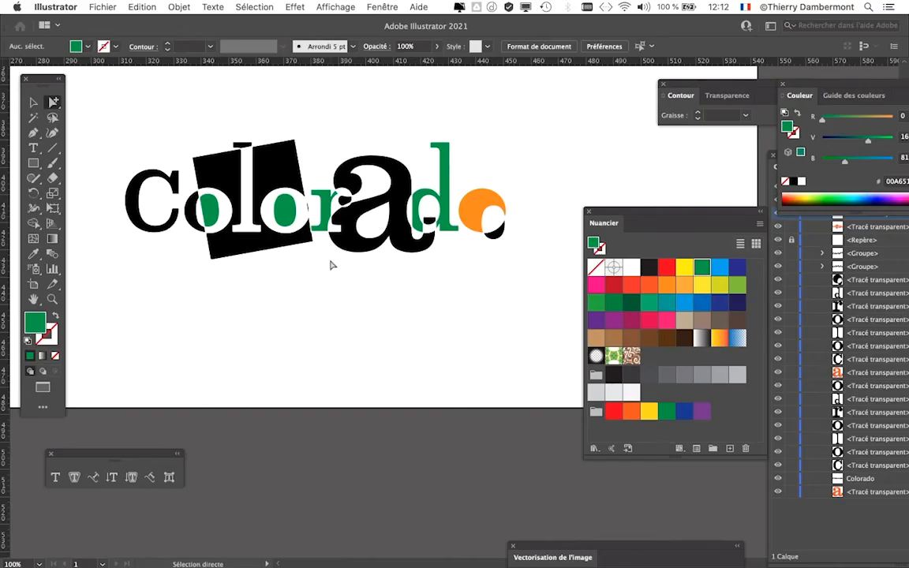
Fill the large a with the pink swatch (#EE2A7B) and clear the selection.
{"action": "key", "text": "alt"}
{"action": "left_click", "coordinate": [331, 223]}
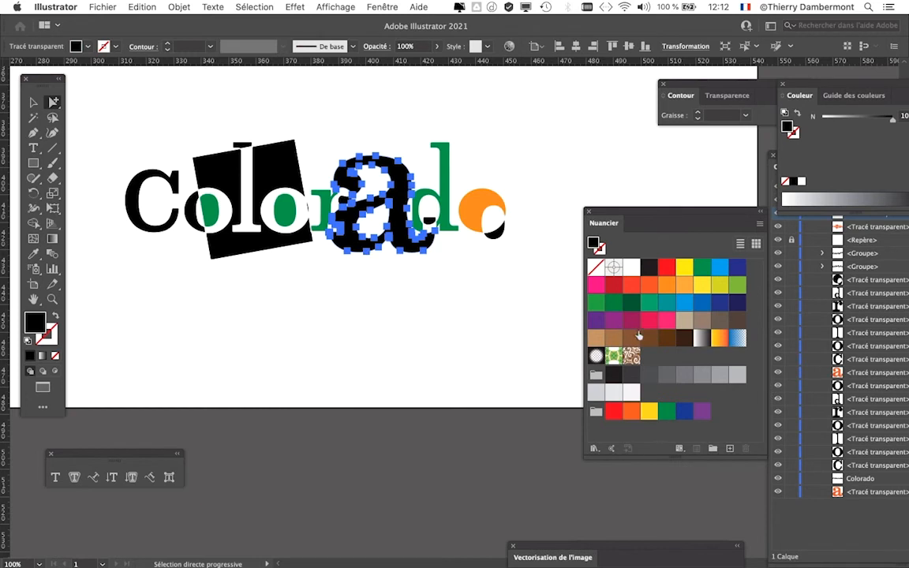
{"action": "left_click", "coordinate": [668, 321]}
{"action": "left_click", "coordinate": [413, 336]}
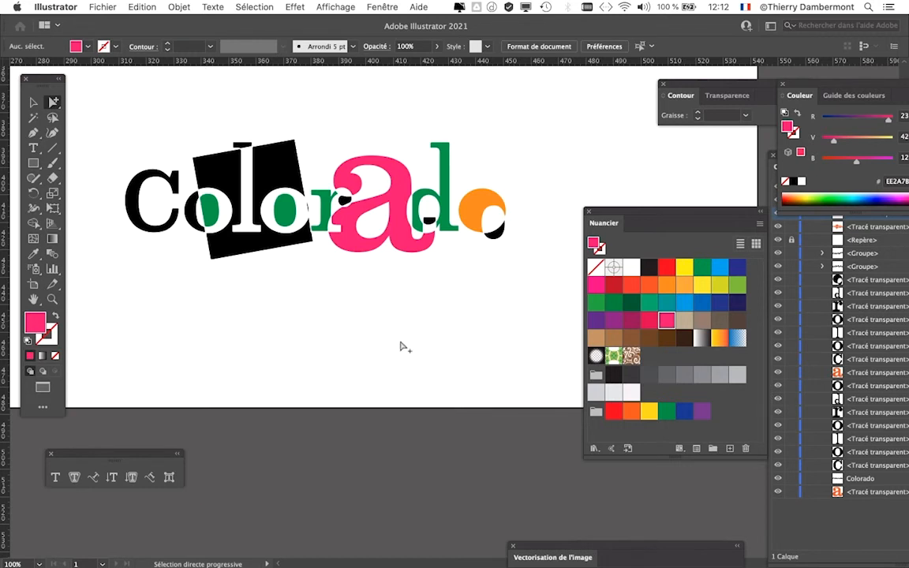
Fill the part of the first o outside the tilted square with the light blue swatch (#00AEEF).
{"action": "left_click", "coordinate": [194, 215]}
{"action": "left_click", "coordinate": [721, 273]}
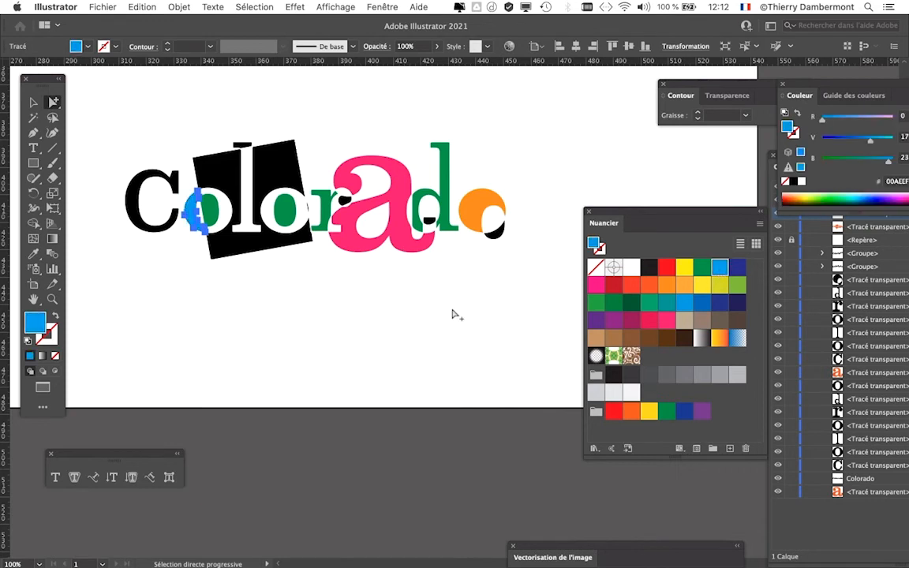
{"action": "left_click", "coordinate": [158, 251]}
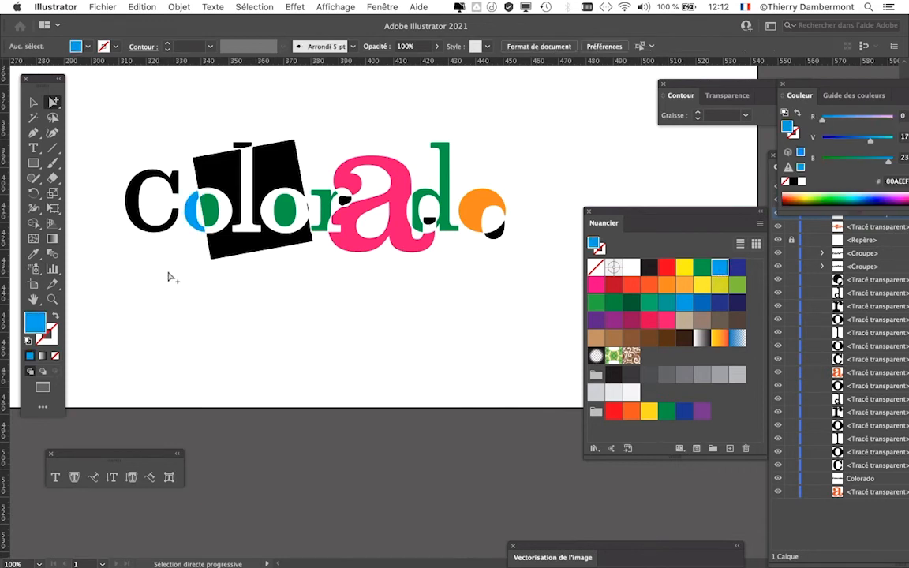
Fill the overlap between the r and the a with green (#00A651) and the overlap between the a and the d with the pink swatch.
{"action": "left_click", "coordinate": [344, 203]}
{"action": "left_click", "coordinate": [702, 268]}
{"action": "left_click", "coordinate": [473, 309]}
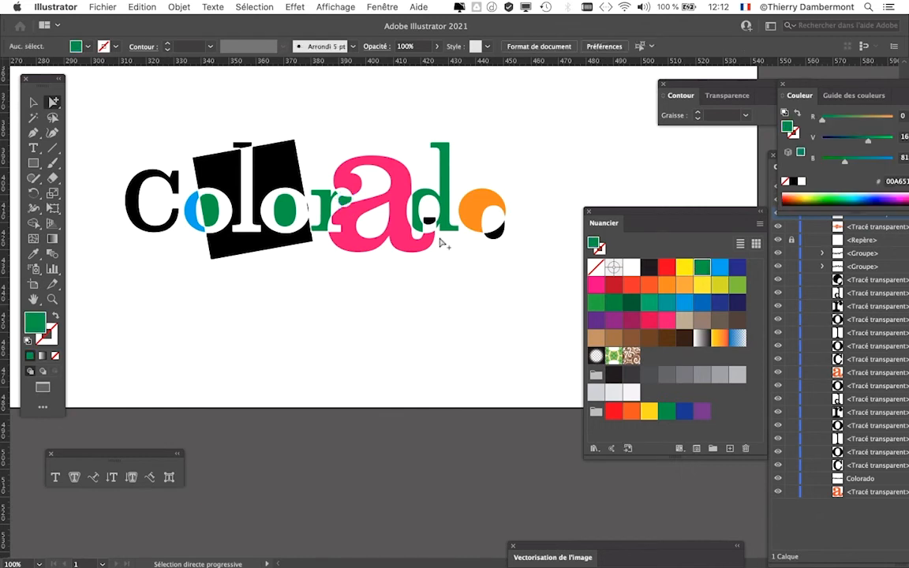
{"action": "left_click", "coordinate": [433, 224]}
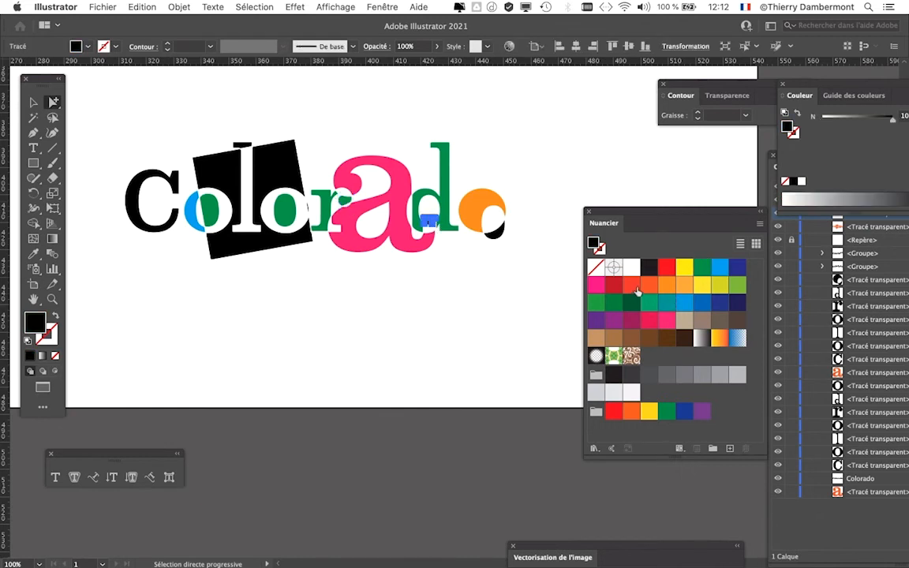
{"action": "left_click", "coordinate": [595, 284]}
{"action": "left_click", "coordinate": [477, 258]}
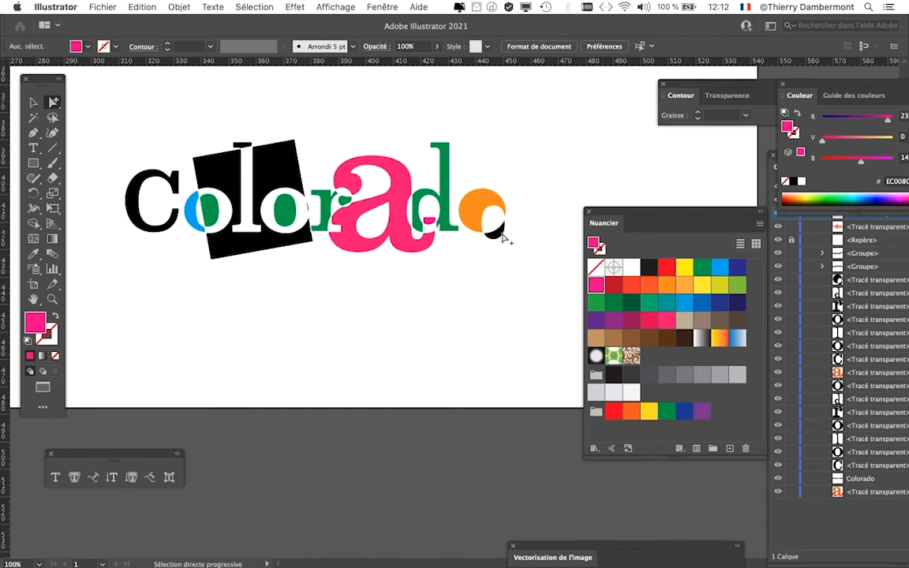
Fill the remaining black lower part of the final o with the orange swatch (#F7941D) and clear the selection.
{"action": "left_click", "coordinate": [500, 235]}
{"action": "left_click", "coordinate": [677, 289]}
{"action": "left_click", "coordinate": [365, 315]}
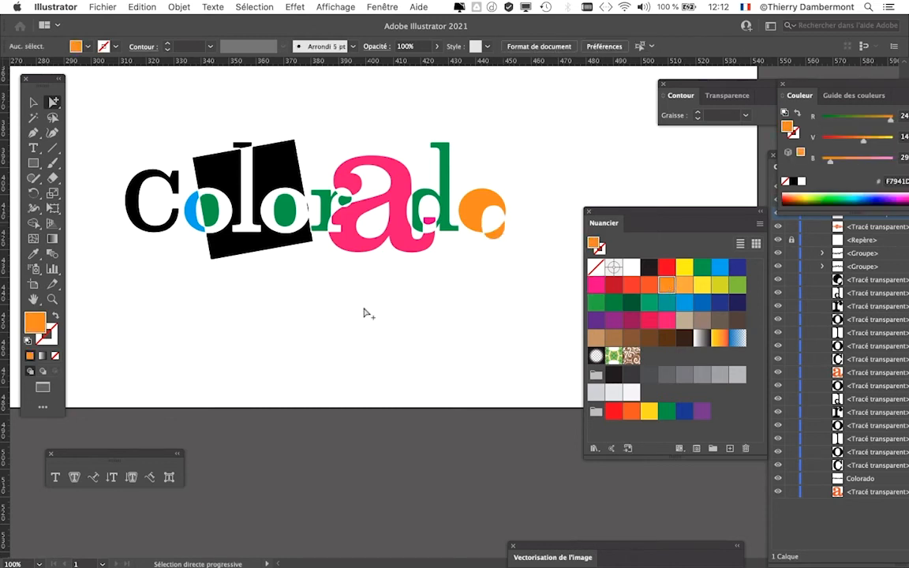
Select the whole orange Colorado logo above the multicolour one and examine how its path is listed in the layers.
{"action": "scroll", "coordinate": [174, 227], "scroll_direction": "up", "scroll_amount": 1}
{"action": "key", "text": "alt"}
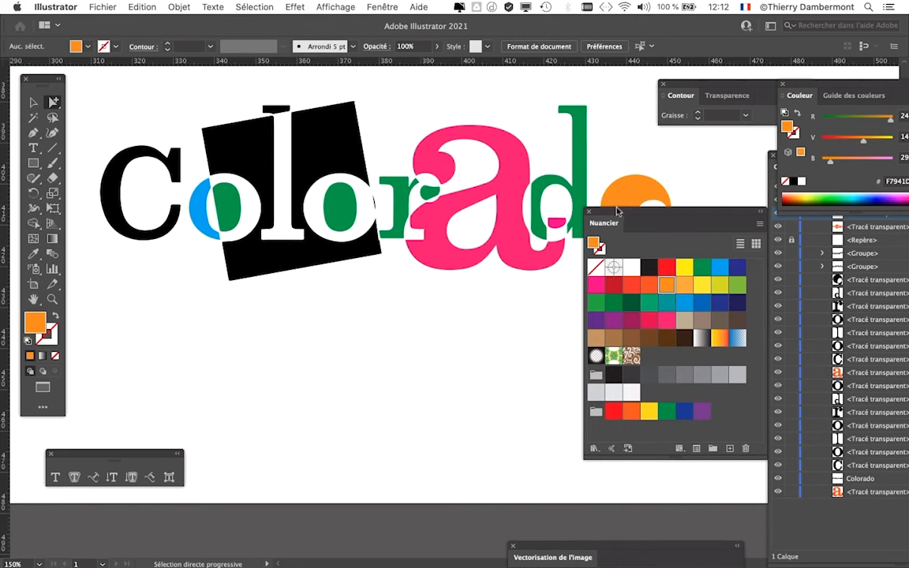
{"action": "left_click_drag", "start_coordinate": [618, 212], "coordinate": [549, 382]}
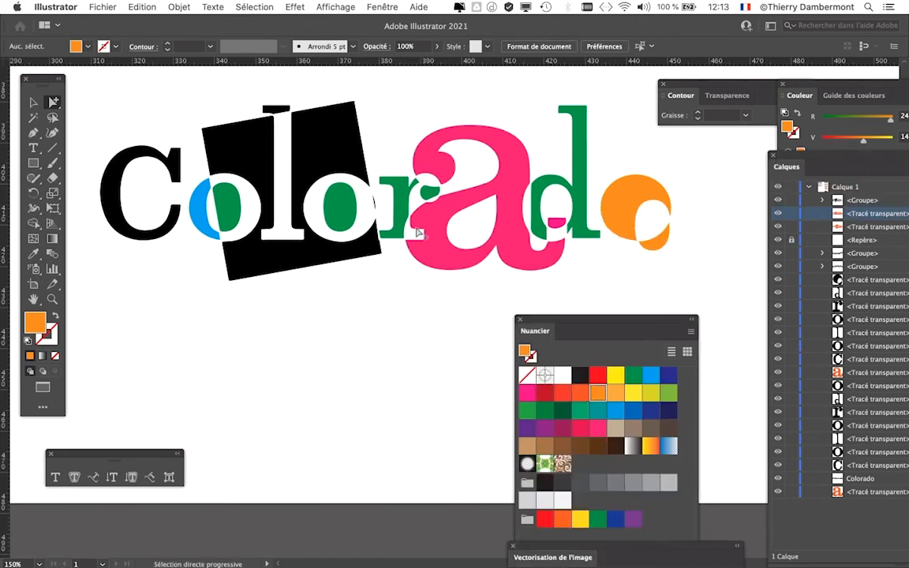
{"action": "left_click_drag", "start_coordinate": [360, 205], "coordinate": [374, 226]}
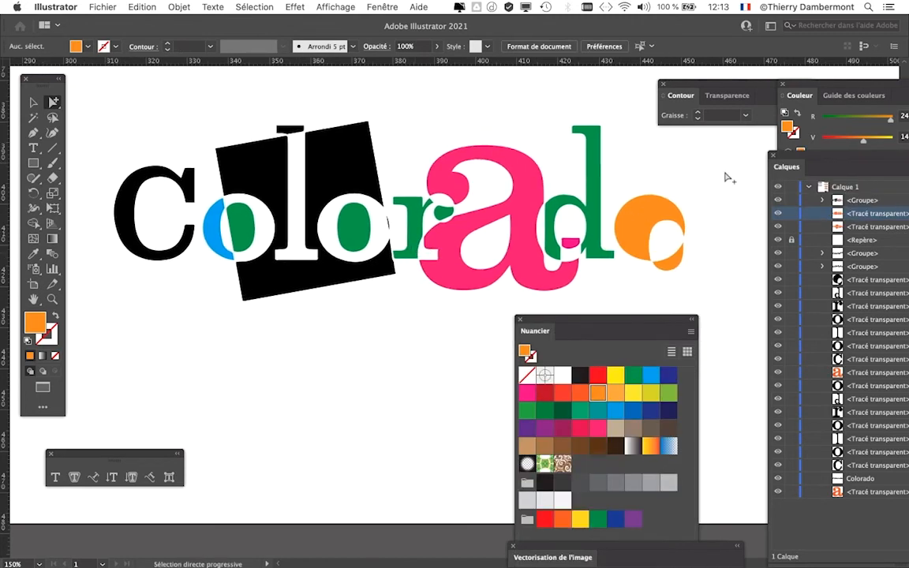
{"action": "scroll", "coordinate": [376, 347], "scroll_direction": "up", "scroll_amount": 10}
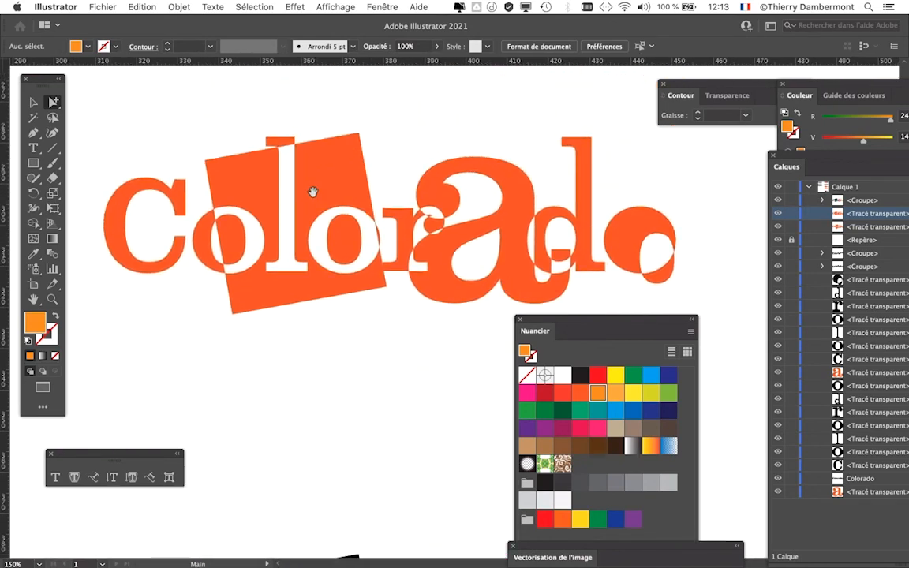
{"action": "left_click", "coordinate": [32, 102]}
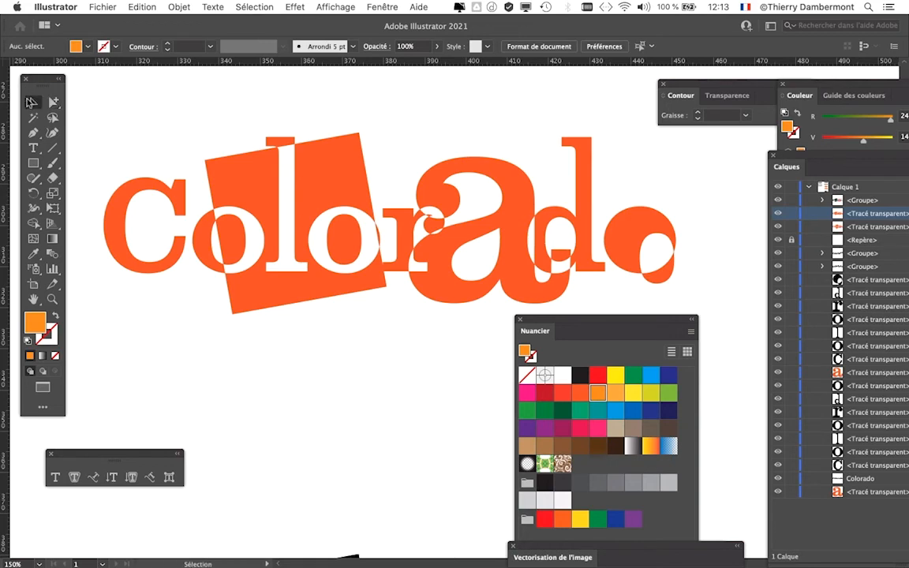
{"action": "key", "text": "super+a"}
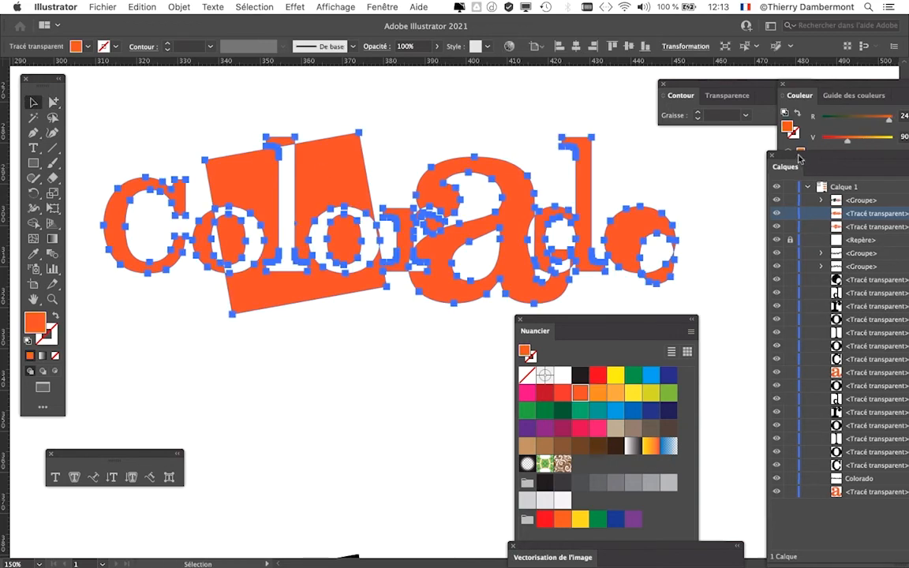
{"action": "left_click_drag", "start_coordinate": [809, 170], "coordinate": [420, 152]}
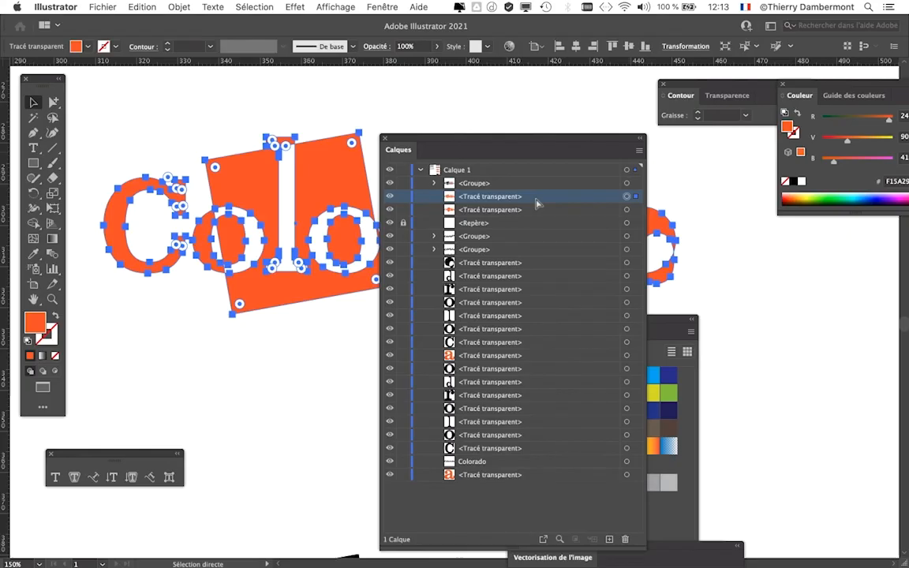
{"action": "key", "text": "v"}
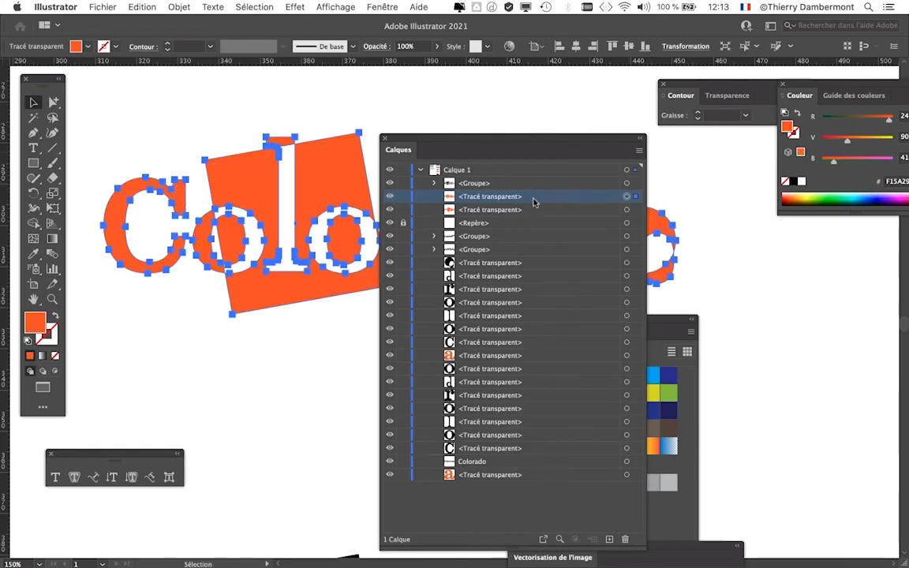
{"action": "left_click_drag", "start_coordinate": [467, 142], "coordinate": [757, 270]}
{"action": "left_click_drag", "start_coordinate": [650, 324], "coordinate": [560, 370]}
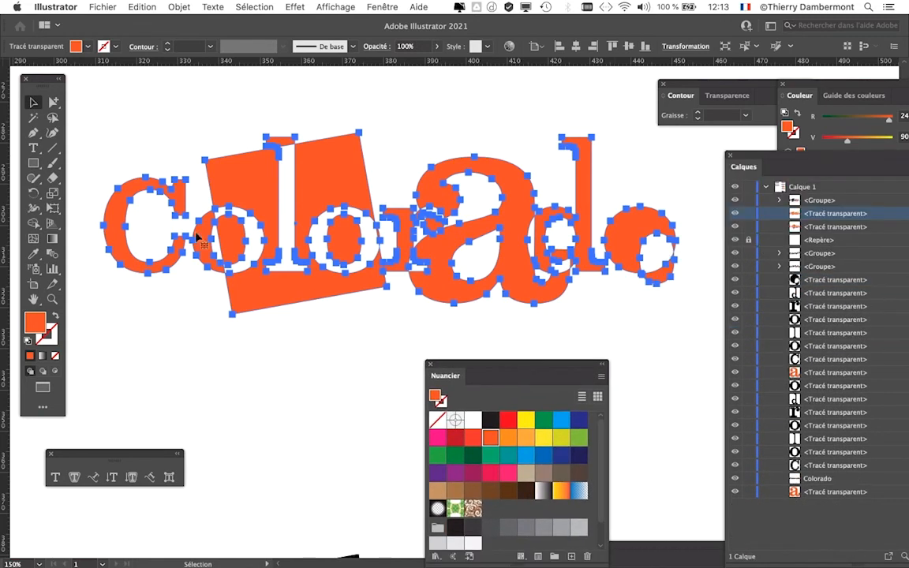
{"action": "left_click", "coordinate": [140, 231]}
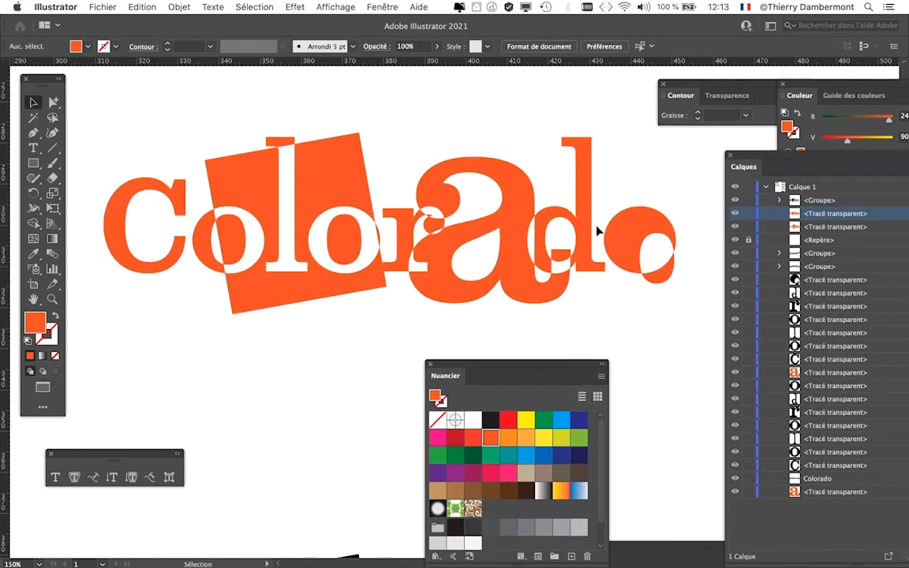
Select only the tilted square inside the orange logo with Group Selection and move it over the C, first o and l.
{"action": "key", "text": "super+a"}
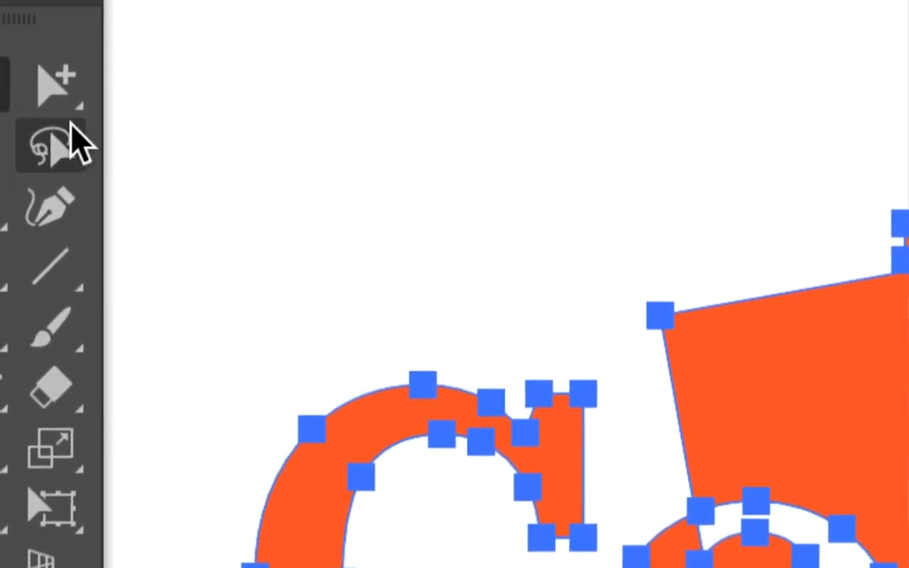
{"action": "left_click", "coordinate": [71, 120]}
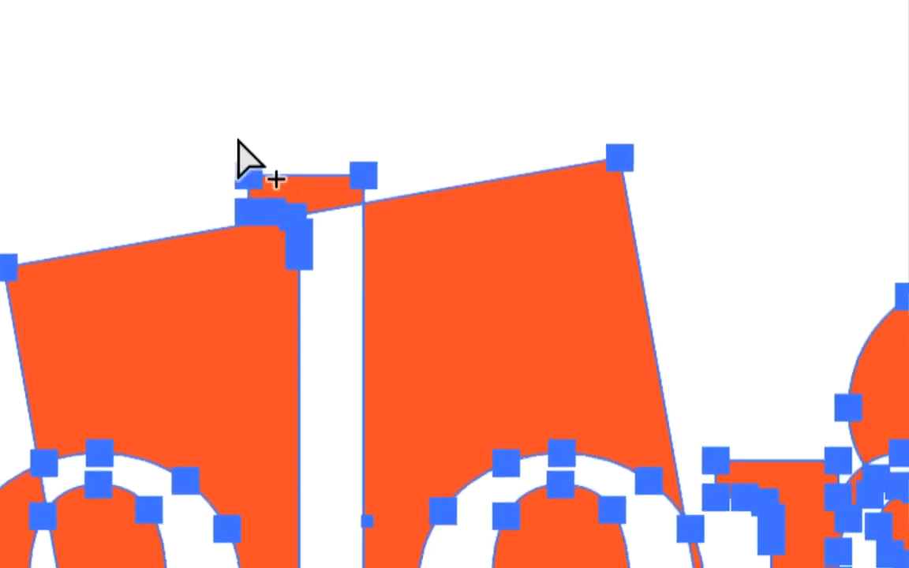
{"action": "left_click", "coordinate": [240, 135]}
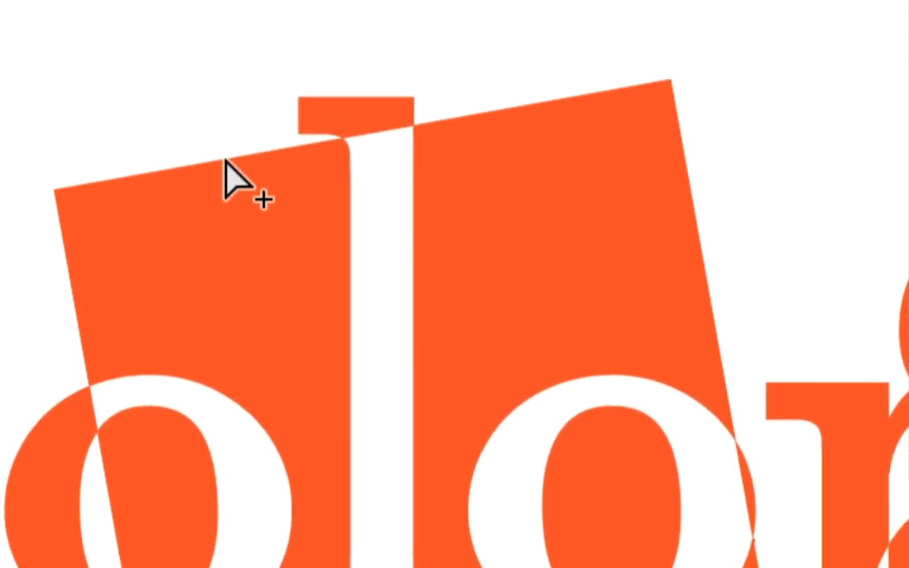
{"action": "left_click", "coordinate": [162, 266]}
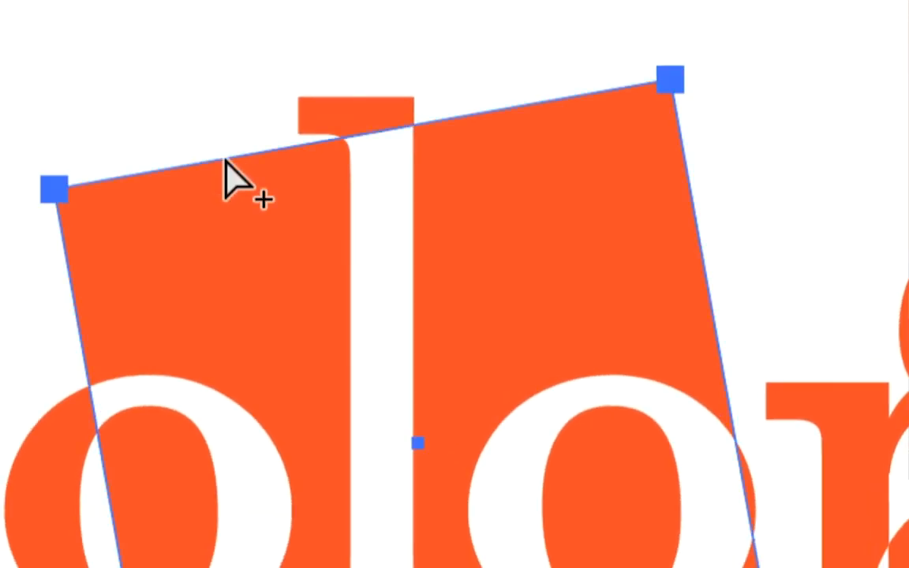
{"action": "left_click_drag", "start_coordinate": [225, 162], "coordinate": [708, 287]}
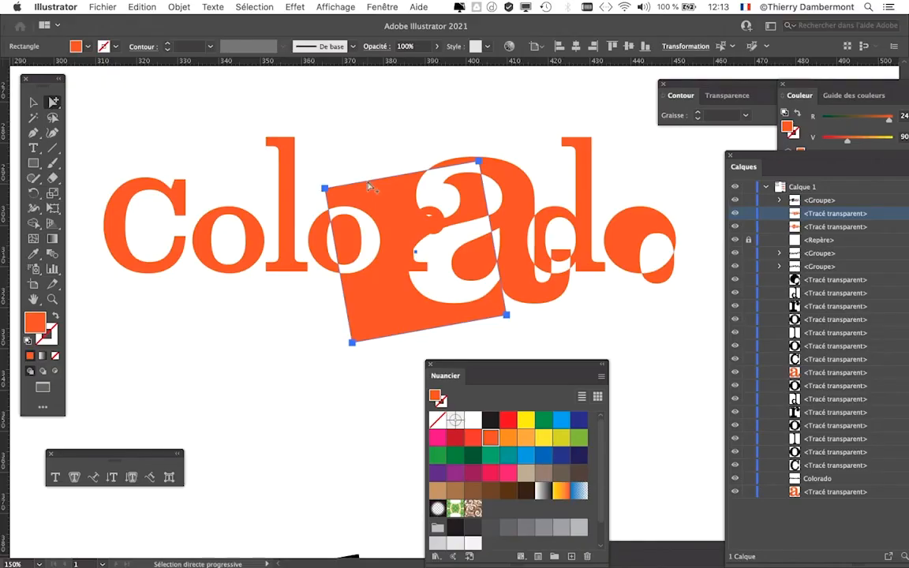
{"action": "left_click_drag", "start_coordinate": [342, 191], "coordinate": [157, 150]}
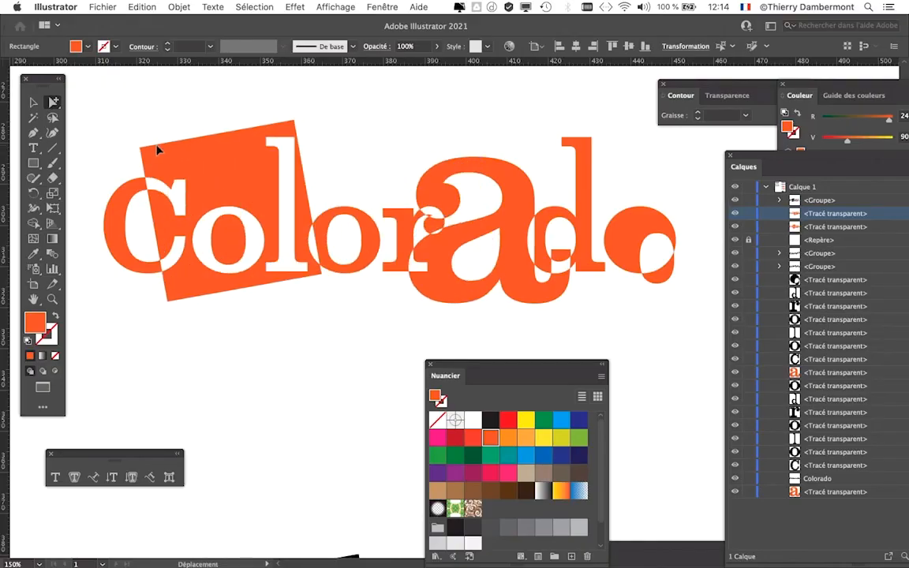
Enlarge and rotate the orange logo's square with Free Transform so it reaches from the C to the r, and clear the selection.
{"action": "left_click", "coordinate": [52, 208]}
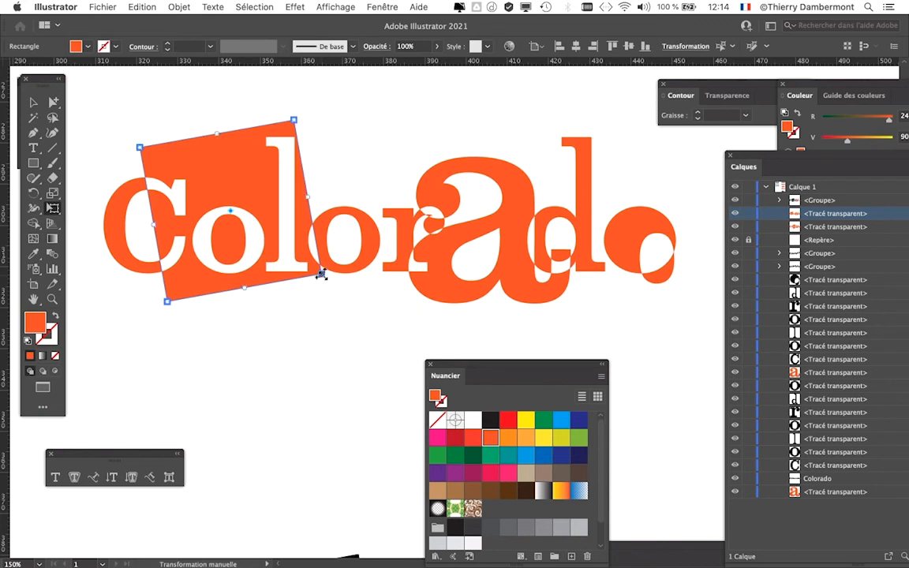
{"action": "left_click_drag", "start_coordinate": [322, 274], "coordinate": [349, 108]}
{"action": "left_click", "coordinate": [53, 102]}
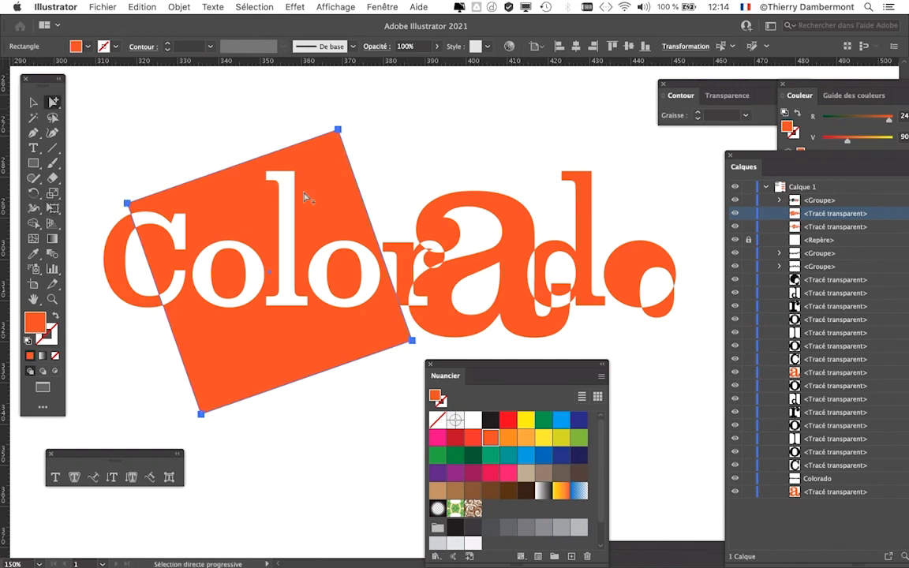
{"action": "scroll", "coordinate": [304, 197], "scroll_direction": "down", "scroll_amount": 4}
{"action": "key", "text": "super+a"}
{"action": "left_click", "coordinate": [375, 122]}
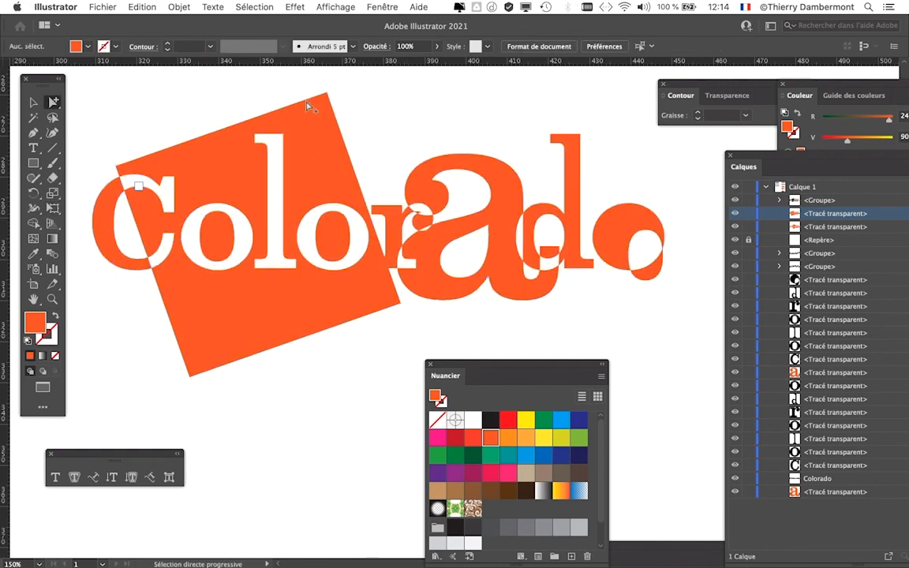
Move the enlarged square toward the start of the orange logo so it fully surrounds the C and ends at the l.
{"action": "left_click", "coordinate": [309, 102]}
{"action": "left_click_drag", "start_coordinate": [309, 102], "coordinate": [236, 70]}
{"action": "left_click", "coordinate": [307, 347]}
{"action": "scroll", "coordinate": [312, 348], "scroll_direction": "down", "scroll_amount": 1}
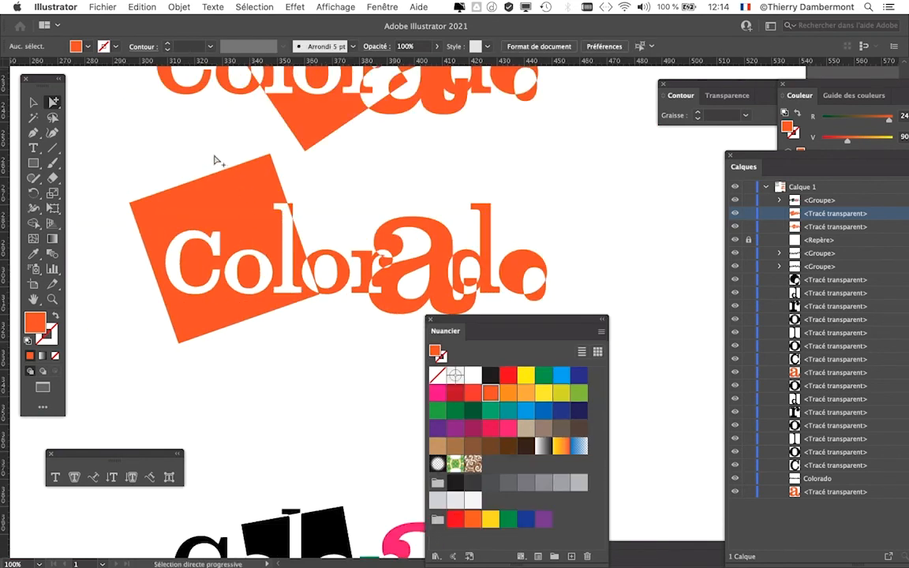
{"action": "left_click_drag", "start_coordinate": [223, 177], "coordinate": [186, 192]}
{"action": "left_click", "coordinate": [253, 398]}
{"action": "left_click", "coordinate": [300, 401]}
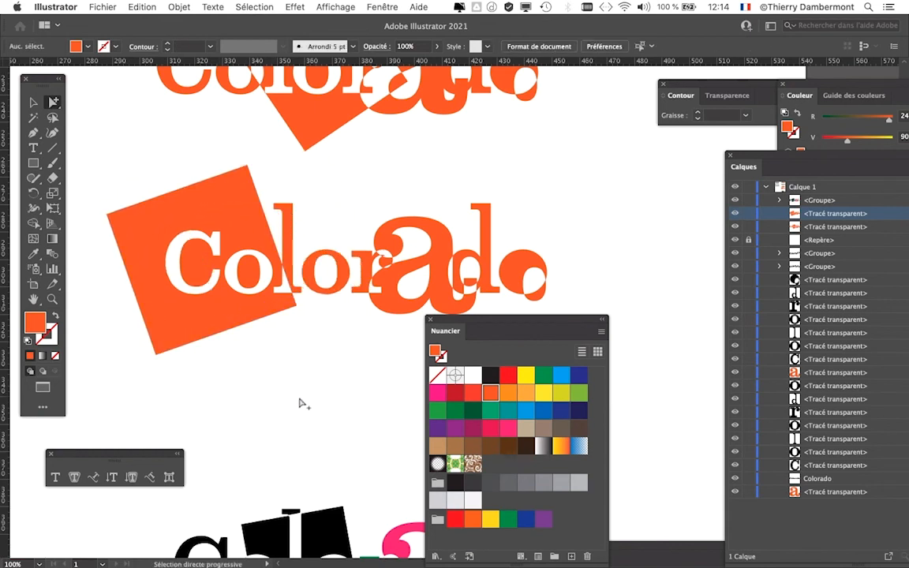
{"action": "scroll", "coordinate": [328, 345], "scroll_direction": "down", "scroll_amount": 1}
Shrink the orange logo's square around its centre with Free Transform so it frames the C and overlaps the first o.
{"action": "left_click", "coordinate": [227, 246]}
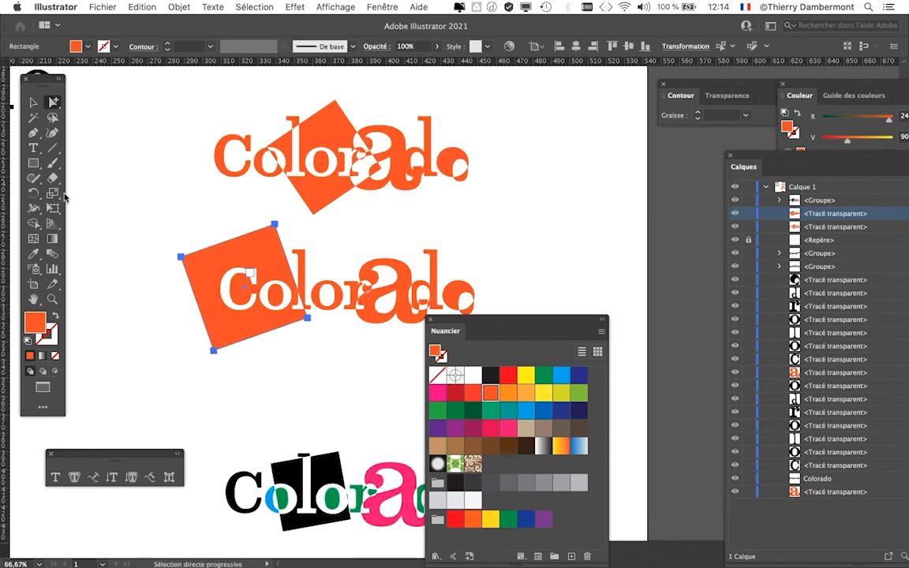
{"action": "left_click", "coordinate": [53, 208]}
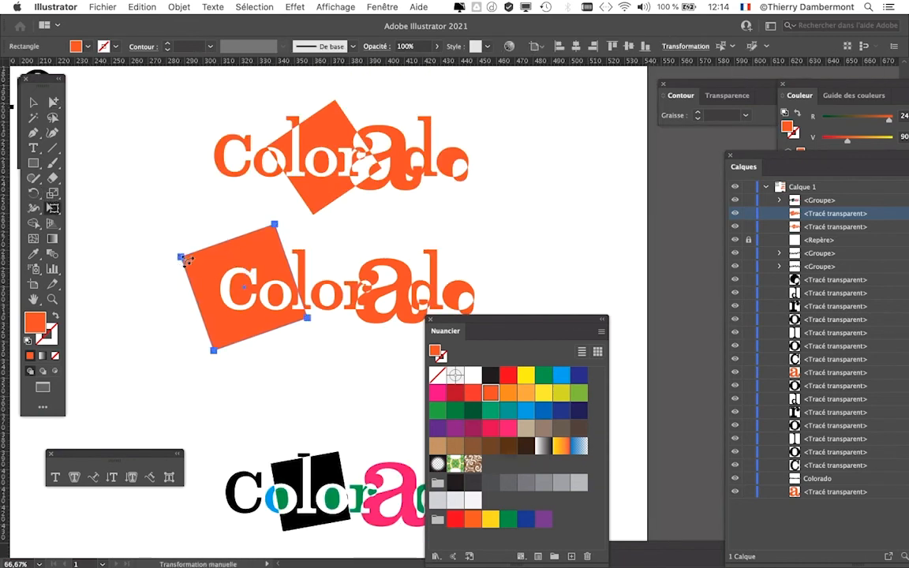
{"action": "left_click_drag", "start_coordinate": [180, 259], "coordinate": [200, 265]}
{"action": "left_click", "coordinate": [166, 302]}
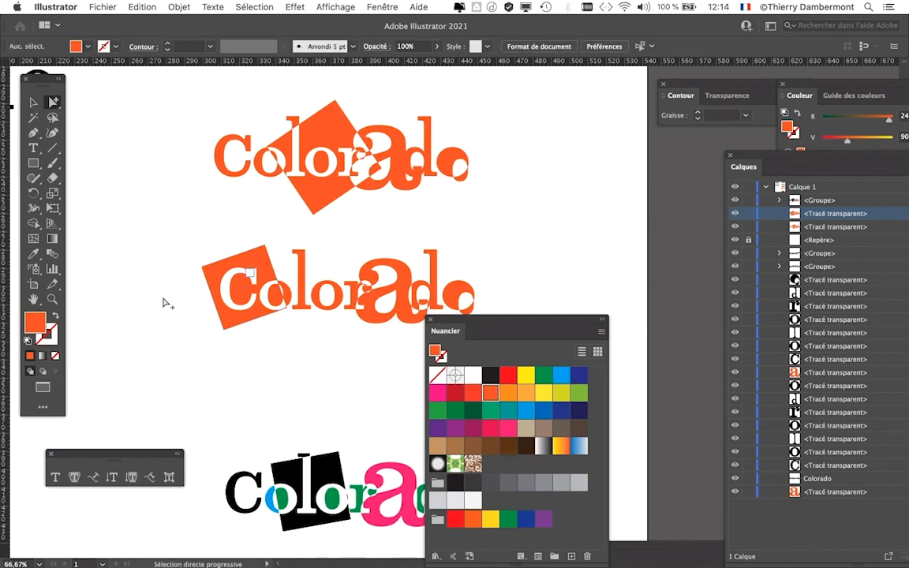
{"action": "left_click", "coordinate": [101, 7]}
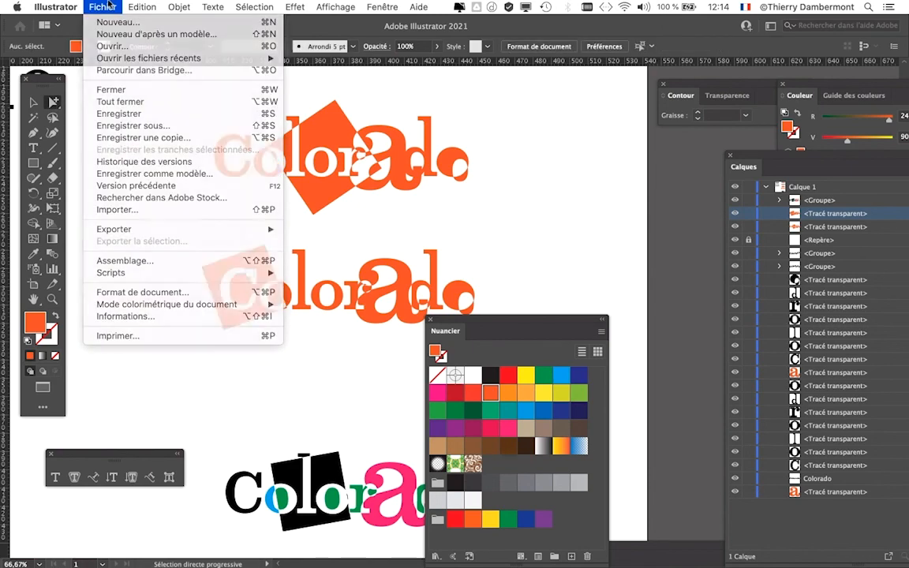
{"action": "left_click", "coordinate": [101, 7]}
{"action": "left_click_drag", "start_coordinate": [480, 324], "coordinate": [585, 324]}
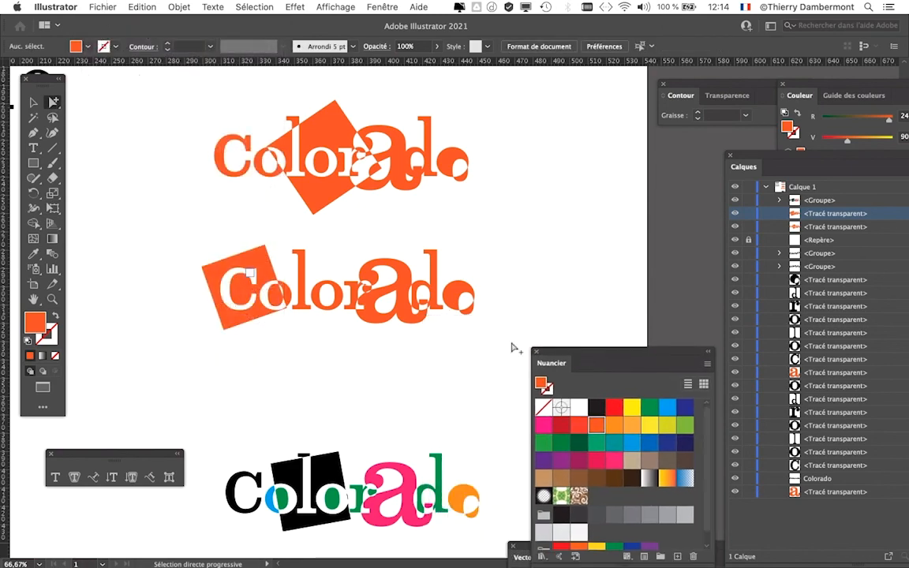
{"action": "scroll", "coordinate": [325, 320], "scroll_direction": "up", "scroll_amount": 2}
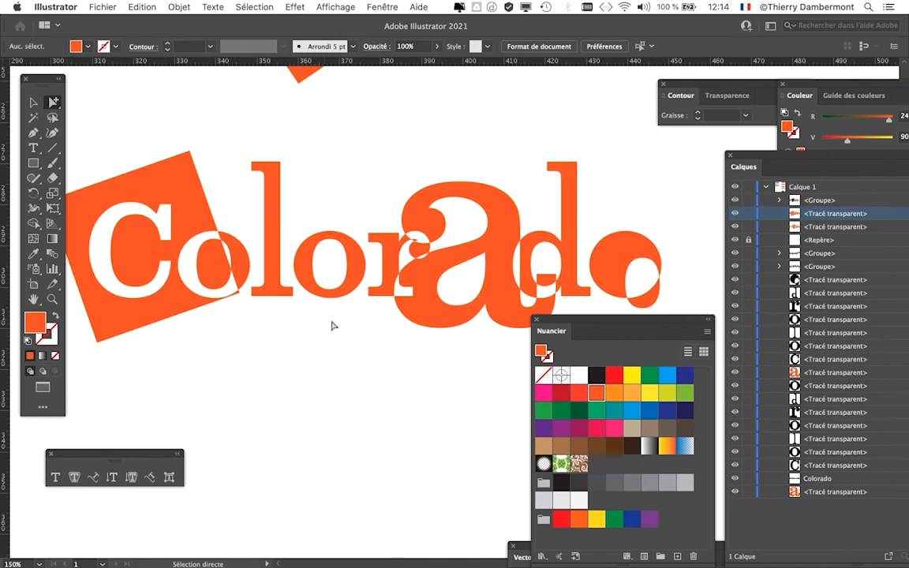
{"action": "scroll", "coordinate": [332, 326], "scroll_direction": "down", "scroll_amount": 1}
{"action": "left_click_drag", "start_coordinate": [377, 395], "coordinate": [395, 349]}
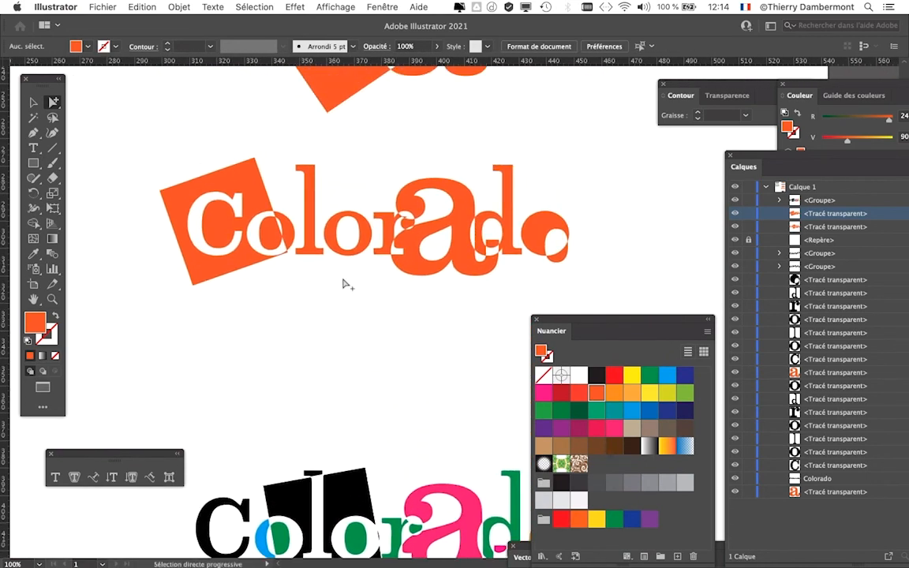
{"action": "left_click", "coordinate": [103, 7]}
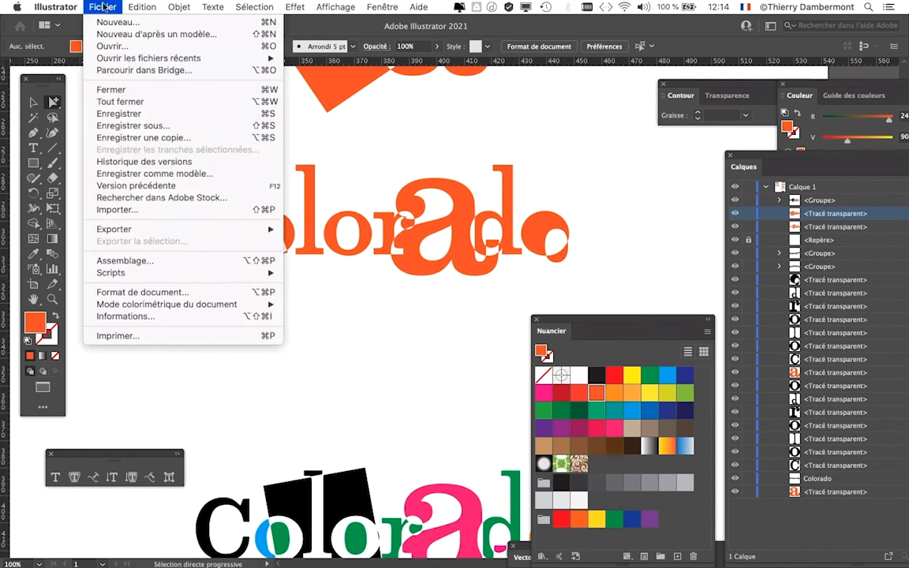
{"action": "left_click", "coordinate": [456, 344]}
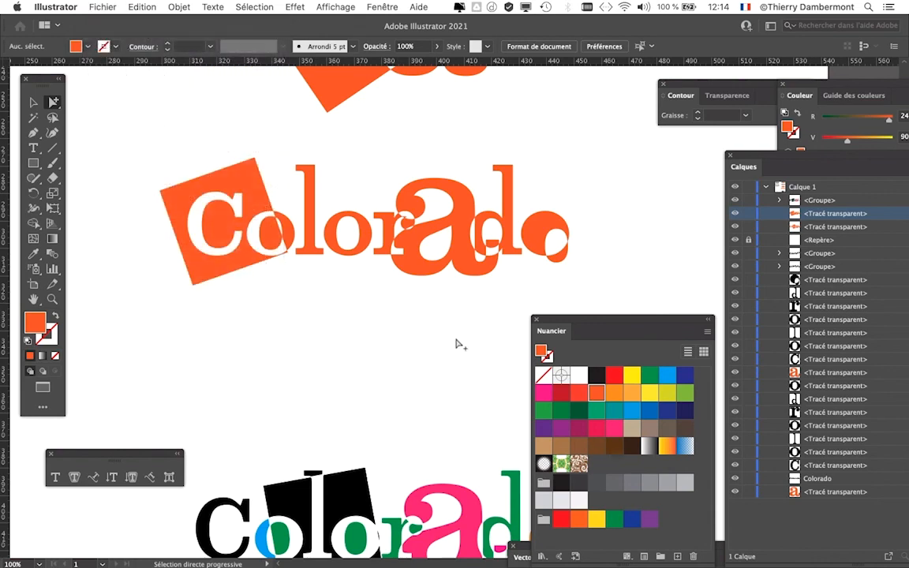
{"action": "scroll", "coordinate": [455, 346], "scroll_direction": "down", "scroll_amount": 5}
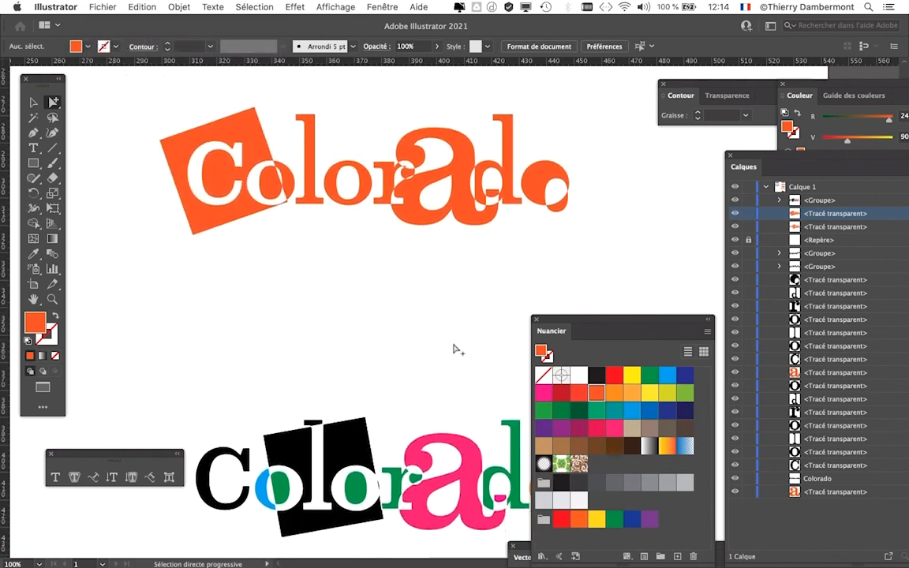
Save the document as "intro texte - 08.ai" in the Illustrator FAD nov 2021 (local) folder, using the Illustrator 2020 version options.
{"action": "scroll", "coordinate": [458, 348], "scroll_direction": "down", "scroll_amount": 3}
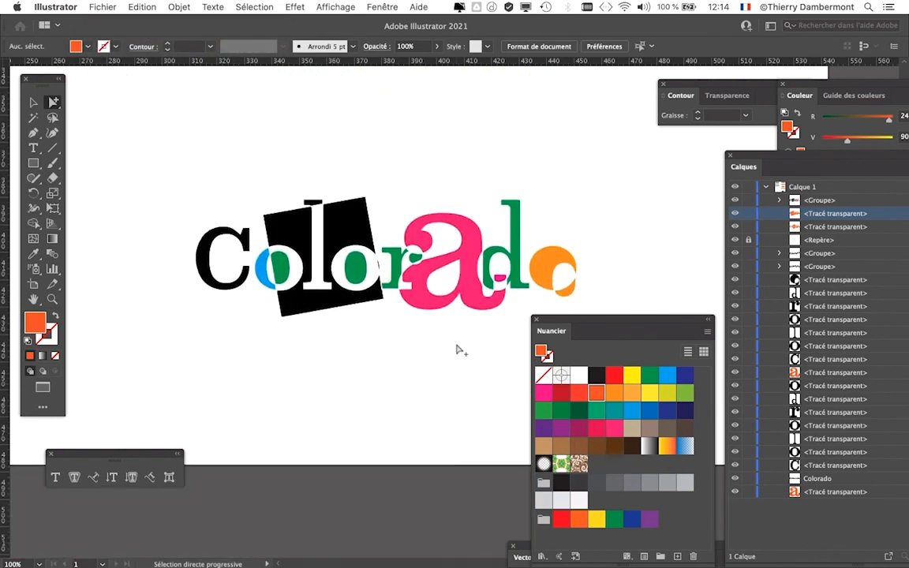
{"action": "scroll", "coordinate": [461, 349], "scroll_direction": "up", "scroll_amount": 6}
{"action": "scroll", "coordinate": [458, 349], "scroll_direction": "down", "scroll_amount": 3}
{"action": "scroll", "coordinate": [458, 349], "scroll_direction": "up", "scroll_amount": 3}
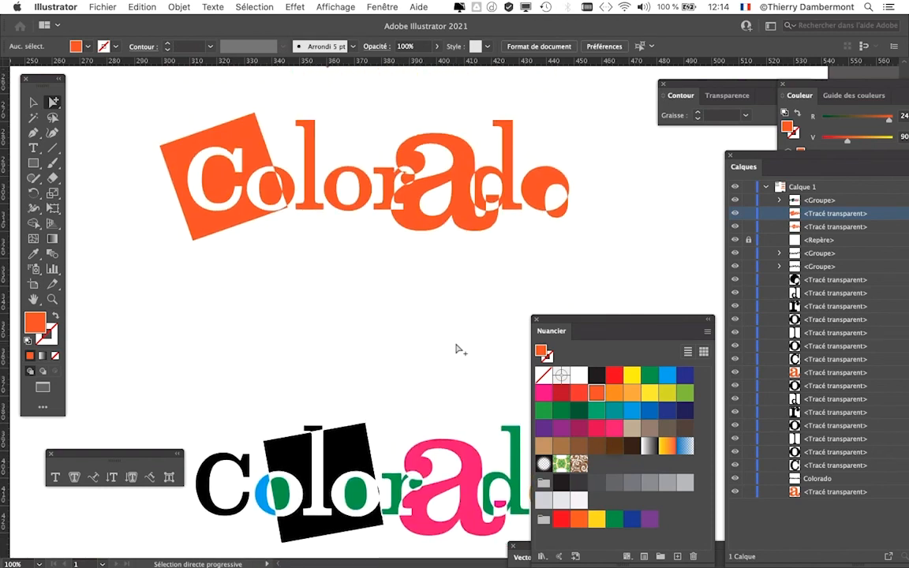
{"action": "left_click", "coordinate": [102, 7]}
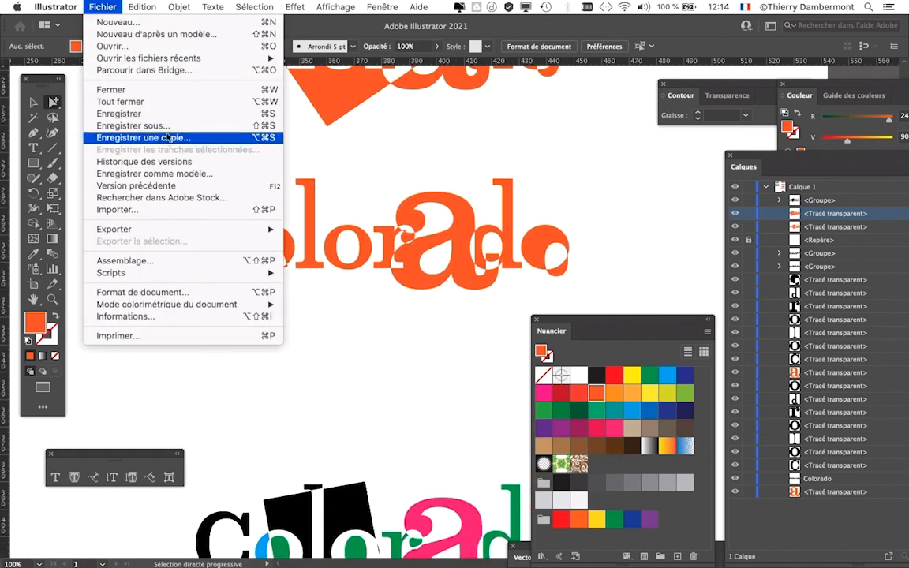
{"action": "left_click", "coordinate": [118, 113]}
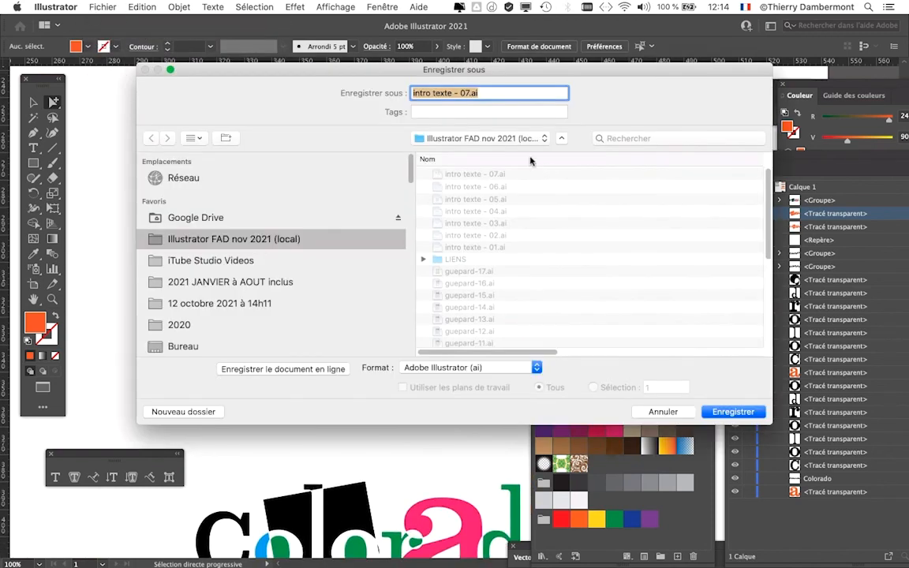
{"action": "left_click", "coordinate": [465, 93]}
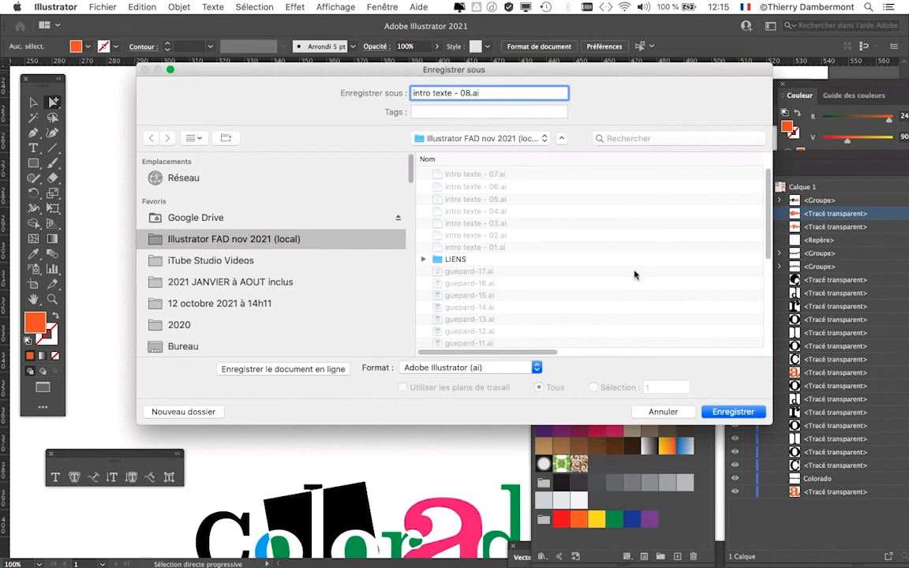
{"action": "left_click", "coordinate": [734, 412]}
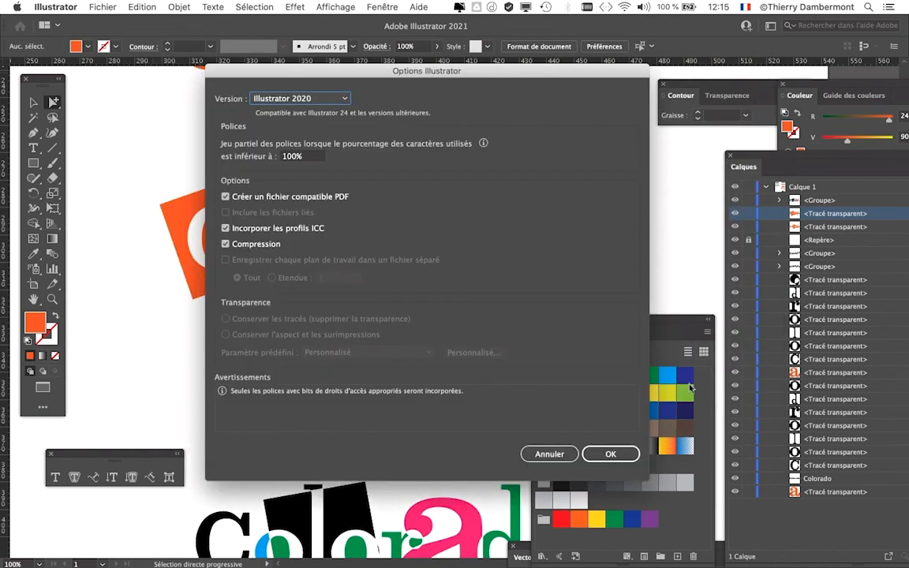
{"action": "left_click", "coordinate": [605, 455]}
Select only the tilted square in the lower orange logo and move it from the C onto the letters "olo", then clear the selection.
{"action": "key", "text": "super+minus"}
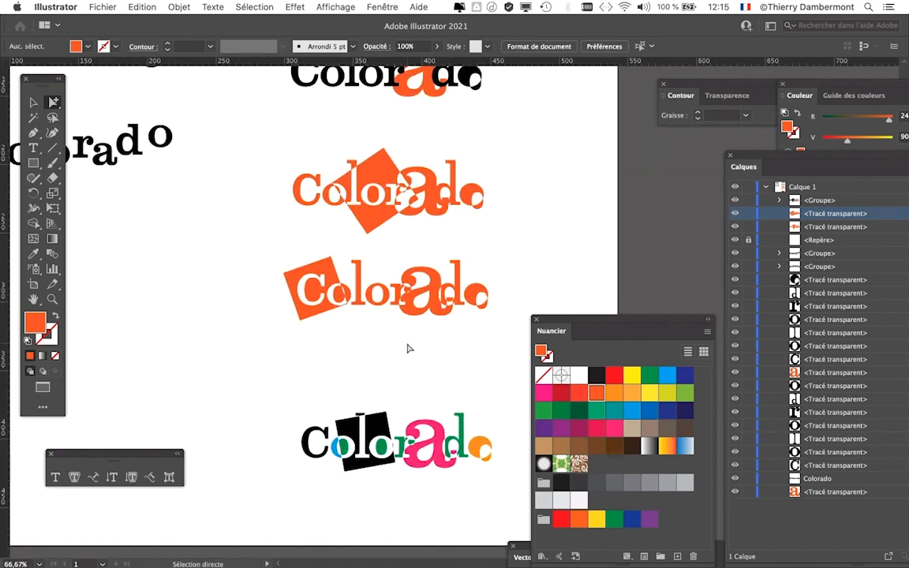
{"action": "scroll", "coordinate": [412, 327], "scroll_direction": "up", "scroll_amount": 3}
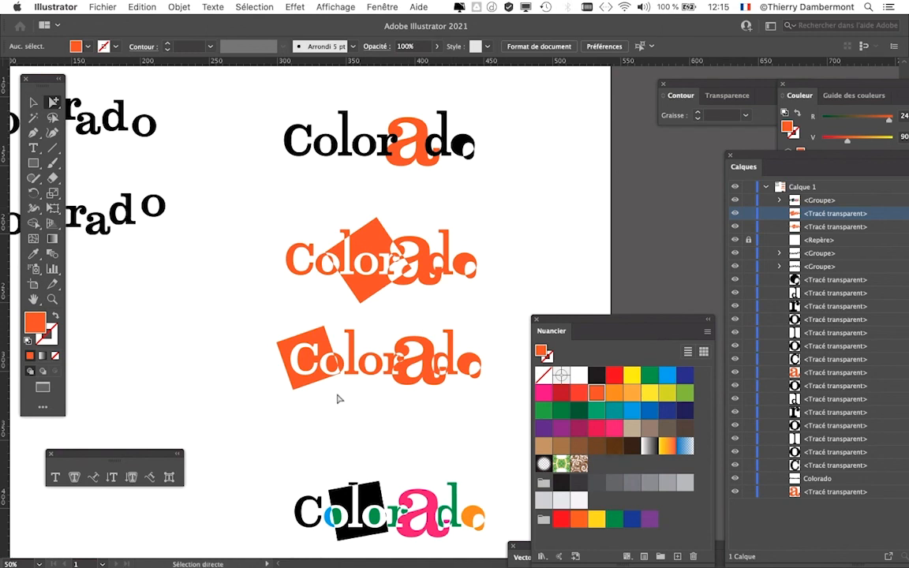
{"action": "scroll", "coordinate": [328, 335], "scroll_direction": "up", "scroll_amount": 1}
{"action": "left_click", "coordinate": [328, 337], "text": "alt"}
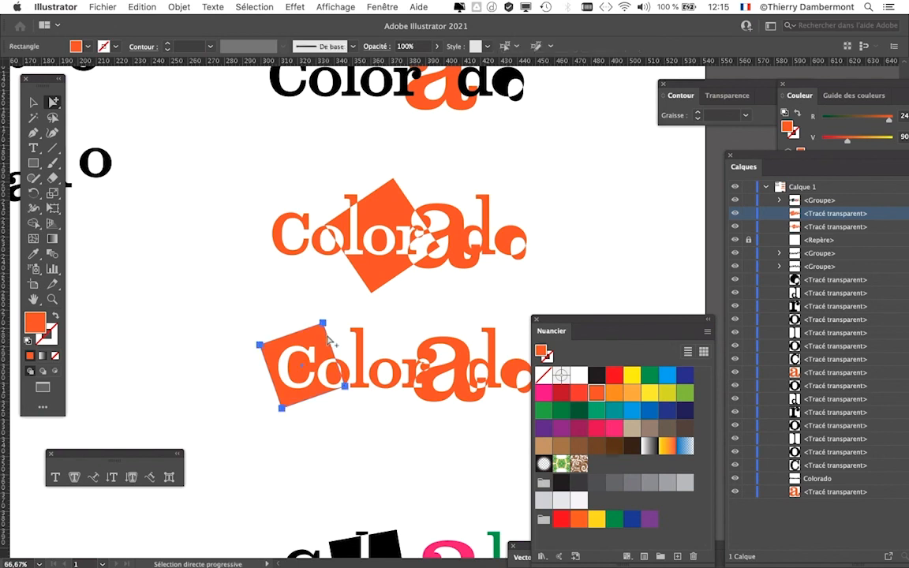
{"action": "left_click_drag", "start_coordinate": [327, 337], "coordinate": [386, 362]}
{"action": "left_click", "coordinate": [380, 364], "text": "super"}
{"action": "left_click", "coordinate": [380, 364], "text": "super"}
{"action": "left_click", "coordinate": [424, 315]}
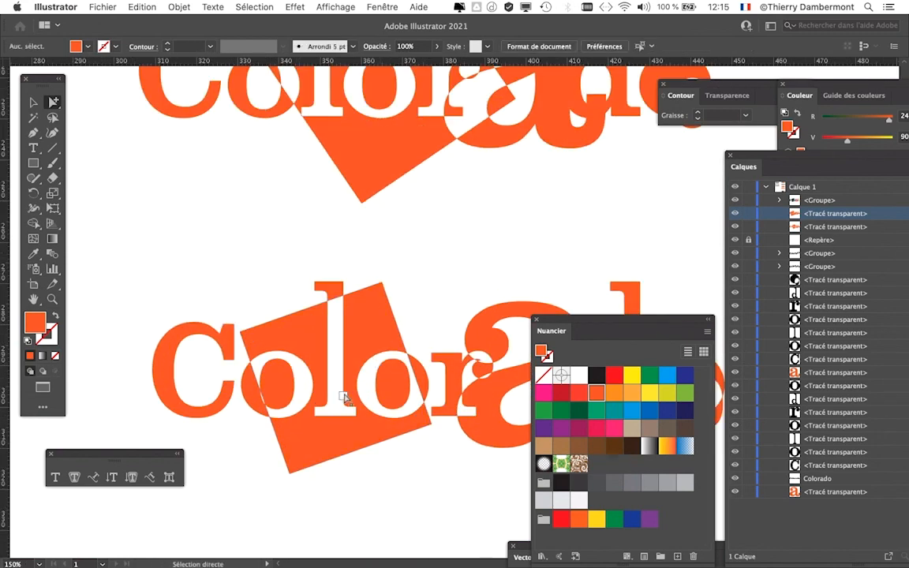
Shift the orange logo's square slightly toward the C, enlarge it slightly with Free Transform so it covers more of the second o, and deselect it.
{"action": "left_click", "coordinate": [344, 395], "text": "super"}
{"action": "left_click", "coordinate": [344, 395], "text": "super"}
{"action": "scroll", "coordinate": [347, 394], "scroll_direction": "down", "scroll_amount": 5}
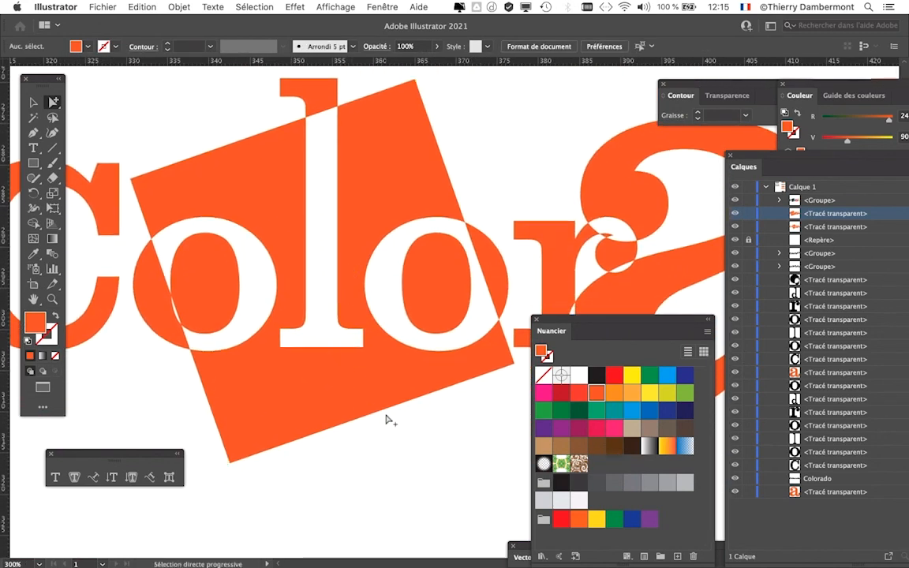
{"action": "left_click_drag", "start_coordinate": [388, 420], "coordinate": [376, 420]}
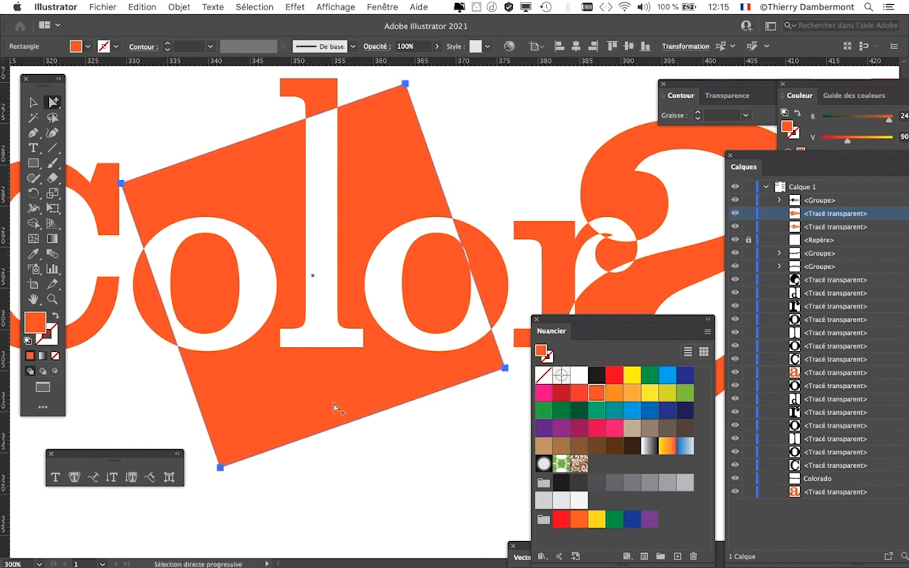
{"action": "left_click", "coordinate": [53, 207]}
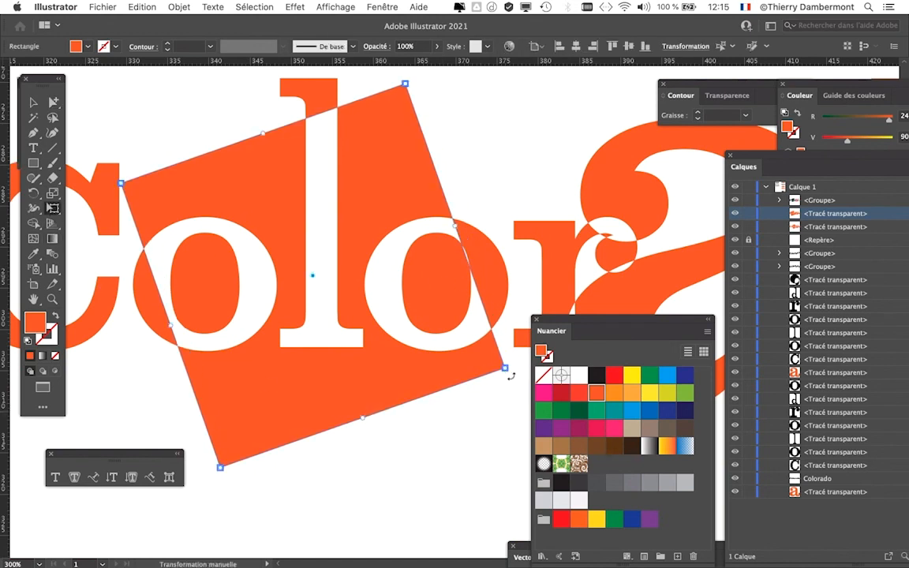
{"action": "left_click_drag", "start_coordinate": [505, 369], "coordinate": [522, 377]}
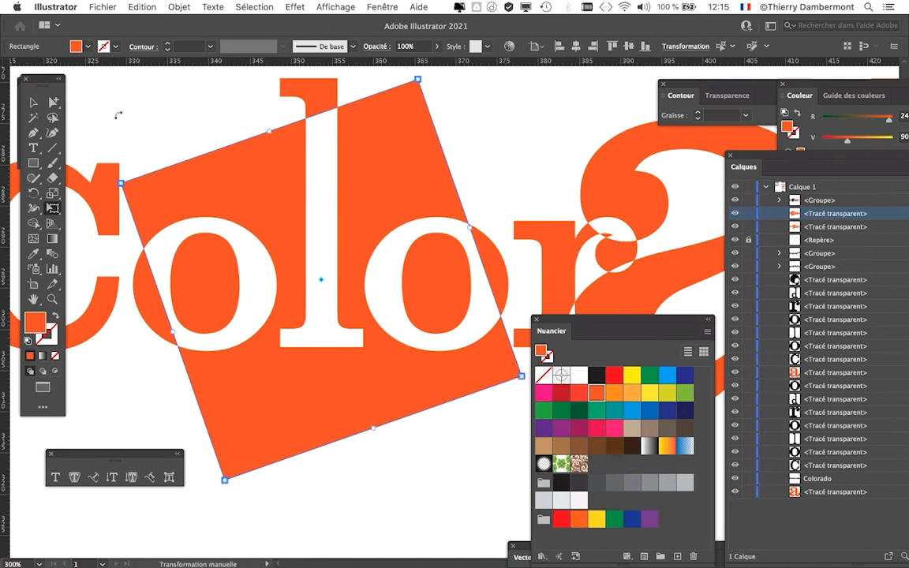
{"action": "left_click", "coordinate": [53, 102]}
{"action": "left_click", "coordinate": [147, 123]}
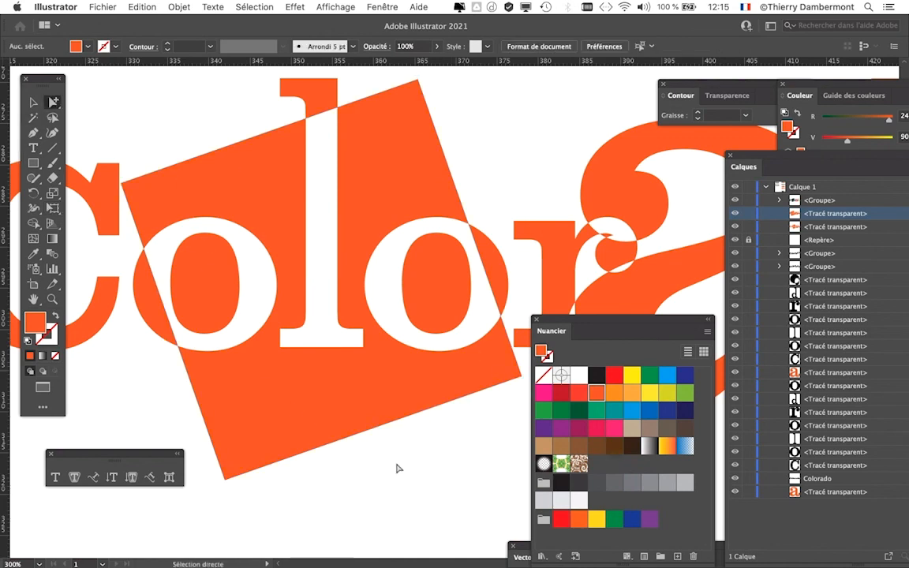
Select the d and the final o of the orange logo and move them together slightly away from the a and downward.
{"action": "scroll", "coordinate": [398, 449], "scroll_direction": "down", "scroll_amount": 2}
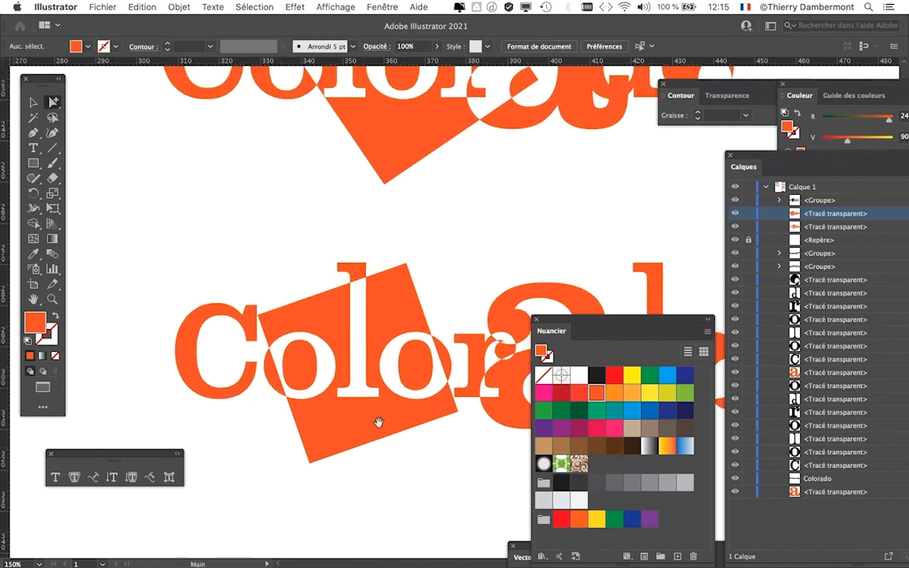
{"action": "left_click_drag", "start_coordinate": [379, 422], "coordinate": [311, 282]}
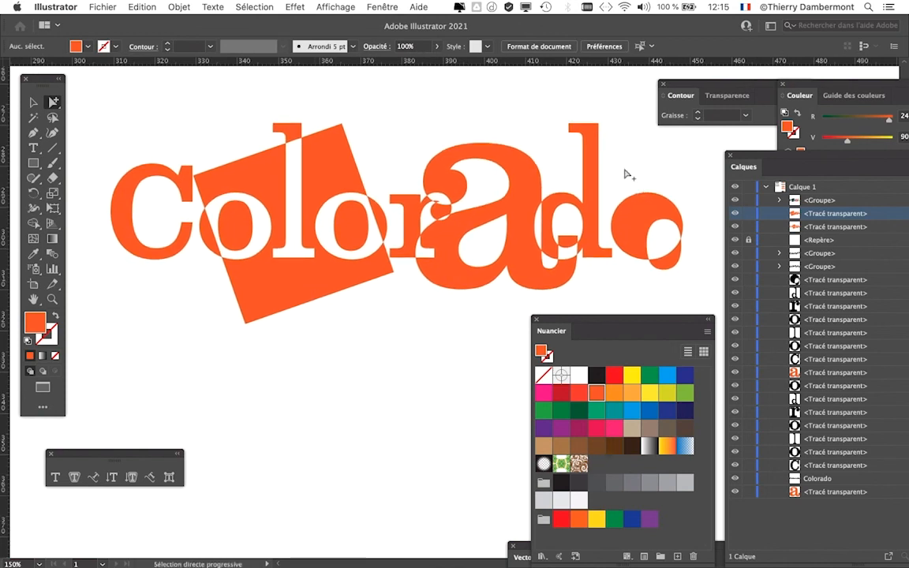
{"action": "left_click_drag", "start_coordinate": [575, 102], "coordinate": [600, 160]}
{"action": "left_click_drag", "start_coordinate": [638, 204], "coordinate": [666, 234]}
{"action": "left_click_drag", "start_coordinate": [584, 207], "coordinate": [598, 227]}
{"action": "left_click", "coordinate": [455, 331]}
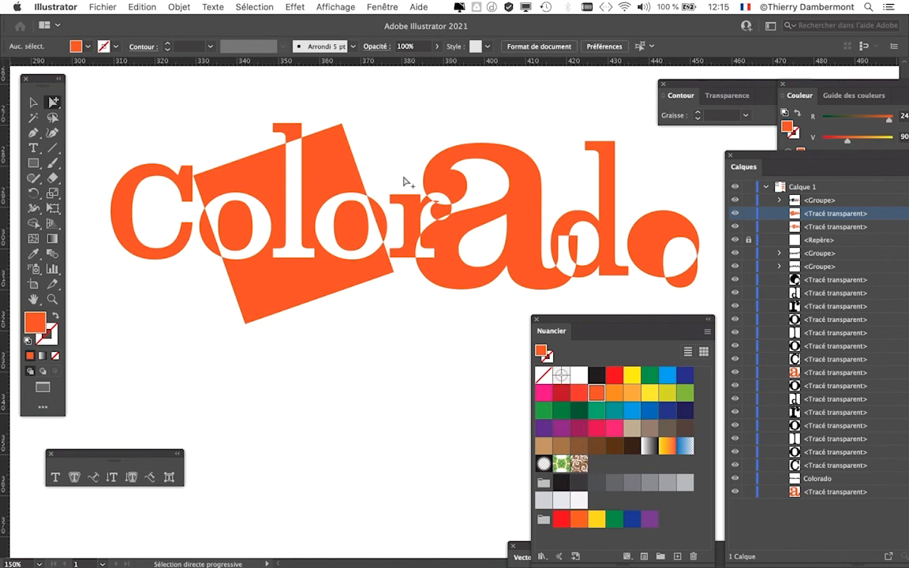
Move the orange logo's r slightly toward the second o so the two letters overlap, and leave nothing selected.
{"action": "left_click_drag", "start_coordinate": [408, 202], "coordinate": [398, 202]}
{"action": "scroll", "coordinate": [397, 317], "scroll_direction": "down", "scroll_amount": 1}
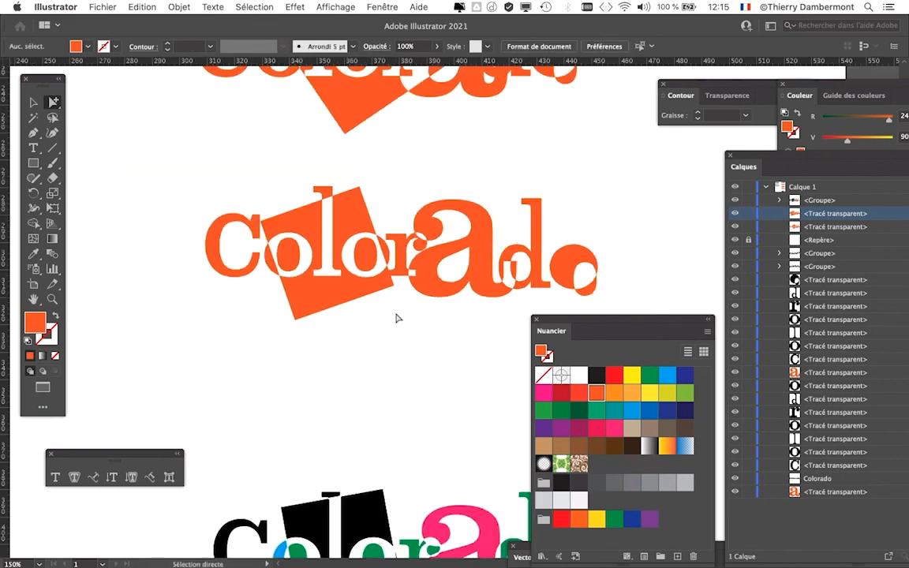
{"action": "scroll", "coordinate": [435, 264], "scroll_direction": "up", "scroll_amount": 1}
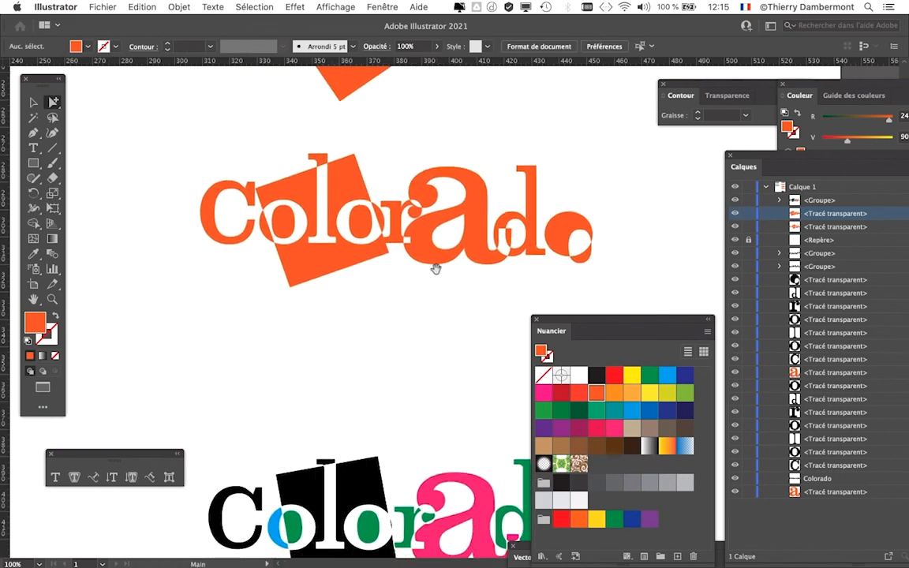
{"action": "scroll", "coordinate": [513, 257], "scroll_direction": "up", "scroll_amount": 1}
{"action": "scroll", "coordinate": [513, 257], "scroll_direction": "up", "scroll_amount": 1}
{"action": "left_click", "coordinate": [498, 266]}
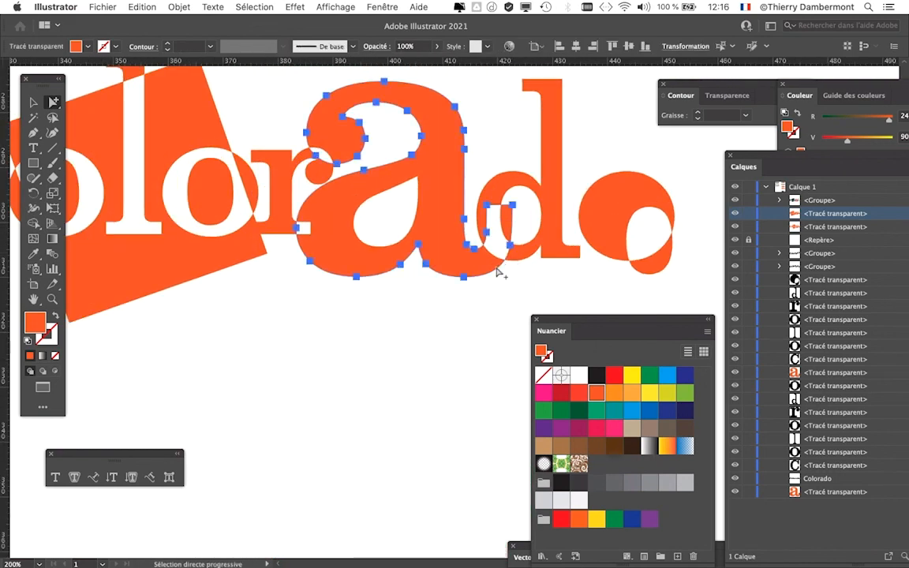
{"action": "left_click", "coordinate": [522, 169]}
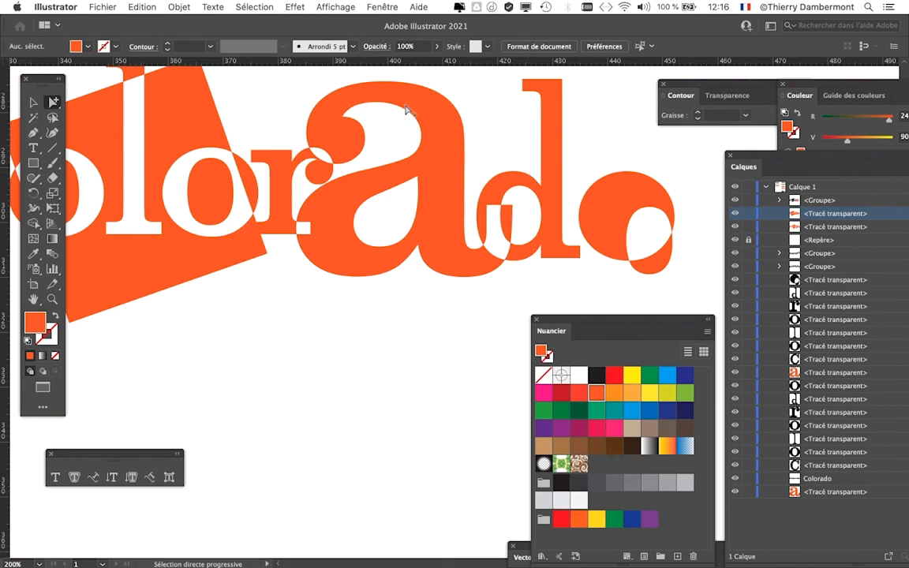
Save the document as a new numbered version in the same folder, keeping the Illustrator 2020 version options.
{"action": "left_click", "coordinate": [102, 6]}
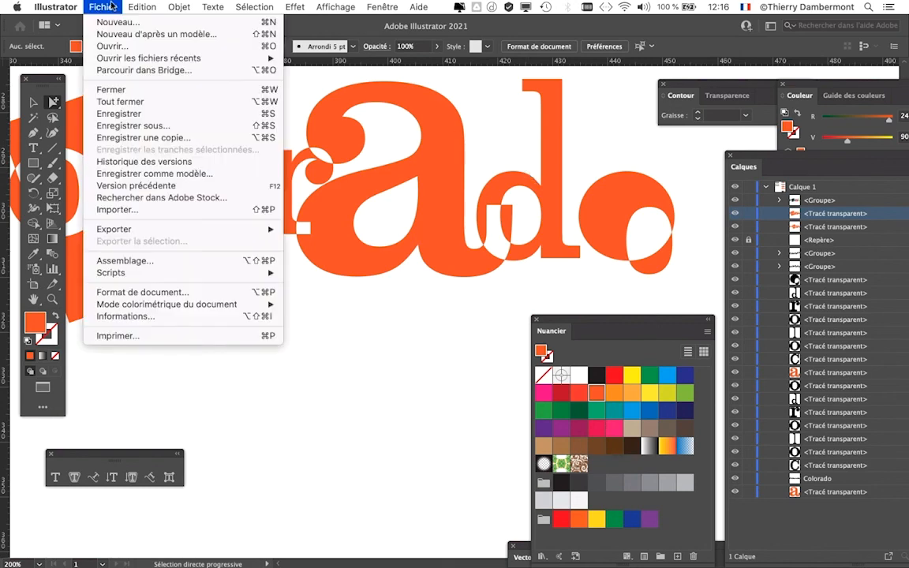
{"action": "left_click", "coordinate": [165, 125]}
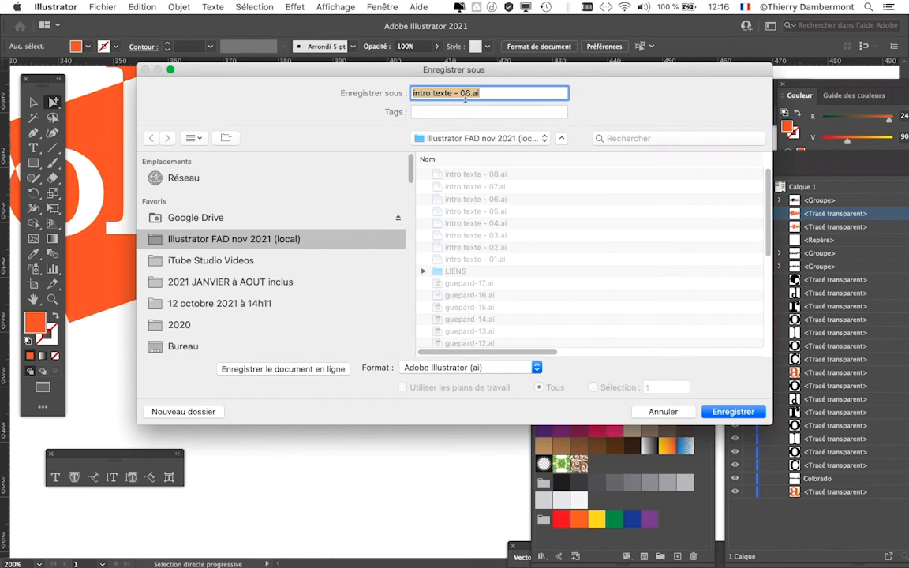
{"action": "left_click", "coordinate": [466, 95]}
{"action": "key", "text": "Return"}
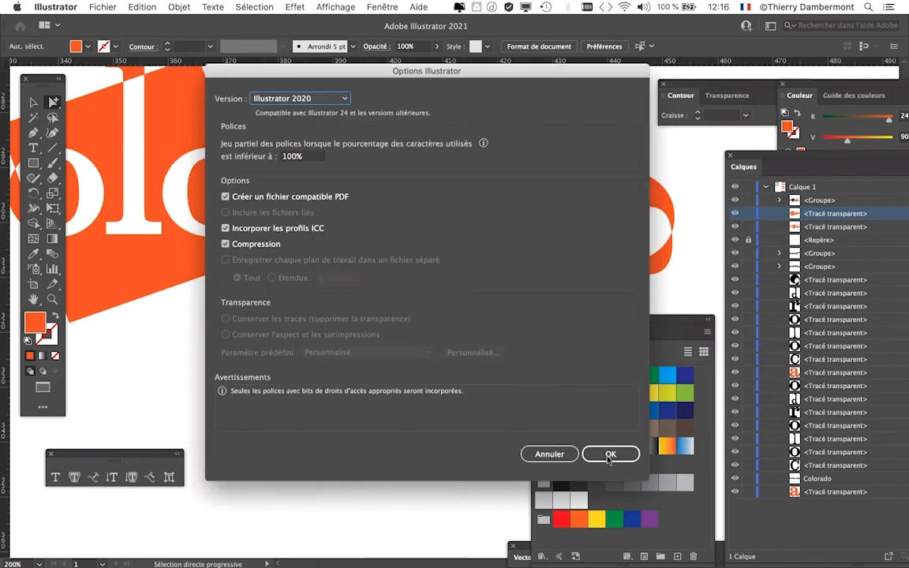
{"action": "left_click", "coordinate": [609, 457]}
{"action": "key", "text": "super+minus"}
{"action": "key", "text": "super+minus"}
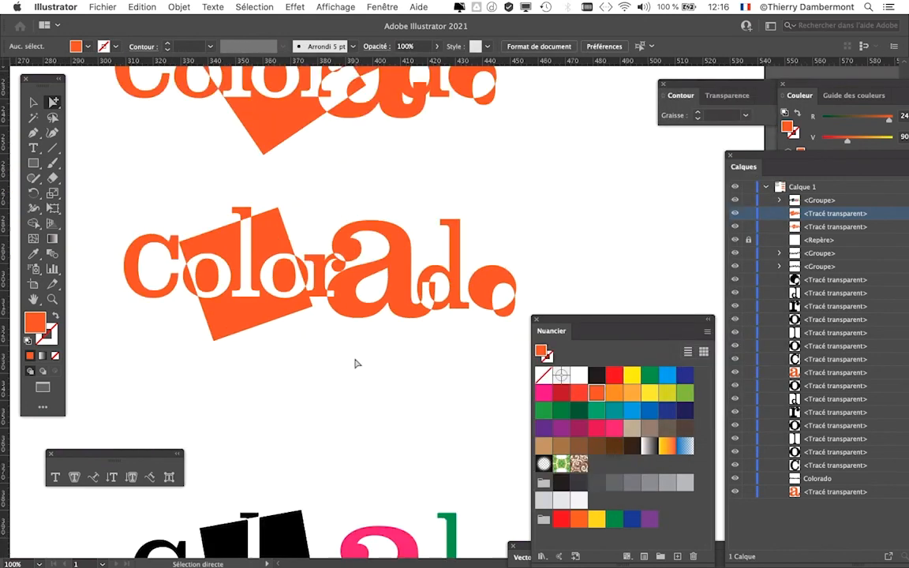